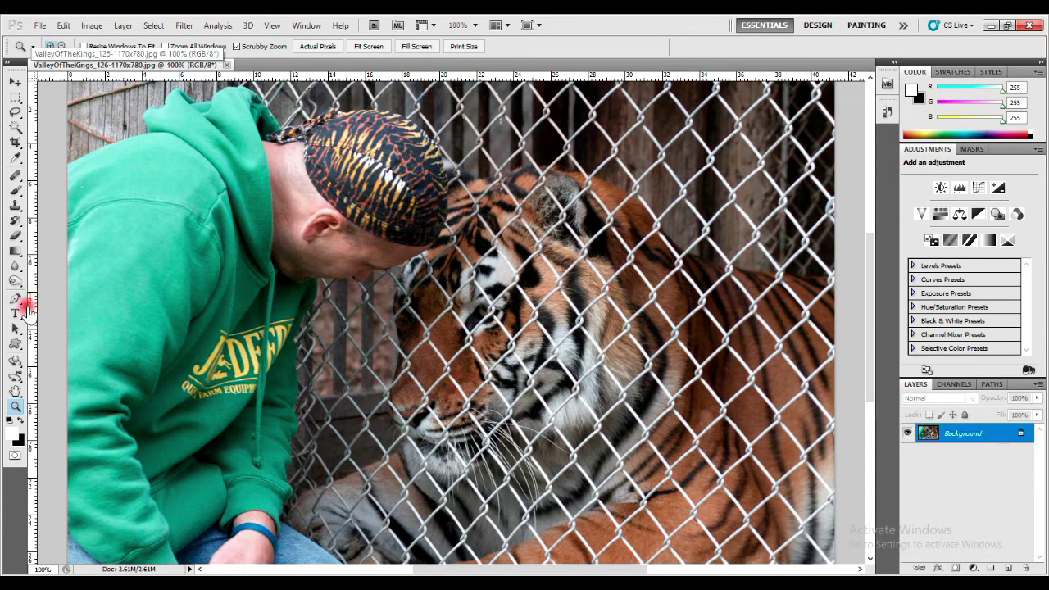
Add a new layer and use a white 6 px brush to paint over the fence wires at the photo's right edge, above the tiger's back
{"action": "left_click", "coordinate": [1007, 567]}
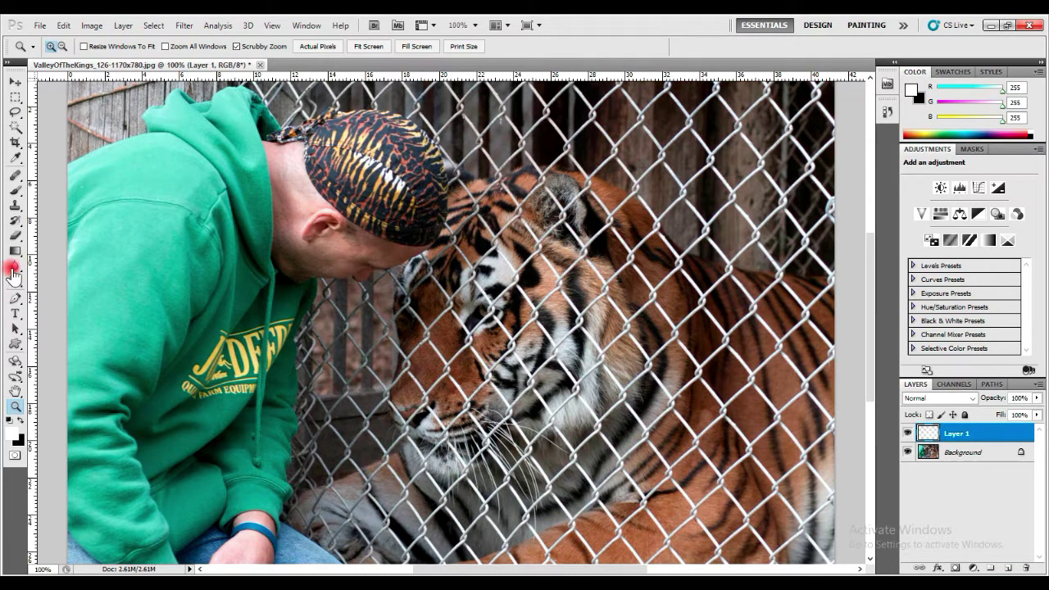
{"action": "left_click", "coordinate": [16, 192]}
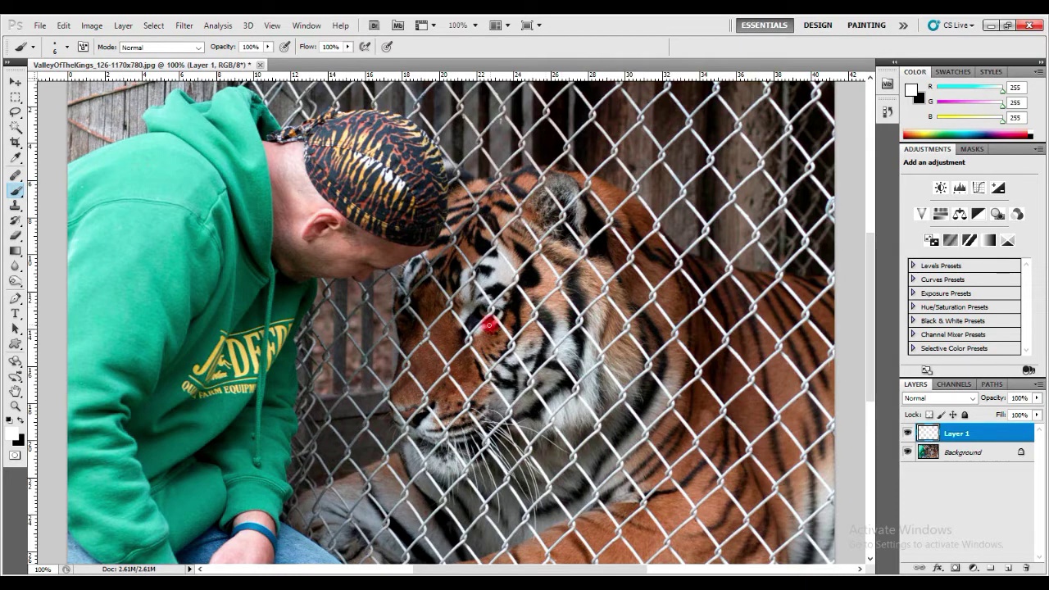
{"action": "left_click", "coordinate": [15, 407]}
{"action": "left_click", "coordinate": [619, 347]}
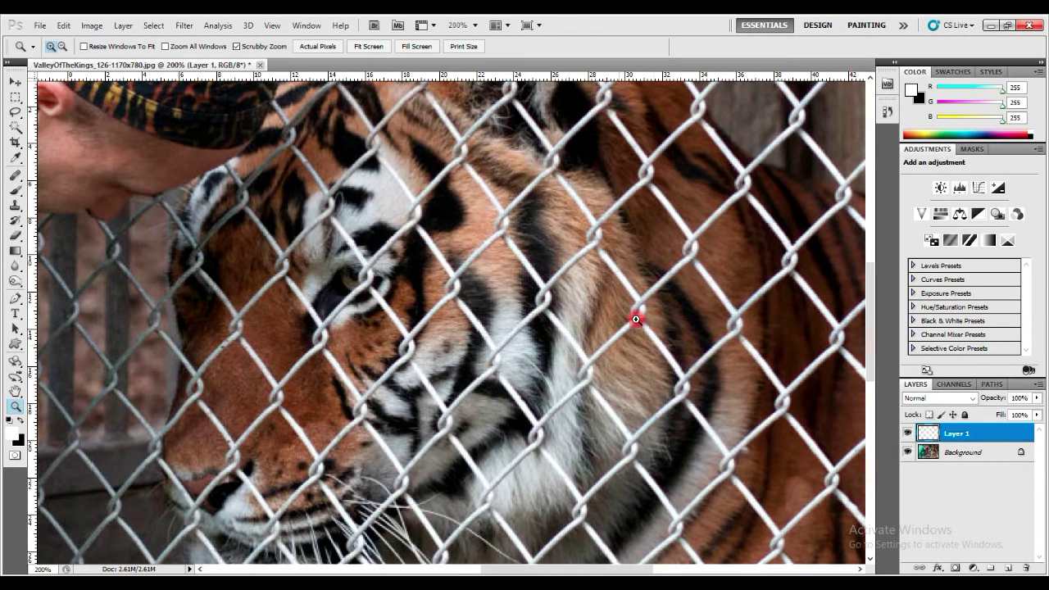
{"action": "left_click", "coordinate": [638, 318]}
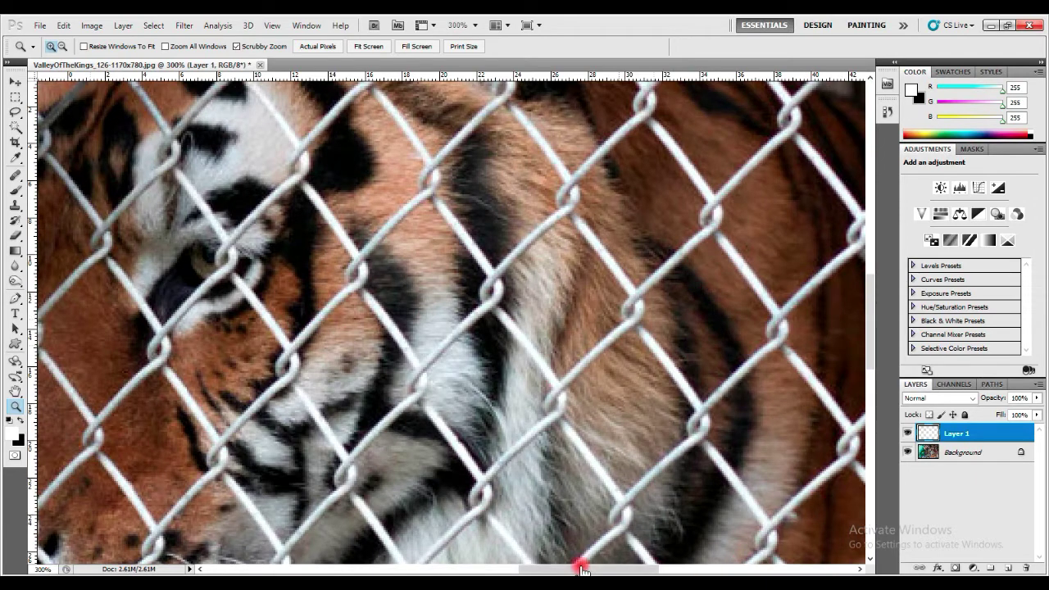
{"action": "left_click_drag", "start_coordinate": [536, 569], "coordinate": [626, 569]}
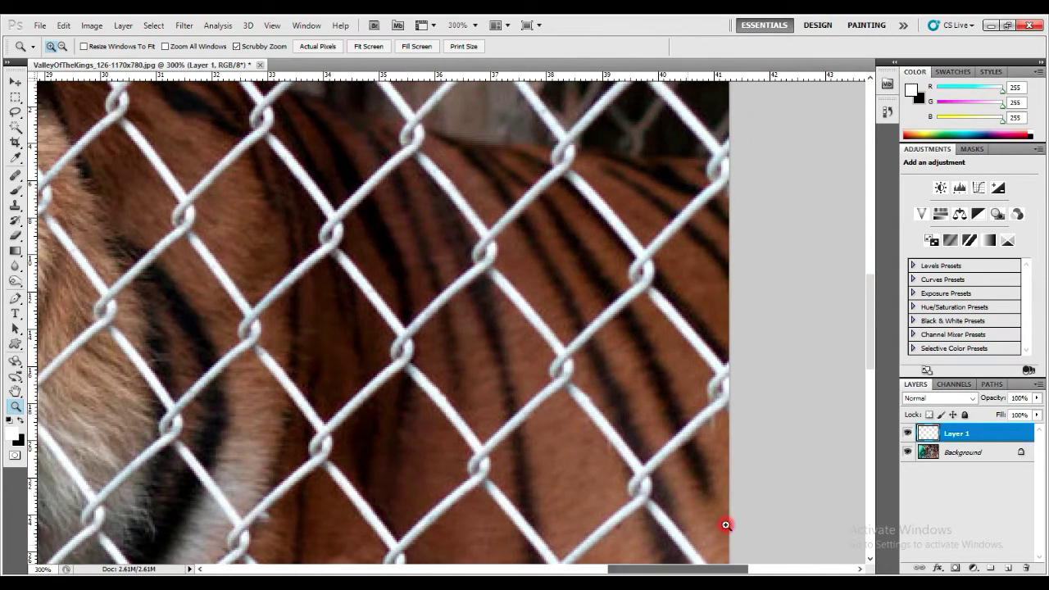
{"action": "left_click_drag", "start_coordinate": [871, 333], "coordinate": [878, 284]}
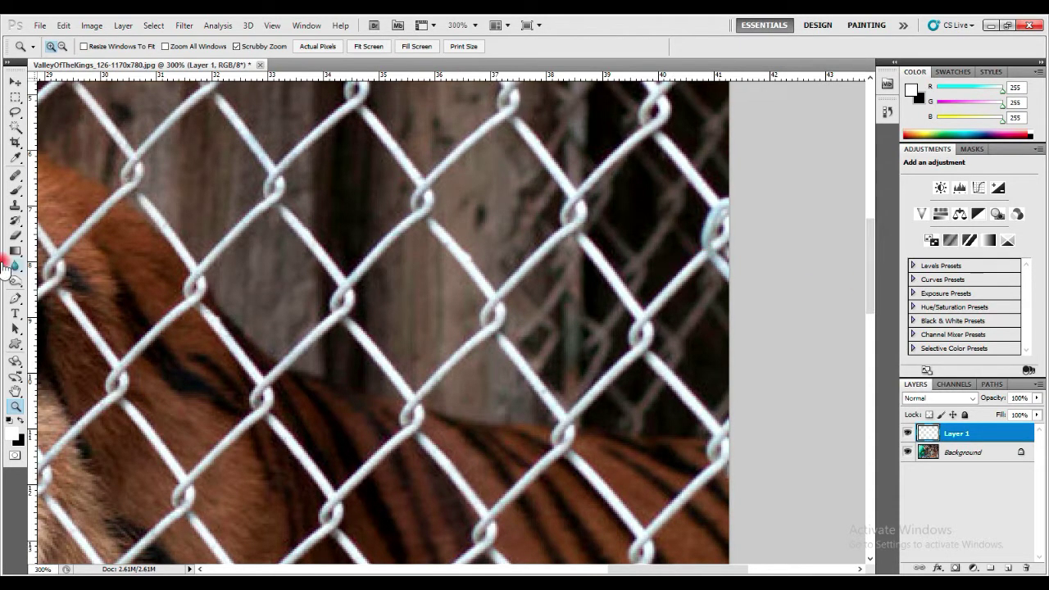
{"action": "left_click", "coordinate": [14, 191]}
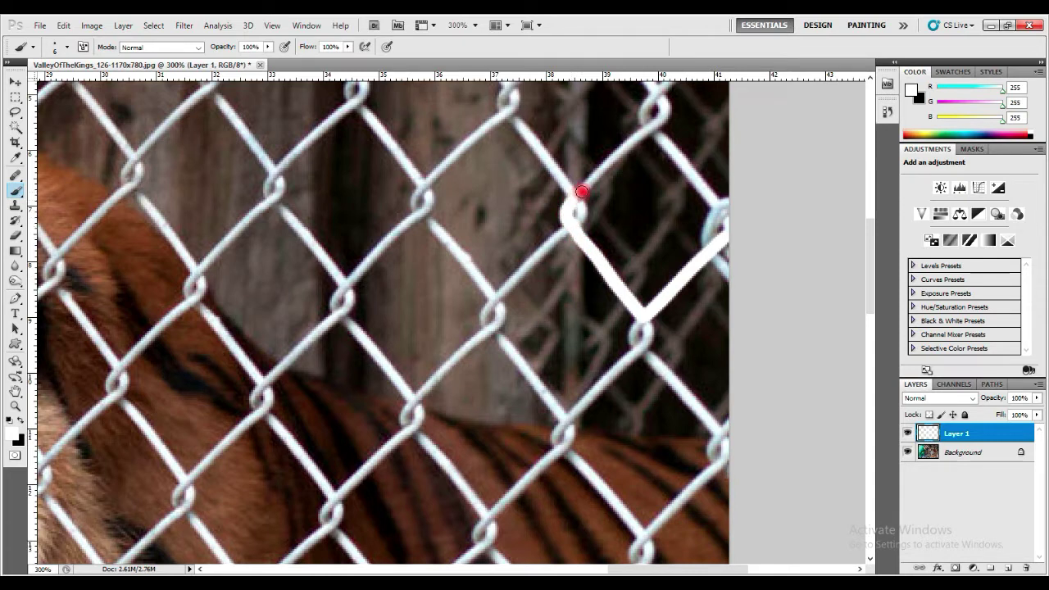
{"action": "left_click_drag", "start_coordinate": [590, 184], "coordinate": [664, 109]}
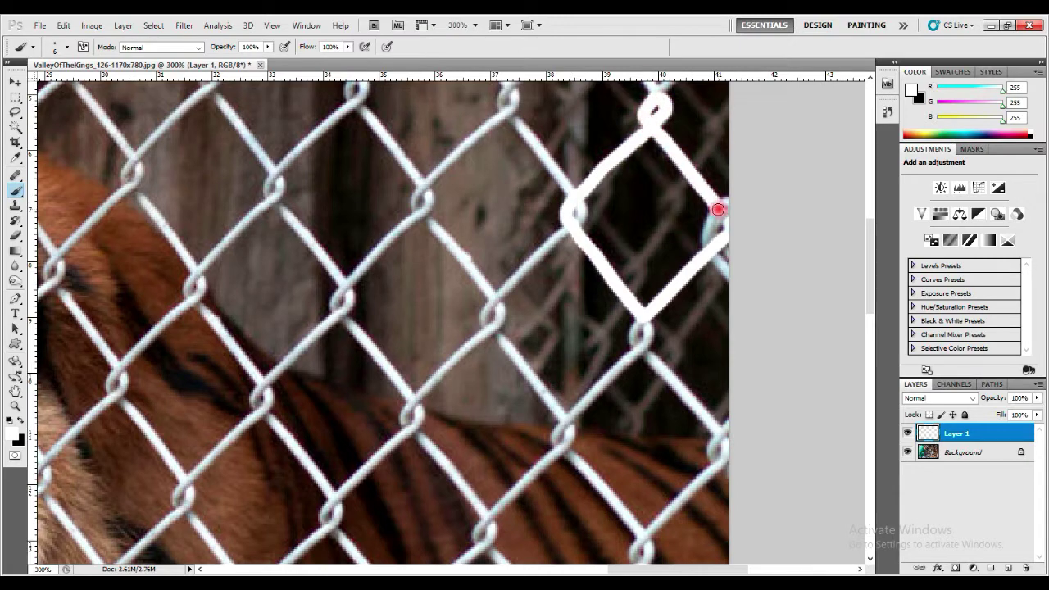
{"action": "mouse_move", "coordinate": [639, 337]}
{"action": "left_mouse_down"}
{"action": "mouse_move", "coordinate": [565, 436]}
{"action": "mouse_move", "coordinate": [720, 444]}
{"action": "left_mouse_up"}
Paint white over the fence wires and knots where the tiger's back meets the photo's right edge
{"action": "left_click", "coordinate": [15, 406]}
{"action": "left_click", "coordinate": [658, 407]}
{"action": "left_click_drag", "start_coordinate": [871, 259], "coordinate": [870, 293]}
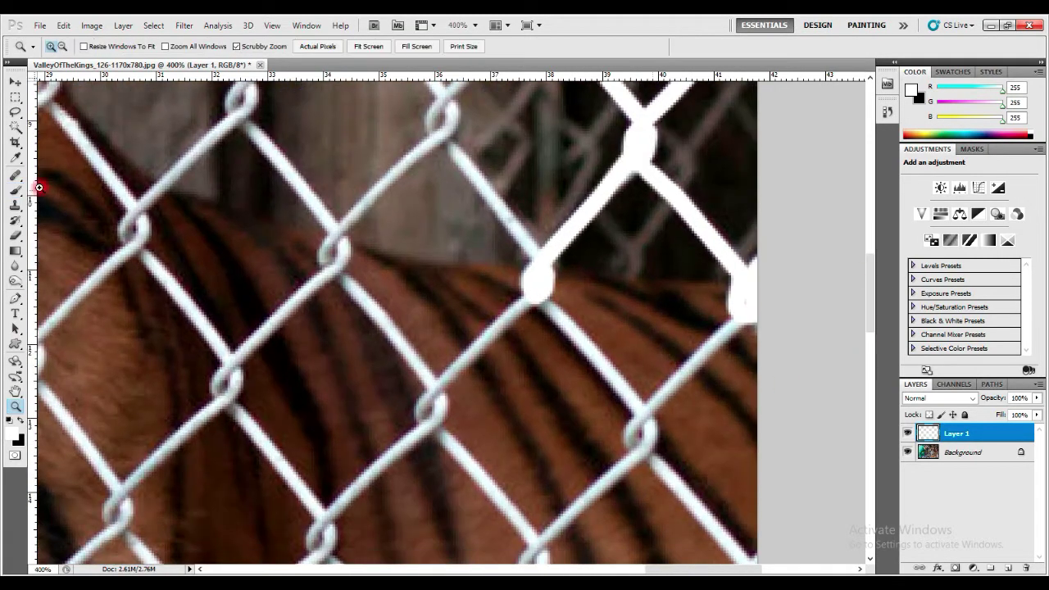
{"action": "left_click", "coordinate": [15, 191]}
{"action": "mouse_move", "coordinate": [743, 310]}
{"action": "left_mouse_down"}
{"action": "mouse_move", "coordinate": [657, 398]}
{"action": "mouse_move", "coordinate": [540, 297]}
{"action": "left_mouse_up"}
{"action": "left_click_drag", "start_coordinate": [649, 423], "coordinate": [748, 557]}
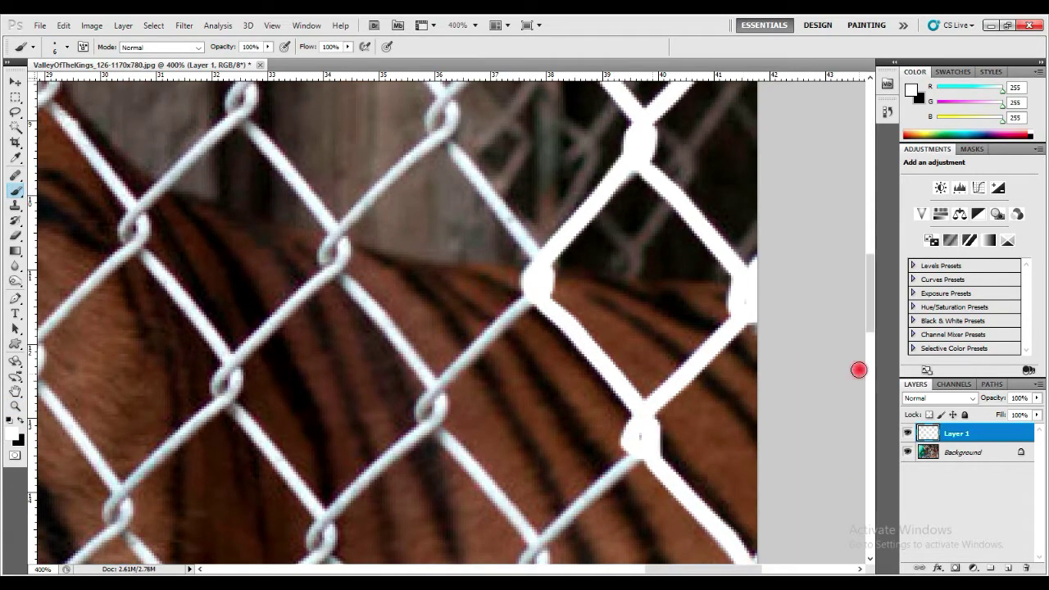
{"action": "scroll", "coordinate": [860, 368], "scroll_direction": "down", "scroll_amount": 2}
{"action": "left_click", "coordinate": [748, 514]}
Trace the fence wires in white down the tiger's striped flank along the photo's right side
{"action": "mouse_move", "coordinate": [639, 373]}
{"action": "left_mouse_down"}
{"action": "mouse_move", "coordinate": [519, 491]}
{"action": "mouse_move", "coordinate": [482, 394]}
{"action": "mouse_move", "coordinate": [437, 353]}
{"action": "mouse_move", "coordinate": [511, 235]}
{"action": "left_mouse_up"}
{"action": "left_click_drag", "start_coordinate": [871, 266], "coordinate": [868, 307]}
{"action": "mouse_move", "coordinate": [659, 384]}
{"action": "left_mouse_down"}
{"action": "mouse_move", "coordinate": [647, 417]}
{"action": "mouse_move", "coordinate": [565, 326]}
{"action": "left_mouse_up"}
{"action": "scroll", "coordinate": [632, 349], "scroll_direction": "down", "scroll_amount": 3}
{"action": "left_click_drag", "start_coordinate": [632, 350], "coordinate": [750, 462]}
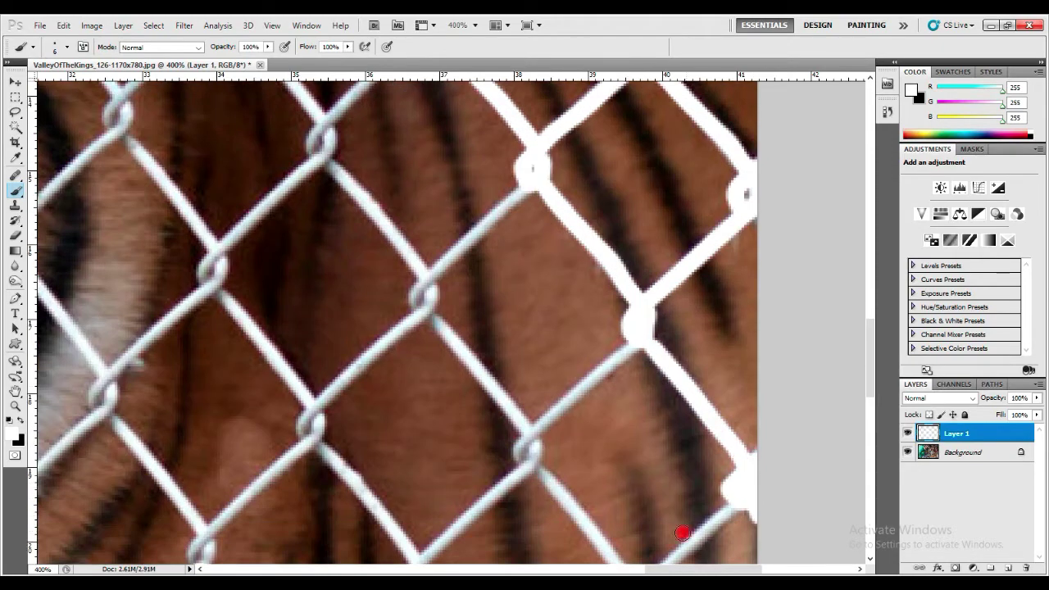
{"action": "scroll", "coordinate": [682, 533], "scroll_direction": "down", "scroll_amount": 3}
{"action": "mouse_move", "coordinate": [735, 421]}
{"action": "left_mouse_down"}
{"action": "mouse_move", "coordinate": [640, 517]}
{"action": "mouse_move", "coordinate": [530, 352]}
{"action": "mouse_move", "coordinate": [630, 256]}
{"action": "left_mouse_up"}
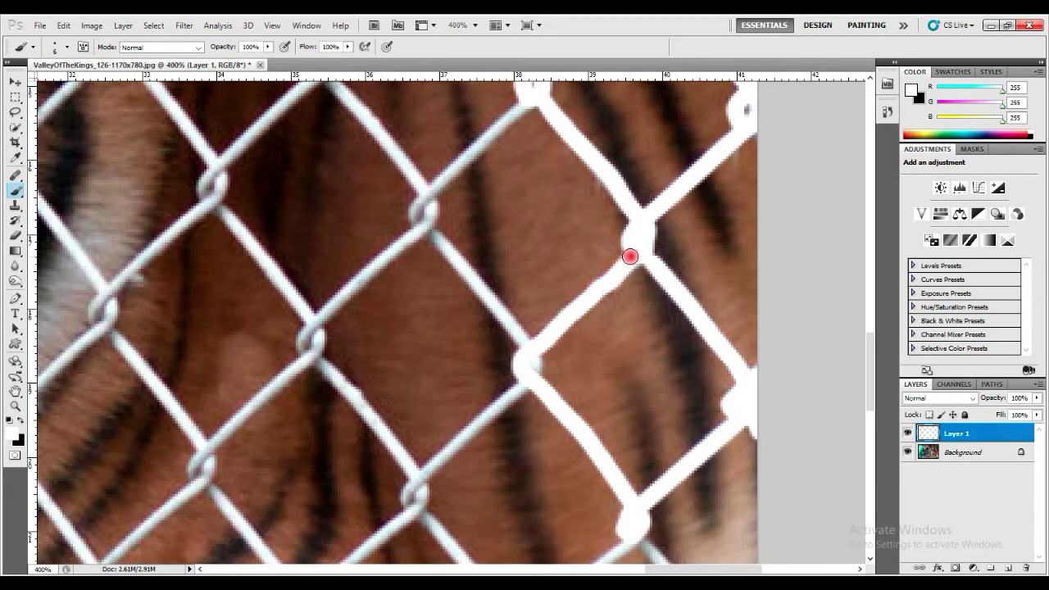
{"action": "mouse_move", "coordinate": [480, 286]}
{"action": "left_mouse_down"}
{"action": "mouse_move", "coordinate": [437, 185]}
{"action": "mouse_move", "coordinate": [529, 106]}
{"action": "left_mouse_up"}
{"action": "left_click_drag", "start_coordinate": [422, 480], "coordinate": [515, 388]}
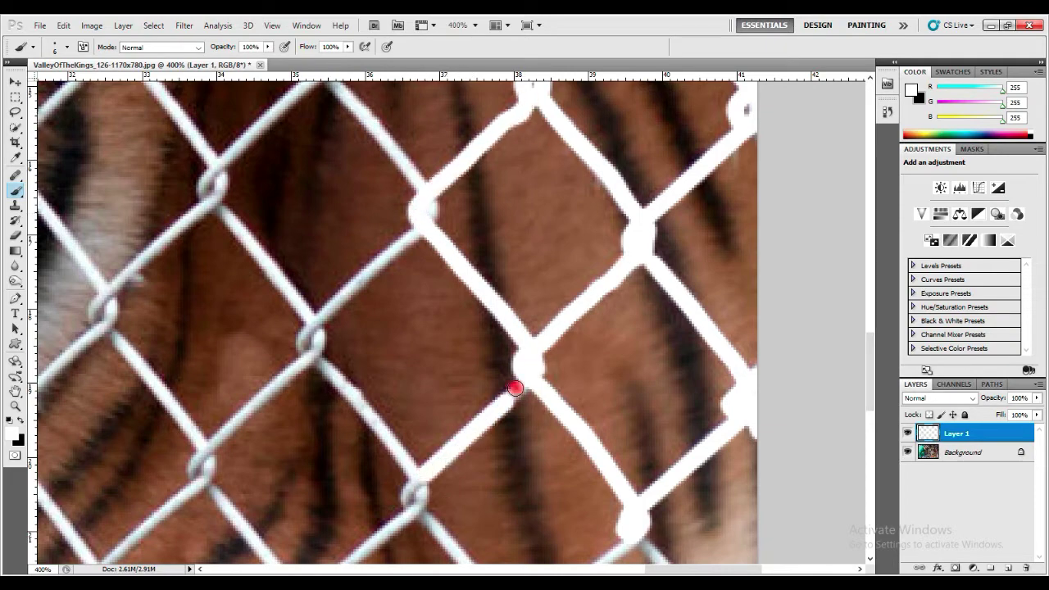
Extend the white tracing over the fence wires down to the photo's lower right corner
{"action": "scroll", "coordinate": [574, 369], "scroll_direction": "down", "scroll_amount": 5}
{"action": "mouse_move", "coordinate": [640, 357]}
{"action": "left_mouse_down"}
{"action": "mouse_move", "coordinate": [750, 516]}
{"action": "mouse_move", "coordinate": [518, 483]}
{"action": "mouse_move", "coordinate": [410, 319]}
{"action": "left_mouse_up"}
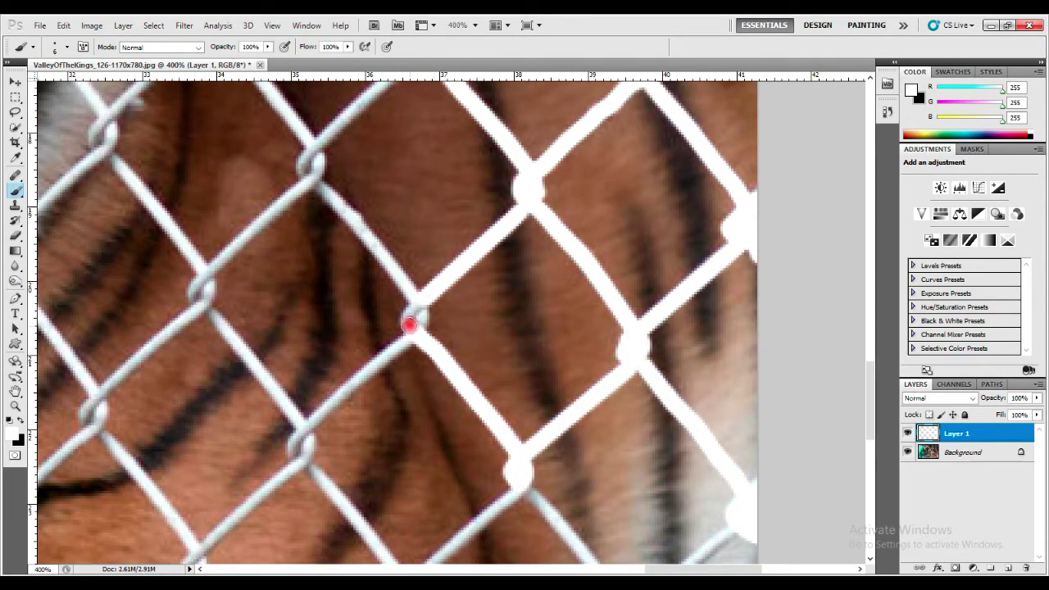
{"action": "scroll", "coordinate": [409, 318], "scroll_direction": "down", "scroll_amount": 4}
{"action": "mouse_move", "coordinate": [742, 384]}
{"action": "left_mouse_down"}
{"action": "mouse_move", "coordinate": [616, 487]}
{"action": "mouse_move", "coordinate": [518, 344]}
{"action": "left_mouse_up"}
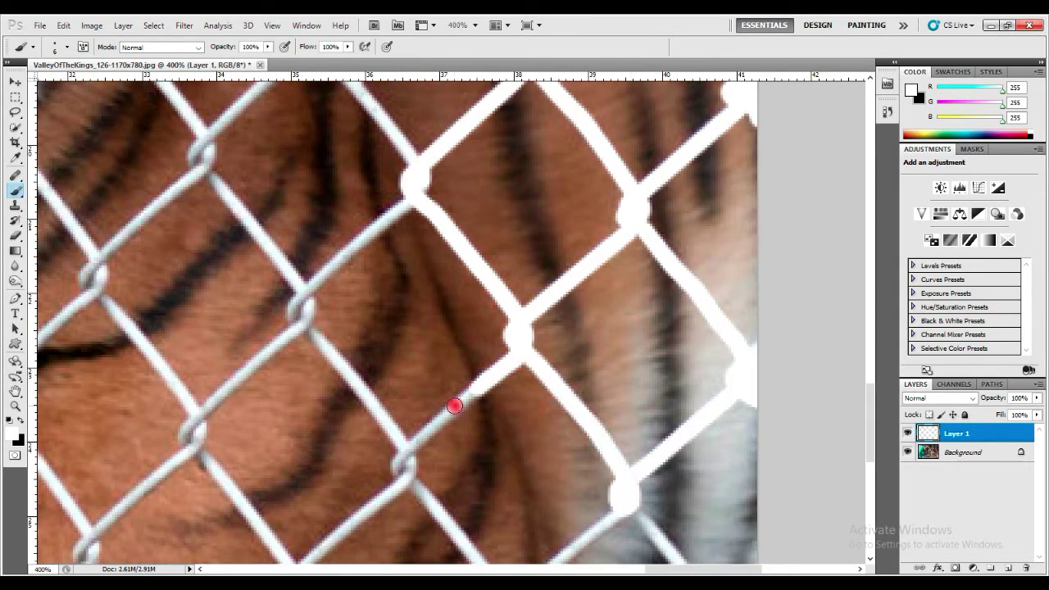
{"action": "mouse_move", "coordinate": [454, 406]}
{"action": "left_mouse_down"}
{"action": "mouse_move", "coordinate": [374, 402]}
{"action": "mouse_move", "coordinate": [351, 241]}
{"action": "mouse_move", "coordinate": [418, 182]}
{"action": "left_mouse_up"}
{"action": "scroll", "coordinate": [323, 344], "scroll_direction": "down", "scroll_amount": 5}
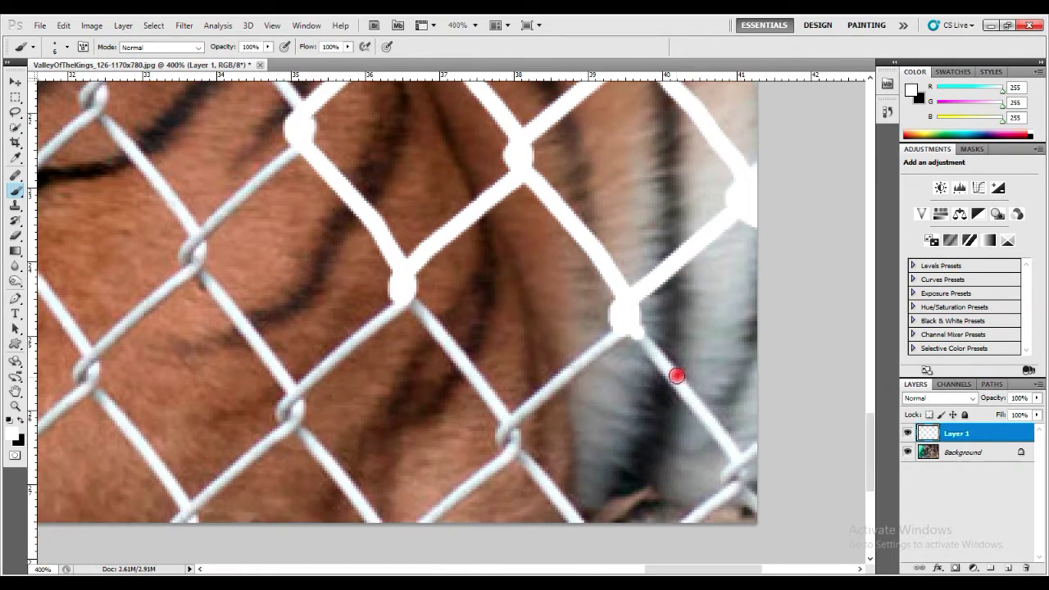
{"action": "mouse_move", "coordinate": [677, 376]}
{"action": "left_mouse_down"}
{"action": "mouse_move", "coordinate": [743, 492]}
{"action": "mouse_move", "coordinate": [534, 459]}
{"action": "mouse_move", "coordinate": [604, 347]}
{"action": "mouse_move", "coordinate": [430, 327]}
{"action": "mouse_move", "coordinate": [410, 299]}
{"action": "left_mouse_up"}
{"action": "scroll", "coordinate": [482, 391], "scroll_direction": "down", "scroll_amount": 5}
{"action": "left_click_drag", "start_coordinate": [426, 386], "coordinate": [504, 323]}
{"action": "scroll", "coordinate": [713, 356], "scroll_direction": "up", "scroll_amount": 4}
{"action": "scroll", "coordinate": [328, 370], "scroll_direction": "down", "scroll_amount": 3}
Paint white over the next fence wires inward on the tiger's lower flank, working up from the photo's bottom edge
{"action": "left_click_drag", "start_coordinate": [374, 415], "coordinate": [290, 307]}
{"action": "left_click_drag", "start_coordinate": [290, 307], "coordinate": [400, 199]}
{"action": "mouse_move", "coordinate": [292, 288]}
{"action": "left_mouse_down"}
{"action": "mouse_move", "coordinate": [246, 227]}
{"action": "mouse_move", "coordinate": [218, 112]}
{"action": "left_mouse_up"}
{"action": "left_click_drag", "start_coordinate": [871, 472], "coordinate": [873, 396]}
{"action": "mouse_move", "coordinate": [298, 477]}
{"action": "left_mouse_down"}
{"action": "mouse_move", "coordinate": [204, 322]}
{"action": "mouse_move", "coordinate": [314, 234]}
{"action": "left_mouse_up"}
{"action": "scroll", "coordinate": [532, 366], "scroll_direction": "up", "scroll_amount": 5}
{"action": "left_click_drag", "start_coordinate": [307, 373], "coordinate": [418, 264]}
{"action": "scroll", "coordinate": [413, 422], "scroll_direction": "up", "scroll_amount": 6}
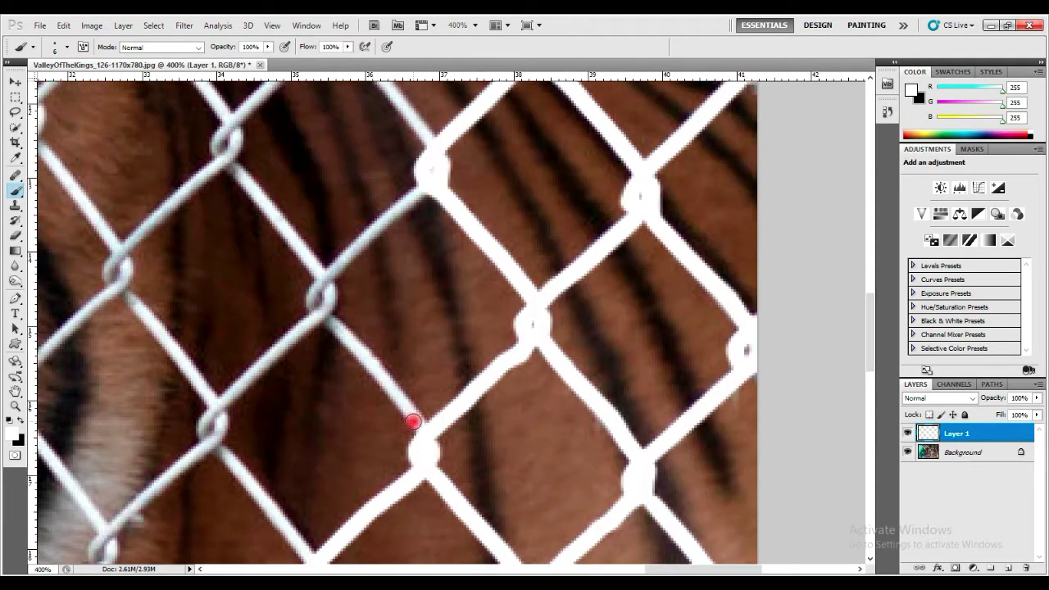
Cover the inner fence wires with white from the tiger's upper flank up to the dark wall behind it
{"action": "mouse_move", "coordinate": [413, 421]}
{"action": "left_mouse_down"}
{"action": "mouse_move", "coordinate": [319, 281]}
{"action": "mouse_move", "coordinate": [421, 195]}
{"action": "left_mouse_up"}
{"action": "left_click_drag", "start_coordinate": [331, 308], "coordinate": [328, 292]}
{"action": "left_click_drag", "start_coordinate": [873, 332], "coordinate": [872, 278]}
{"action": "mouse_move", "coordinate": [426, 478]}
{"action": "left_mouse_down"}
{"action": "mouse_move", "coordinate": [323, 349]}
{"action": "mouse_move", "coordinate": [448, 192]}
{"action": "left_mouse_up"}
{"action": "mouse_move", "coordinate": [542, 350]}
{"action": "left_mouse_down"}
{"action": "mouse_move", "coordinate": [445, 232]}
{"action": "mouse_move", "coordinate": [538, 98]}
{"action": "left_mouse_up"}
{"action": "left_click_drag", "start_coordinate": [873, 299], "coordinate": [873, 260]}
{"action": "left_click_drag", "start_coordinate": [561, 327], "coordinate": [560, 302]}
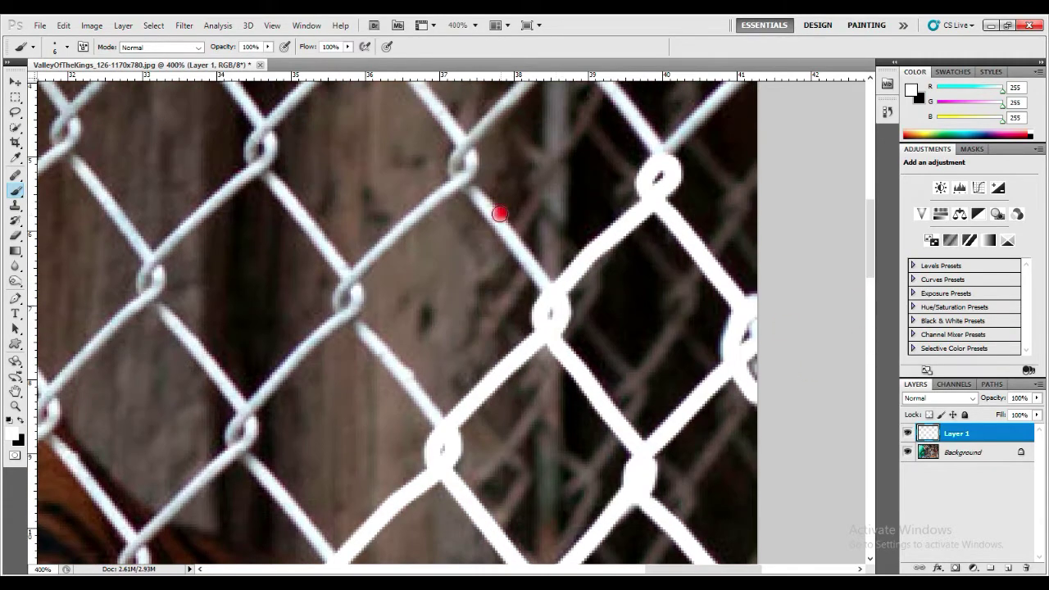
{"action": "left_click_drag", "start_coordinate": [500, 214], "coordinate": [469, 159]}
Paint white over the fence wires and knots in the photo's upper right corner, up to the top edge
{"action": "left_click_drag", "start_coordinate": [872, 248], "coordinate": [871, 204]}
{"action": "mouse_move", "coordinate": [473, 407]}
{"action": "left_mouse_down"}
{"action": "mouse_move", "coordinate": [564, 303]}
{"action": "mouse_move", "coordinate": [740, 359]}
{"action": "mouse_move", "coordinate": [673, 416]}
{"action": "left_mouse_up"}
{"action": "left_click_drag", "start_coordinate": [697, 195], "coordinate": [756, 277]}
{"action": "left_click_drag", "start_coordinate": [871, 201], "coordinate": [871, 177]}
{"action": "left_click_drag", "start_coordinate": [666, 290], "coordinate": [677, 312]}
{"action": "left_click_drag", "start_coordinate": [687, 275], "coordinate": [756, 203]}
{"action": "left_click_drag", "start_coordinate": [626, 201], "coordinate": [697, 300]}
{"action": "left_click_drag", "start_coordinate": [677, 322], "coordinate": [580, 418]}
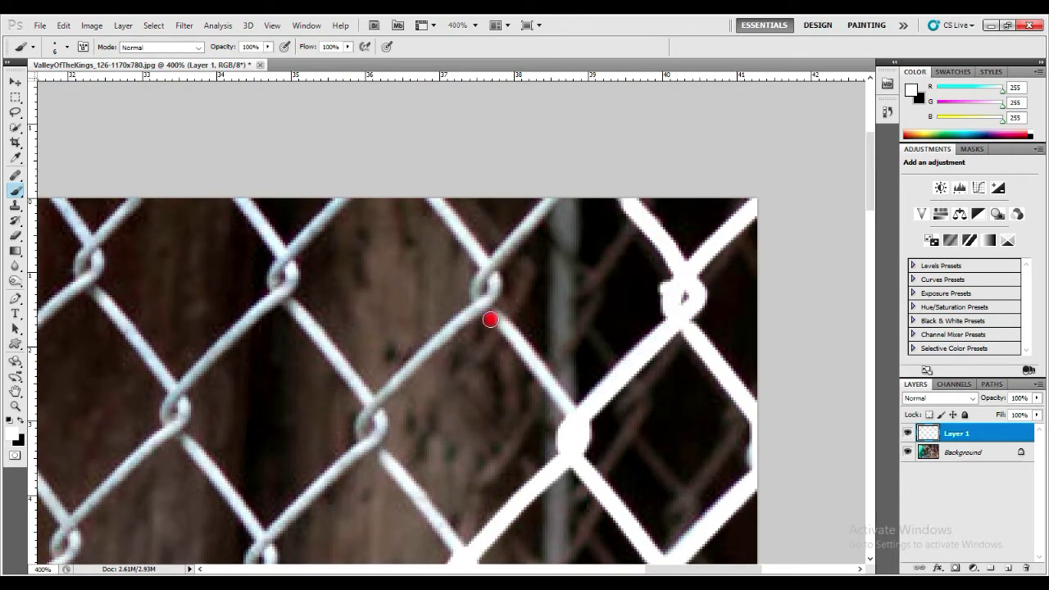
{"action": "left_click_drag", "start_coordinate": [490, 320], "coordinate": [566, 423]}
{"action": "left_click_drag", "start_coordinate": [555, 200], "coordinate": [491, 299]}
{"action": "left_click_drag", "start_coordinate": [481, 260], "coordinate": [428, 200]}
{"action": "mouse_move", "coordinate": [871, 184]}
{"action": "left_mouse_down"}
{"action": "mouse_move", "coordinate": [871, 269]}
{"action": "mouse_move", "coordinate": [871, 250]}
{"action": "left_mouse_up"}
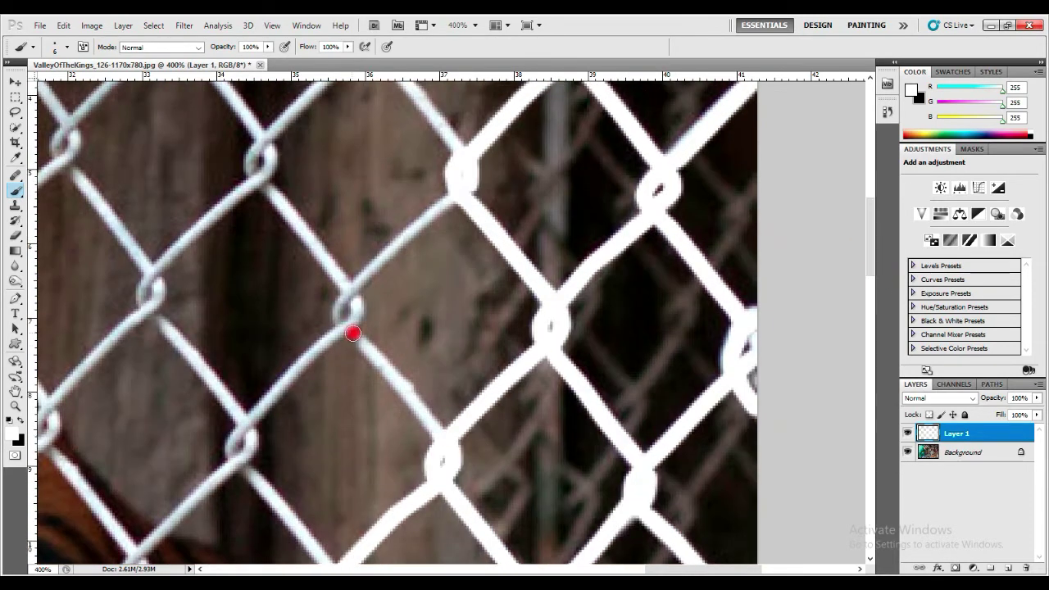
Trace the fence diamonds in white over the wooden boards, two columns in from the photo's upper right corner
{"action": "left_click_drag", "start_coordinate": [352, 330], "coordinate": [443, 443]}
{"action": "left_click_drag", "start_coordinate": [454, 202], "coordinate": [264, 187]}
{"action": "left_click_drag", "start_coordinate": [870, 261], "coordinate": [870, 235]}
{"action": "left_click_drag", "start_coordinate": [457, 308], "coordinate": [380, 215]}
{"action": "mouse_move", "coordinate": [263, 344]}
{"action": "left_mouse_down"}
{"action": "mouse_move", "coordinate": [381, 195]}
{"action": "mouse_move", "coordinate": [369, 171]}
{"action": "left_mouse_up"}
{"action": "mouse_move", "coordinate": [871, 248]}
{"action": "left_mouse_down"}
{"action": "mouse_move", "coordinate": [879, 200]}
{"action": "mouse_move", "coordinate": [877, 212]}
{"action": "left_mouse_up"}
{"action": "mouse_move", "coordinate": [369, 332]}
{"action": "left_mouse_down"}
{"action": "mouse_move", "coordinate": [283, 227]}
{"action": "mouse_move", "coordinate": [343, 132]}
{"action": "left_mouse_up"}
{"action": "mouse_move", "coordinate": [293, 220]}
{"action": "left_mouse_down"}
{"action": "mouse_move", "coordinate": [284, 185]}
{"action": "mouse_move", "coordinate": [239, 130]}
{"action": "left_mouse_up"}
{"action": "mouse_move", "coordinate": [871, 221]}
{"action": "left_mouse_down"}
{"action": "mouse_move", "coordinate": [869, 234]}
{"action": "mouse_move", "coordinate": [868, 212]}
{"action": "left_mouse_up"}
Continue the white tracing leftward over the top-edge knots and the wires beneath them on the dark boards
{"action": "mouse_move", "coordinate": [138, 197]}
{"action": "left_mouse_down"}
{"action": "mouse_move", "coordinate": [79, 271]}
{"action": "mouse_move", "coordinate": [97, 247]}
{"action": "left_mouse_up"}
{"action": "left_click_drag", "start_coordinate": [54, 197], "coordinate": [95, 246]}
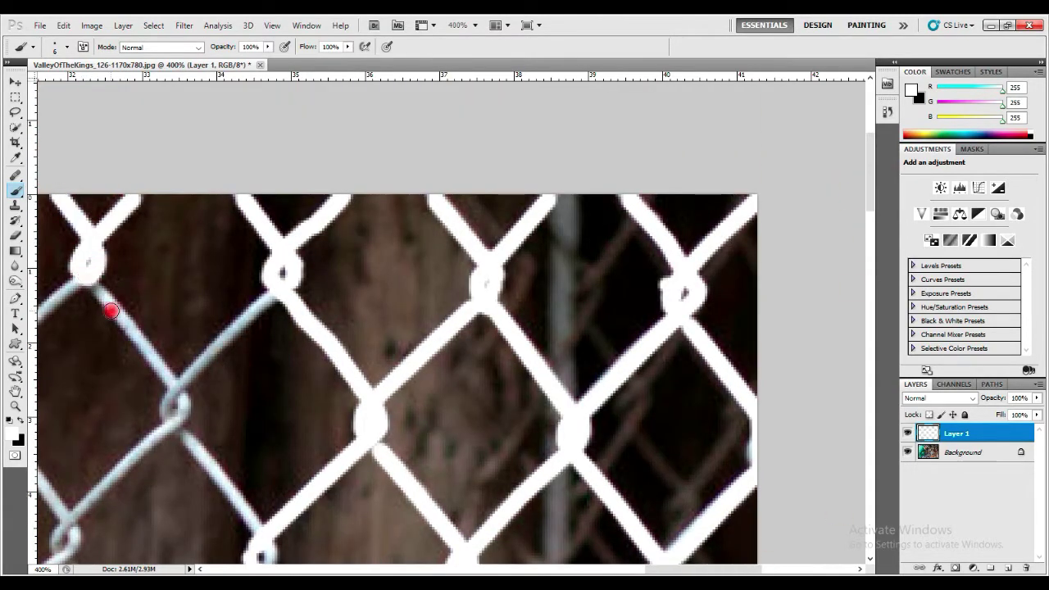
{"action": "left_click_drag", "start_coordinate": [90, 282], "coordinate": [180, 394]}
{"action": "mouse_move", "coordinate": [277, 292]}
{"action": "left_mouse_down"}
{"action": "mouse_move", "coordinate": [176, 415]}
{"action": "mouse_move", "coordinate": [177, 395]}
{"action": "left_mouse_up"}
{"action": "left_click_drag", "start_coordinate": [179, 430], "coordinate": [262, 531]}
{"action": "left_click_drag", "start_coordinate": [871, 168], "coordinate": [890, 203]}
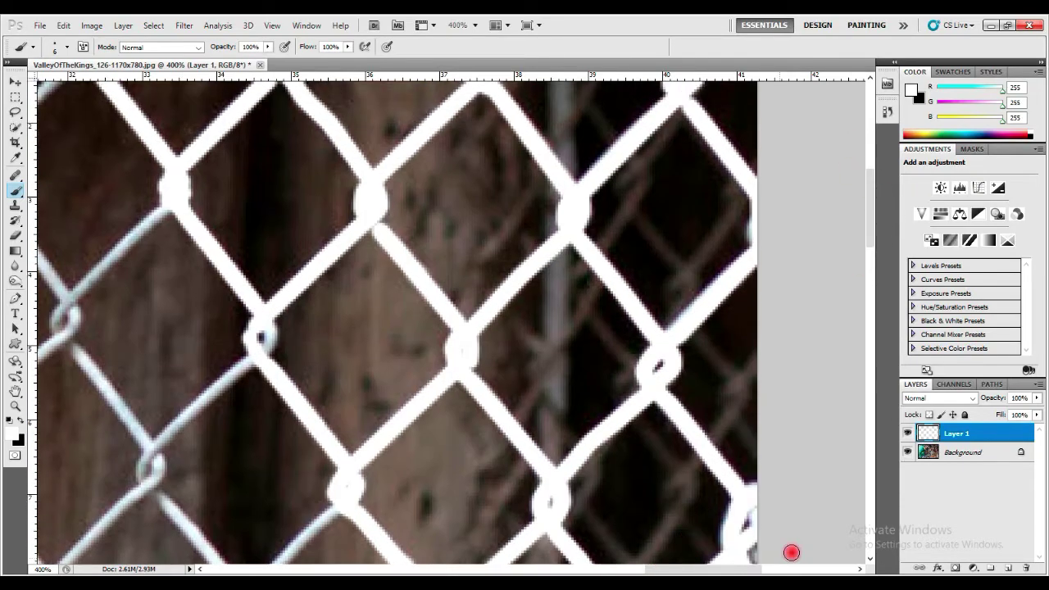
Paint white over the fence wires crossing the tiger's orange foreleg near the photo's bottom edge
{"action": "left_click_drag", "start_coordinate": [741, 569], "coordinate": [679, 569]}
{"action": "mouse_move", "coordinate": [871, 225]}
{"action": "left_mouse_down"}
{"action": "mouse_move", "coordinate": [883, 508]}
{"action": "mouse_move", "coordinate": [882, 482]}
{"action": "left_mouse_up"}
{"action": "left_click_drag", "start_coordinate": [630, 441], "coordinate": [738, 348]}
{"action": "mouse_move", "coordinate": [636, 428]}
{"action": "left_mouse_down"}
{"action": "mouse_move", "coordinate": [531, 298]}
{"action": "mouse_move", "coordinate": [639, 200]}
{"action": "mouse_move", "coordinate": [653, 173]}
{"action": "left_mouse_up"}
{"action": "mouse_move", "coordinate": [868, 459]}
{"action": "left_mouse_down"}
{"action": "mouse_move", "coordinate": [847, 462]}
{"action": "mouse_move", "coordinate": [895, 425]}
{"action": "mouse_move", "coordinate": [915, 471]}
{"action": "left_mouse_up"}
{"action": "left_click_drag", "start_coordinate": [460, 418], "coordinate": [538, 287]}
{"action": "left_click_drag", "start_coordinate": [417, 420], "coordinate": [347, 218]}
Trace the fence wires in white upward from the tiger's foreleg to its shoulder
{"action": "mouse_move", "coordinate": [871, 451]}
{"action": "left_mouse_down"}
{"action": "mouse_move", "coordinate": [883, 450]}
{"action": "mouse_move", "coordinate": [882, 418]}
{"action": "left_mouse_up"}
{"action": "mouse_move", "coordinate": [352, 409]}
{"action": "left_mouse_down"}
{"action": "mouse_move", "coordinate": [461, 345]}
{"action": "mouse_move", "coordinate": [527, 431]}
{"action": "left_mouse_up"}
{"action": "left_click_drag", "start_coordinate": [872, 439], "coordinate": [874, 418]}
{"action": "mouse_move", "coordinate": [446, 438]}
{"action": "left_mouse_down"}
{"action": "mouse_move", "coordinate": [525, 351]}
{"action": "mouse_move", "coordinate": [646, 458]}
{"action": "left_mouse_up"}
{"action": "scroll", "coordinate": [552, 412], "scroll_direction": "up", "scroll_amount": 2}
{"action": "mouse_move", "coordinate": [551, 412]}
{"action": "left_mouse_down"}
{"action": "mouse_move", "coordinate": [628, 257]}
{"action": "mouse_move", "coordinate": [560, 173]}
{"action": "left_mouse_up"}
{"action": "scroll", "coordinate": [562, 346], "scroll_direction": "up", "scroll_amount": 2}
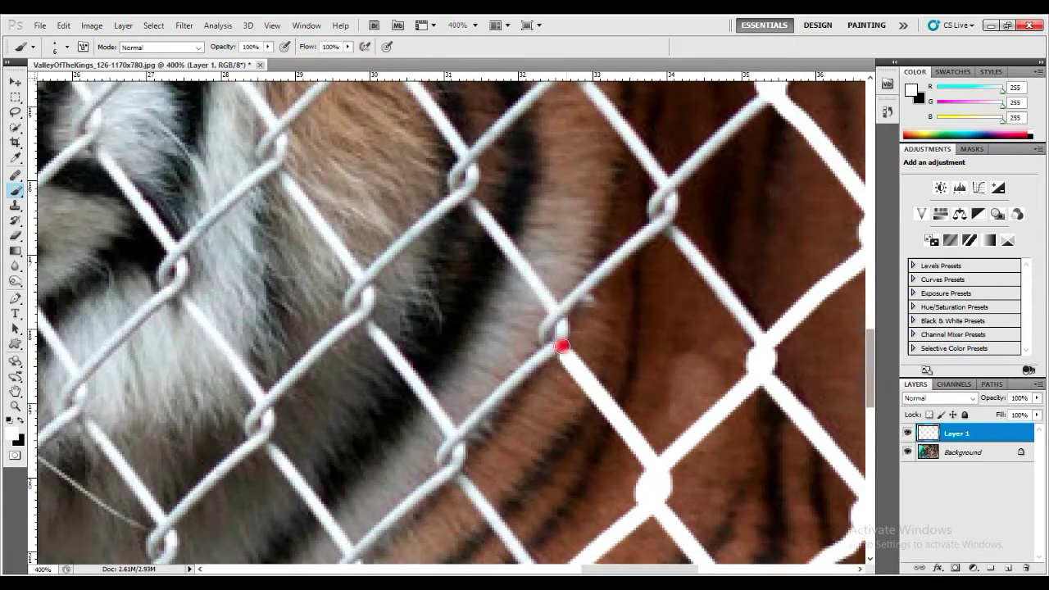
{"action": "left_click_drag", "start_coordinate": [563, 347], "coordinate": [669, 205]}
Cover the fence wires with white from the tiger's shoulder, over its back and up onto the wooden boards
{"action": "left_click_drag", "start_coordinate": [871, 395], "coordinate": [871, 363]}
{"action": "left_click_drag", "start_coordinate": [764, 287], "coordinate": [585, 276]}
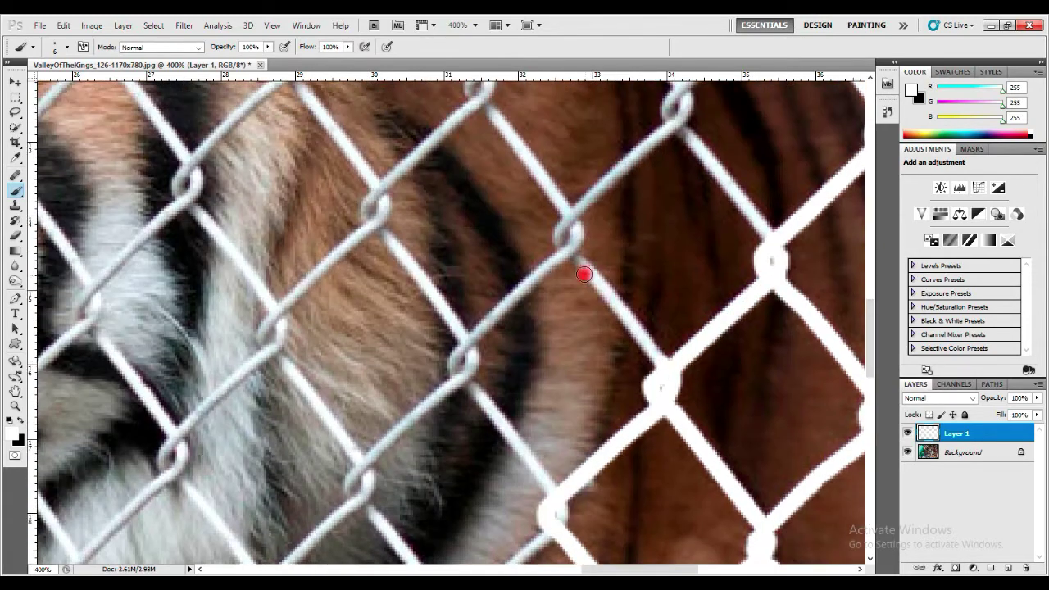
{"action": "left_click_drag", "start_coordinate": [874, 344], "coordinate": [874, 327]}
{"action": "mouse_move", "coordinate": [585, 380]}
{"action": "left_mouse_down"}
{"action": "mouse_move", "coordinate": [560, 342]}
{"action": "mouse_move", "coordinate": [667, 212]}
{"action": "mouse_move", "coordinate": [778, 368]}
{"action": "left_mouse_up"}
{"action": "left_click_drag", "start_coordinate": [871, 328], "coordinate": [872, 303]}
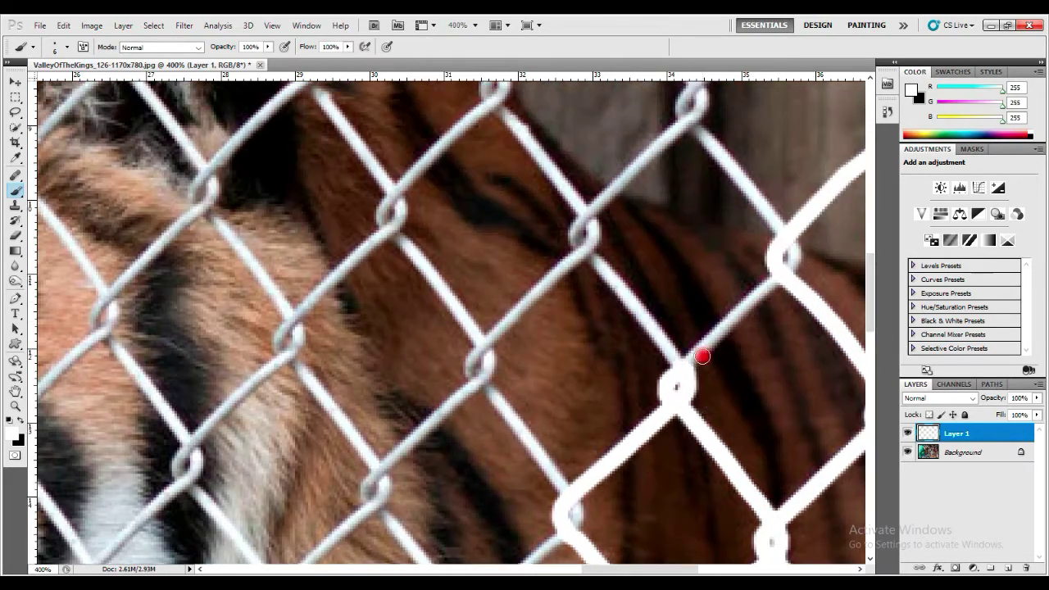
{"action": "left_click_drag", "start_coordinate": [701, 356], "coordinate": [787, 273]}
{"action": "left_click_drag", "start_coordinate": [872, 304], "coordinate": [871, 286]}
{"action": "mouse_move", "coordinate": [781, 328]}
{"action": "left_mouse_down"}
{"action": "mouse_move", "coordinate": [694, 185]}
{"action": "mouse_move", "coordinate": [773, 98]}
{"action": "left_mouse_up"}
{"action": "left_click_drag", "start_coordinate": [871, 273], "coordinate": [875, 239]}
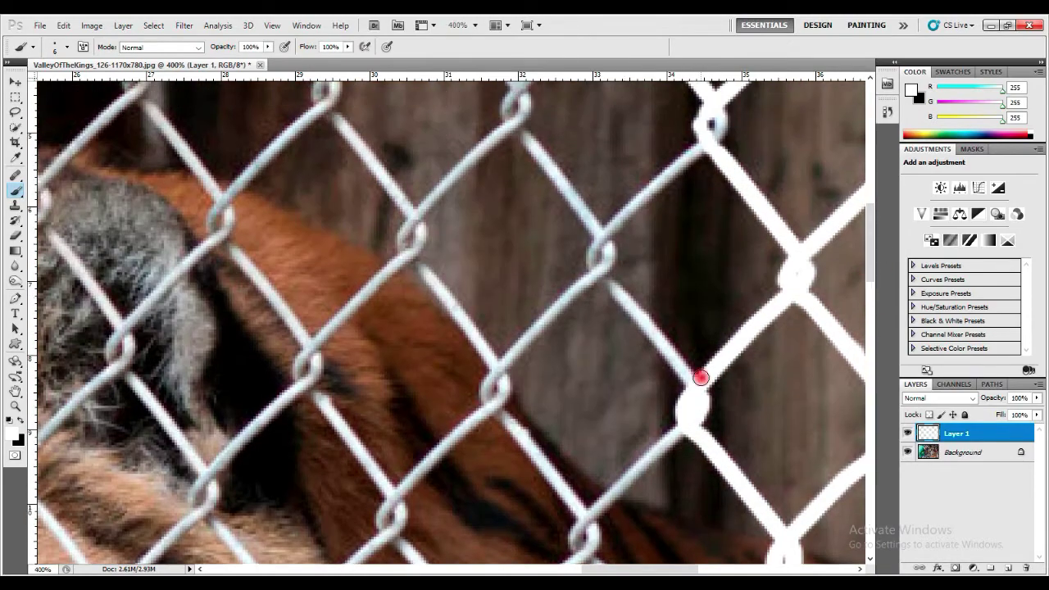
{"action": "left_click_drag", "start_coordinate": [698, 380], "coordinate": [605, 231]}
{"action": "left_click_drag", "start_coordinate": [668, 170], "coordinate": [710, 128]}
Paint white over the fence wires where the tiger's foreleg meets its grey chest fur
{"action": "mouse_move", "coordinate": [872, 242]}
{"action": "left_mouse_down"}
{"action": "mouse_move", "coordinate": [880, 251]}
{"action": "mouse_move", "coordinate": [827, 513]}
{"action": "left_mouse_up"}
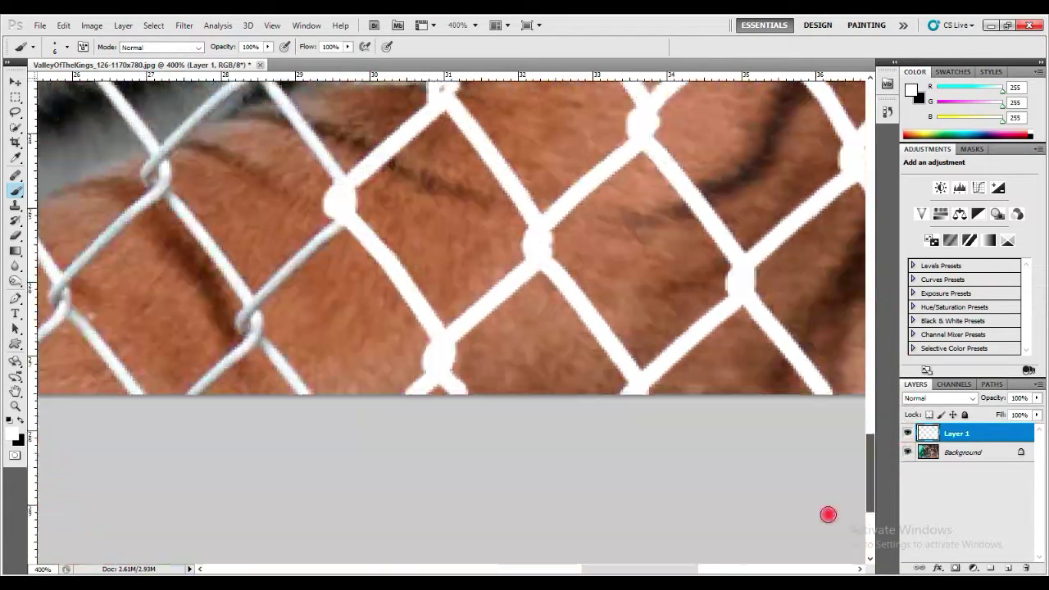
{"action": "left_click_drag", "start_coordinate": [585, 567], "coordinate": [513, 563]}
{"action": "mouse_move", "coordinate": [749, 346]}
{"action": "left_mouse_down"}
{"action": "mouse_move", "coordinate": [637, 180]}
{"action": "mouse_move", "coordinate": [713, 86]}
{"action": "left_mouse_up"}
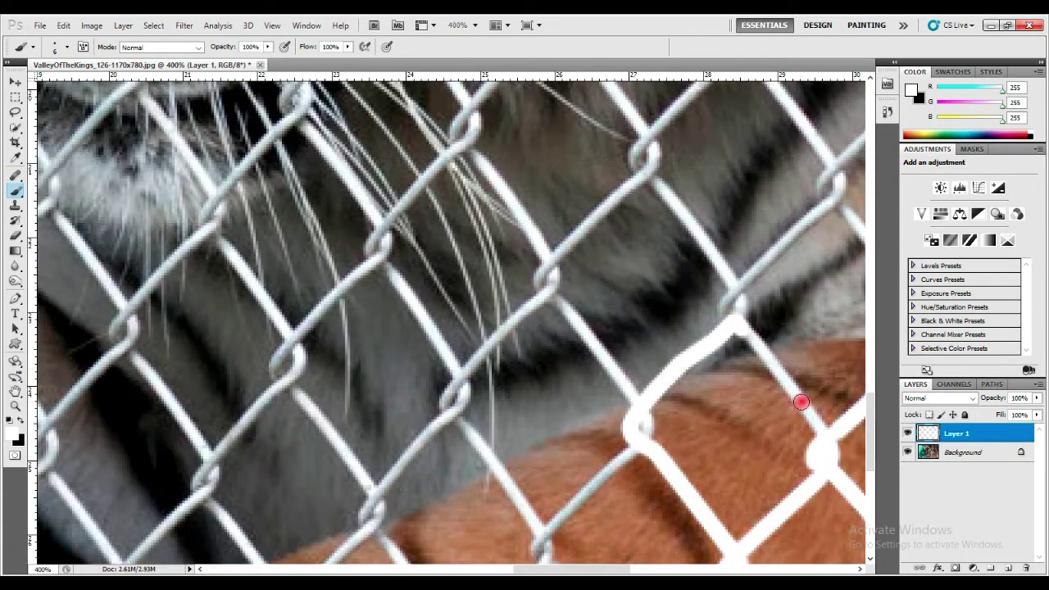
{"action": "left_click_drag", "start_coordinate": [795, 402], "coordinate": [844, 199]}
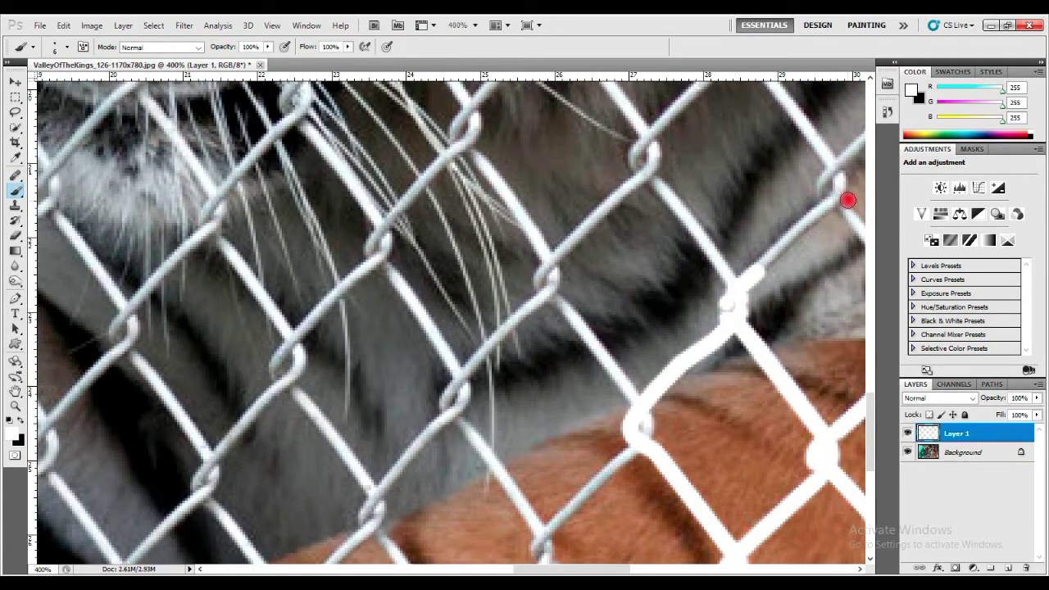
{"action": "left_click_drag", "start_coordinate": [508, 569], "coordinate": [574, 569]}
{"action": "mouse_move", "coordinate": [722, 336]}
{"action": "left_mouse_down"}
{"action": "mouse_move", "coordinate": [641, 206]}
{"action": "mouse_move", "coordinate": [731, 86]}
{"action": "left_mouse_up"}
Trace the fence wires in white up the dark-striped edge of the tiger's neck ruff
{"action": "left_click_drag", "start_coordinate": [872, 425], "coordinate": [876, 387]}
{"action": "mouse_move", "coordinate": [738, 283]}
{"action": "left_mouse_down"}
{"action": "mouse_move", "coordinate": [724, 309]}
{"action": "mouse_move", "coordinate": [823, 426]}
{"action": "left_mouse_up"}
{"action": "left_click_drag", "start_coordinate": [870, 369], "coordinate": [871, 360]}
{"action": "left_click_drag", "start_coordinate": [829, 329], "coordinate": [754, 226]}
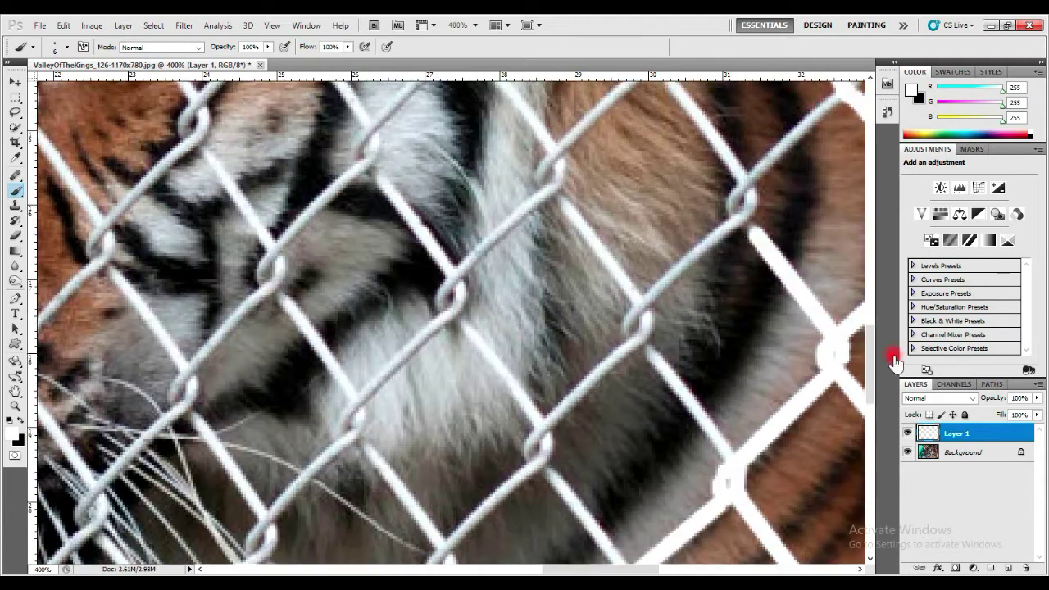
{"action": "left_click_drag", "start_coordinate": [871, 359], "coordinate": [872, 345]}
{"action": "left_click_drag", "start_coordinate": [742, 295], "coordinate": [745, 256]}
{"action": "left_click_drag", "start_coordinate": [836, 157], "coordinate": [742, 249]}
{"action": "left_click_drag", "start_coordinate": [742, 245], "coordinate": [662, 138]}
Paint straight white strokes over the fence wires between the tiger's upper ruff and its back
{"action": "left_click_drag", "start_coordinate": [872, 352], "coordinate": [872, 334]}
{"action": "left_click_drag", "start_coordinate": [850, 256], "coordinate": [854, 278]}
{"action": "left_click", "coordinate": [764, 137], "text": "shift"}
{"action": "left_click_drag", "start_coordinate": [761, 130], "coordinate": [766, 105]}
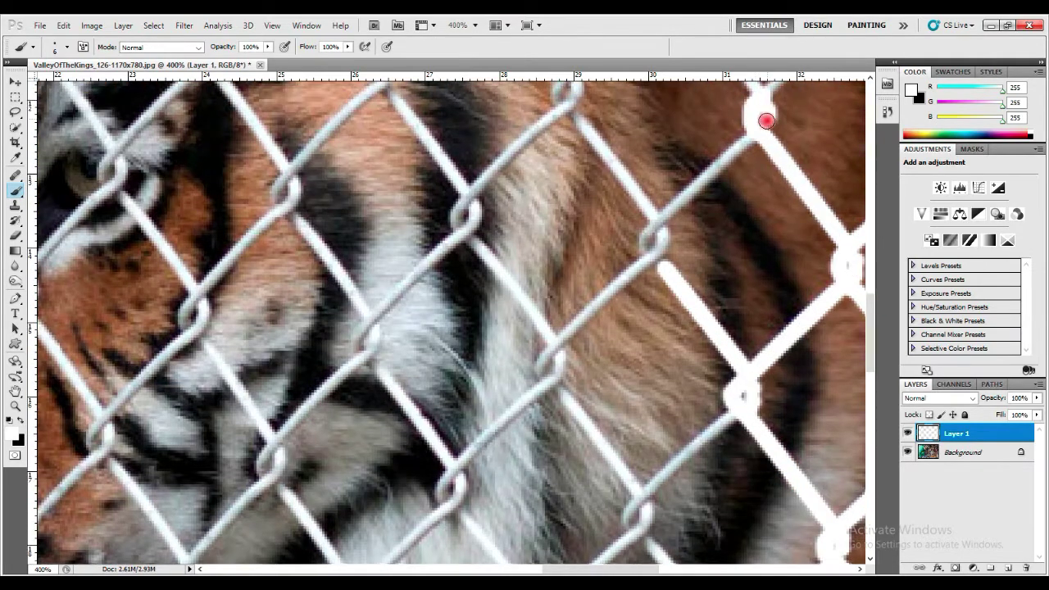
{"action": "left_click", "coordinate": [647, 234], "text": "shift"}
{"action": "left_click_drag", "start_coordinate": [647, 235], "coordinate": [659, 256]}
{"action": "left_click_drag", "start_coordinate": [872, 341], "coordinate": [871, 300]}
{"action": "left_click", "coordinate": [863, 266], "text": "shift"}
{"action": "left_click_drag", "start_coordinate": [560, 569], "coordinate": [584, 569]}
{"action": "left_click", "coordinate": [788, 364], "text": "shift"}
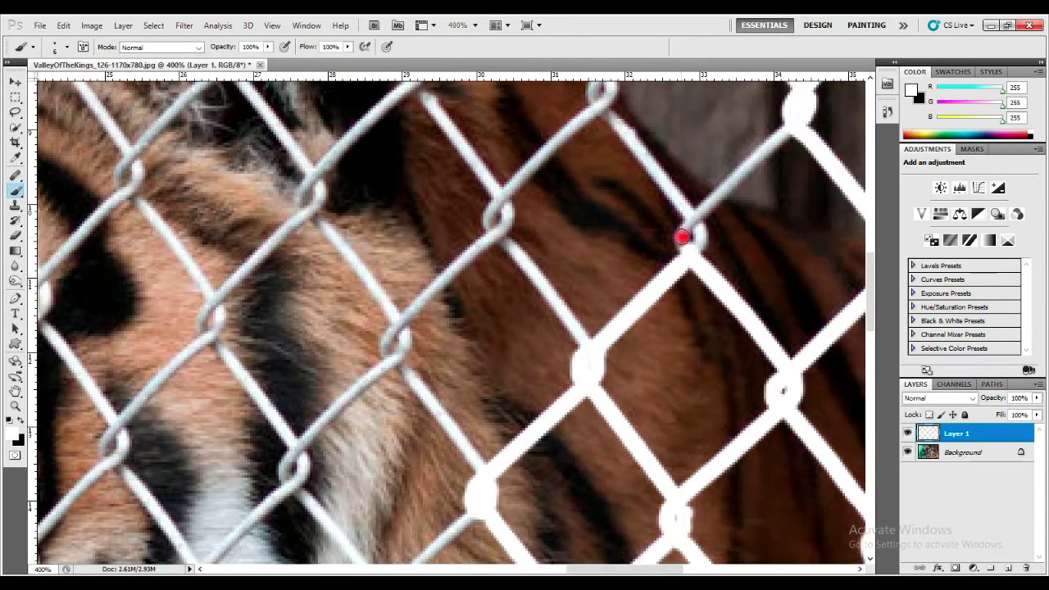
{"action": "left_click", "coordinate": [790, 129], "text": "shift"}
Cover the fence wires behind the tiger's ear with straight white strokes, from its back up to the boards
{"action": "left_click_drag", "start_coordinate": [871, 289], "coordinate": [872, 270]}
{"action": "left_click", "coordinate": [615, 231], "text": "shift"}
{"action": "left_click_drag", "start_coordinate": [613, 228], "coordinate": [607, 188]}
{"action": "left_click", "coordinate": [696, 87], "text": "shift"}
{"action": "left_click_drag", "start_coordinate": [871, 278], "coordinate": [871, 248]}
{"action": "left_click", "coordinate": [520, 246], "text": "shift"}
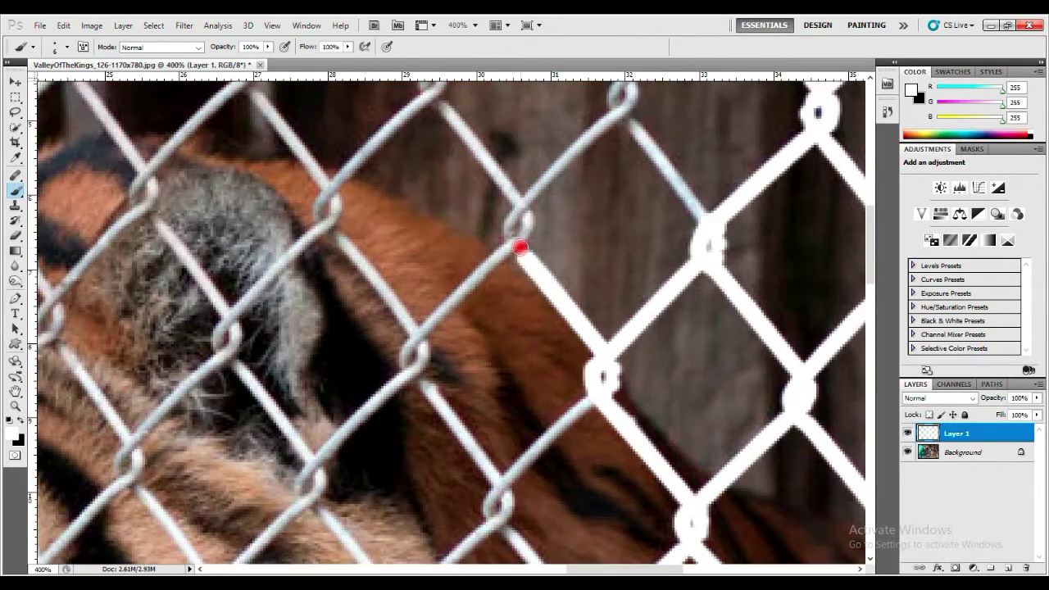
{"action": "left_click_drag", "start_coordinate": [519, 245], "coordinate": [526, 204]}
{"action": "left_click", "coordinate": [626, 120], "text": "shift"}
{"action": "left_click", "coordinate": [703, 219], "text": "shift"}
Cover the fence wires over the wooden boards above the tiger's back with straight white strokes
{"action": "left_click_drag", "start_coordinate": [871, 265], "coordinate": [872, 185]}
{"action": "left_click", "coordinate": [548, 253]}
{"action": "left_click", "coordinate": [624, 356], "text": "shift"}
{"action": "left_click", "coordinate": [725, 262], "text": "shift"}
{"action": "mouse_move", "coordinate": [539, 367]}
{"action": "left_mouse_down"}
{"action": "mouse_move", "coordinate": [527, 347]}
{"action": "mouse_move", "coordinate": [540, 325]}
{"action": "left_mouse_up"}
{"action": "left_click", "coordinate": [638, 235], "text": "shift"}
{"action": "left_click", "coordinate": [461, 223], "text": "shift"}
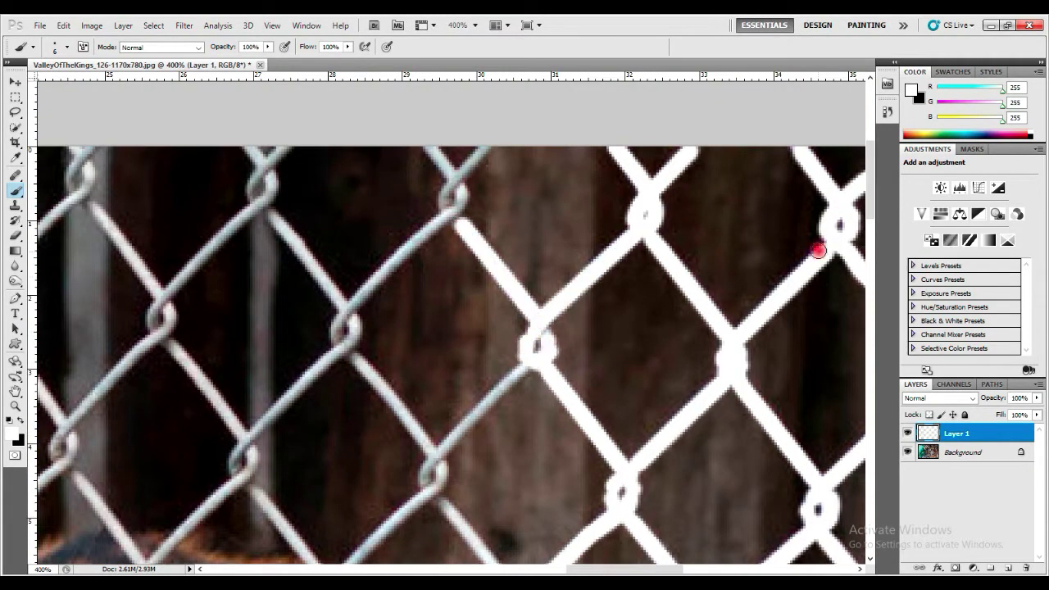
Paint the fence wires and their twisted links white along the photo's top edge, above the dark boards
{"action": "left_click_drag", "start_coordinate": [871, 186], "coordinate": [872, 172]}
{"action": "mouse_move", "coordinate": [449, 296]}
{"action": "left_mouse_down"}
{"action": "mouse_move", "coordinate": [457, 263]}
{"action": "mouse_move", "coordinate": [462, 285]}
{"action": "left_mouse_up"}
{"action": "left_click", "coordinate": [489, 233], "text": "shift"}
{"action": "left_click_drag", "start_coordinate": [871, 172], "coordinate": [871, 186]}
{"action": "left_click_drag", "start_coordinate": [286, 154], "coordinate": [262, 181]}
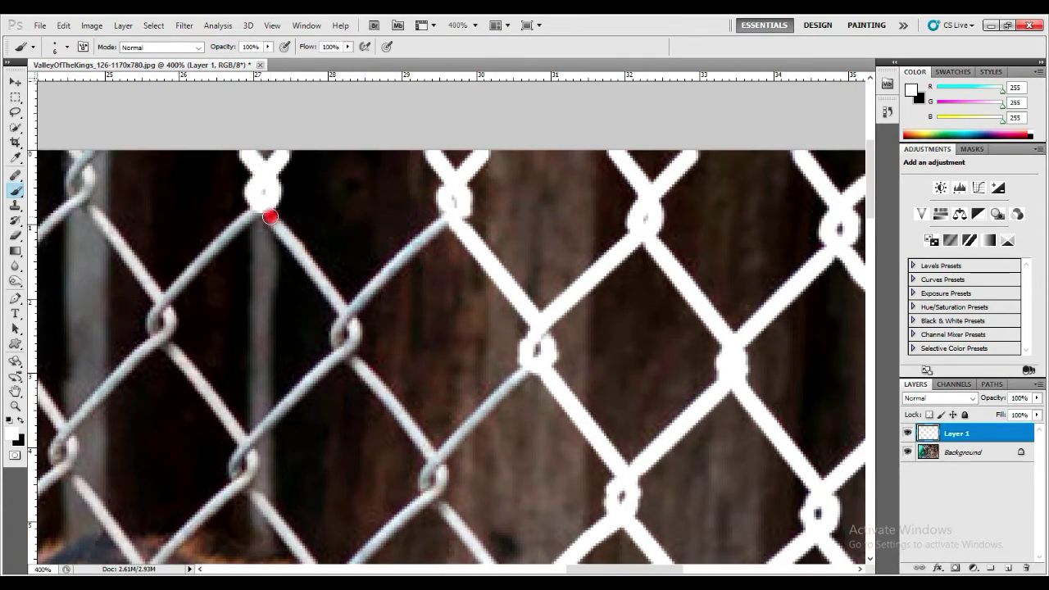
Trace the fence diamonds just below that top row in white across the dark boards, including their links
{"action": "left_click", "coordinate": [343, 311], "text": "shift"}
{"action": "left_click", "coordinate": [449, 223], "text": "shift"}
{"action": "left_click_drag", "start_coordinate": [348, 320], "coordinate": [351, 356]}
{"action": "left_click", "coordinate": [430, 454], "text": "shift"}
{"action": "left_click", "coordinate": [527, 376], "text": "shift"}
{"action": "left_click_drag", "start_coordinate": [441, 467], "coordinate": [429, 490]}
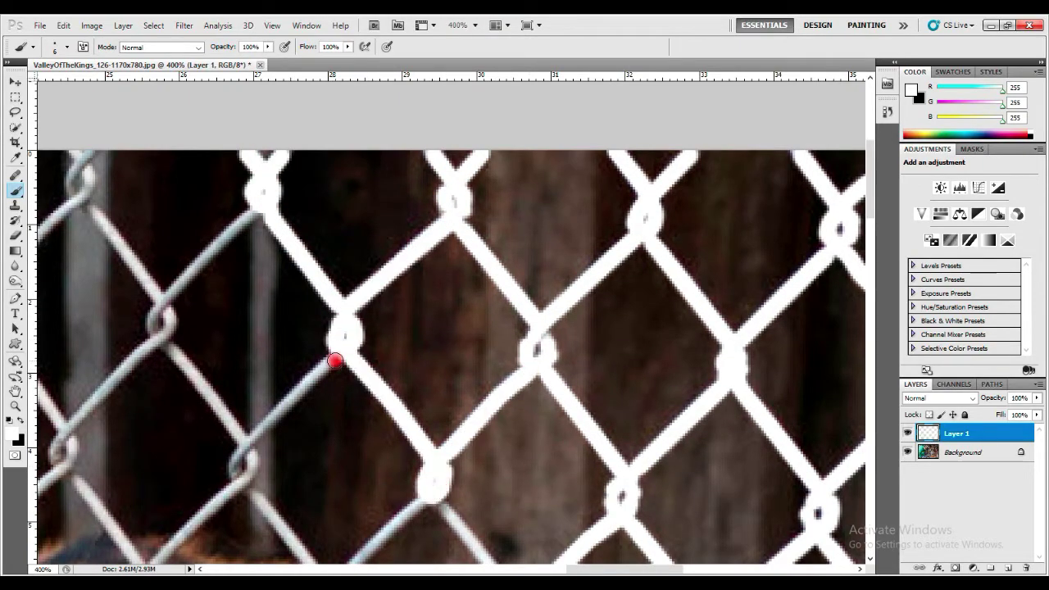
{"action": "left_click", "coordinate": [336, 361]}
{"action": "left_click", "coordinate": [248, 443], "text": "shift"}
{"action": "left_click_drag", "start_coordinate": [241, 455], "coordinate": [246, 484]}
Paint straight white strokes over the fence wires around the tiger's chest fur, just above its foreleg
{"action": "left_click", "coordinate": [441, 204]}
{"action": "mouse_move", "coordinate": [870, 205]}
{"action": "left_mouse_down"}
{"action": "mouse_move", "coordinate": [872, 444]}
{"action": "mouse_move", "coordinate": [871, 427]}
{"action": "left_mouse_up"}
{"action": "left_click", "coordinate": [516, 291], "text": "shift"}
{"action": "left_click", "coordinate": [428, 195]}
{"action": "left_click", "coordinate": [336, 282], "text": "shift"}
{"action": "left_click", "coordinate": [361, 494]}
{"action": "left_click", "coordinate": [297, 546], "text": "shift"}
{"action": "left_click", "coordinate": [251, 555]}
{"action": "left_click", "coordinate": [181, 456], "text": "shift"}
{"action": "left_click", "coordinate": [262, 351], "text": "shift"}
Cover the fence wires and links on the grey chest fur beside the tiger's whiskers in white
{"action": "left_click", "coordinate": [191, 350]}
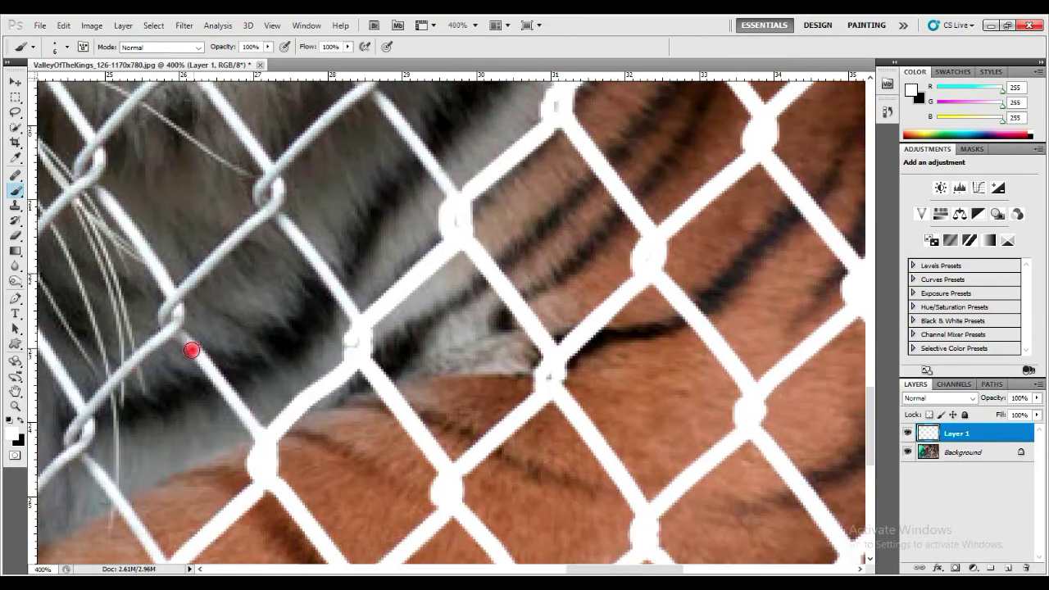
{"action": "left_click", "coordinate": [259, 433], "text": "shift"}
{"action": "left_click_drag", "start_coordinate": [177, 329], "coordinate": [171, 306]}
{"action": "left_click", "coordinate": [273, 216], "text": "shift"}
{"action": "left_click", "coordinate": [353, 314], "text": "shift"}
{"action": "left_click_drag", "start_coordinate": [275, 203], "coordinate": [263, 185]}
Trace the fence wires and links in white over the grey fur below the tiger's cheek
{"action": "left_click_drag", "start_coordinate": [870, 427], "coordinate": [870, 384]}
{"action": "left_click", "coordinate": [271, 429]}
{"action": "left_click", "coordinate": [371, 346], "text": "shift"}
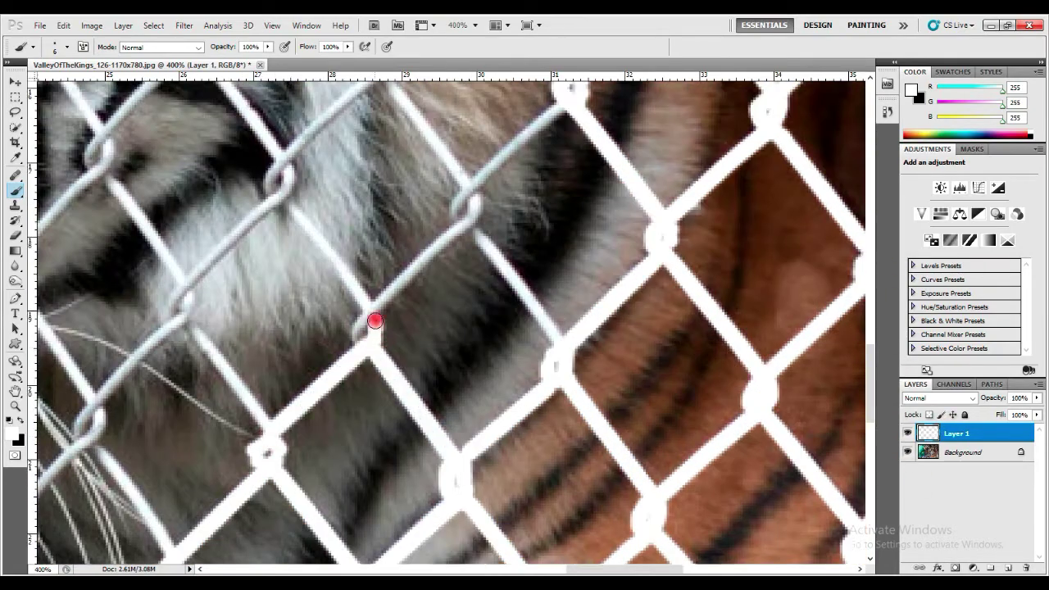
{"action": "left_click_drag", "start_coordinate": [374, 321], "coordinate": [371, 315]}
{"action": "left_click", "coordinate": [469, 216], "text": "shift"}
{"action": "left_click", "coordinate": [560, 338], "text": "shift"}
{"action": "left_click_drag", "start_coordinate": [474, 197], "coordinate": [451, 222]}
Paint the fence wires and links white across the long white and tan fur of the tiger's cheek ruff
{"action": "left_click_drag", "start_coordinate": [870, 384], "coordinate": [871, 324]}
{"action": "left_click", "coordinate": [477, 420]}
{"action": "left_click", "coordinate": [563, 344], "text": "shift"}
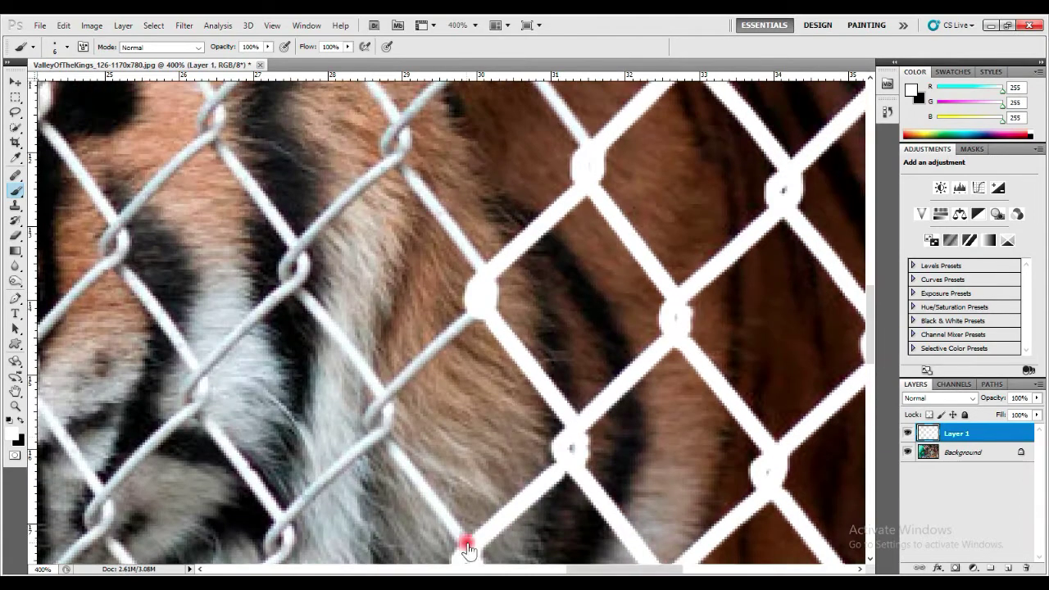
{"action": "left_click", "coordinate": [467, 545]}
{"action": "left_click", "coordinate": [381, 426], "text": "shift"}
{"action": "left_click", "coordinate": [475, 312], "text": "shift"}
{"action": "left_click_drag", "start_coordinate": [391, 425], "coordinate": [387, 400]}
{"action": "left_click", "coordinate": [286, 279], "text": "shift"}
{"action": "left_click_drag", "start_coordinate": [284, 276], "coordinate": [299, 250]}
{"action": "left_click", "coordinate": [397, 158], "text": "shift"}
{"action": "left_click", "coordinate": [480, 261], "text": "shift"}
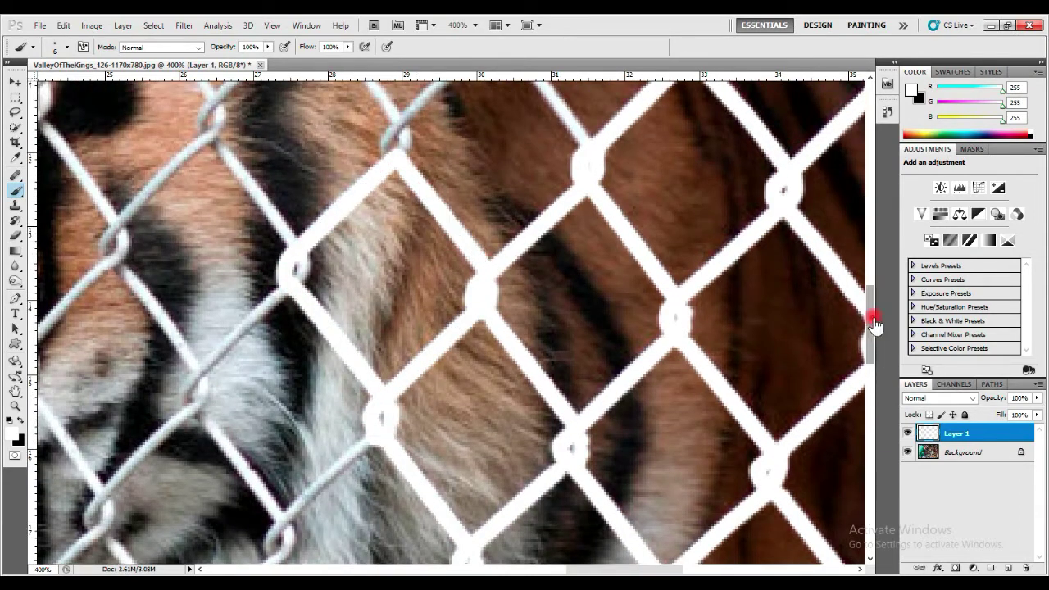
Extend the white wire strokes from the cheek ruff up the tiger's neck below its ear
{"action": "left_click_drag", "start_coordinate": [873, 320], "coordinate": [873, 274]}
{"action": "left_click", "coordinate": [584, 416]}
{"action": "left_click", "coordinate": [490, 286], "text": "shift"}
{"action": "left_click", "coordinate": [589, 187], "text": "shift"}
{"action": "left_click_drag", "start_coordinate": [510, 285], "coordinate": [507, 305]}
{"action": "left_click", "coordinate": [426, 169], "text": "shift"}
{"action": "left_click_drag", "start_coordinate": [408, 147], "coordinate": [416, 131]}
Cover the fence wires from the top of the tiger's ear up across the dark boards in white
{"action": "mouse_move", "coordinate": [871, 285]}
{"action": "left_mouse_down"}
{"action": "mouse_move", "coordinate": [872, 251]}
{"action": "mouse_move", "coordinate": [930, 314]}
{"action": "mouse_move", "coordinate": [873, 207]}
{"action": "left_mouse_up"}
{"action": "left_click", "coordinate": [334, 240]}
{"action": "left_click", "coordinate": [411, 330], "text": "shift"}
{"action": "left_click_drag", "start_coordinate": [148, 499], "coordinate": [153, 485]}
{"action": "left_click", "coordinate": [236, 405], "text": "shift"}
{"action": "left_click", "coordinate": [243, 347]}
{"action": "left_click", "coordinate": [156, 241], "text": "shift"}
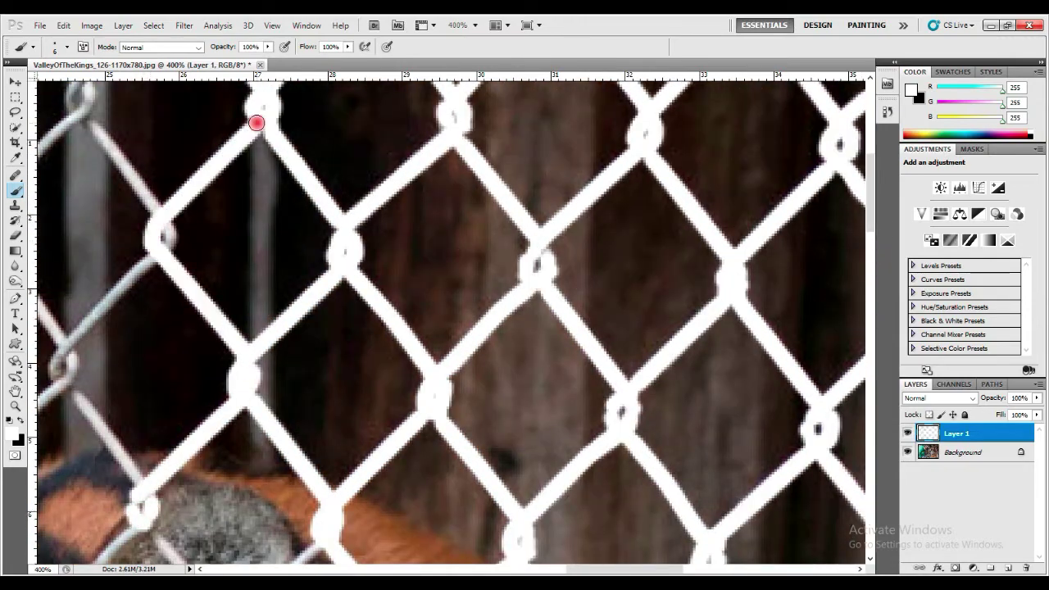
{"action": "left_click_drag", "start_coordinate": [170, 249], "coordinate": [165, 222]}
{"action": "left_click", "coordinate": [90, 119], "text": "shift"}
Trace the top row of fence wires and links in white from the dark boards across to the bandana side
{"action": "left_click_drag", "start_coordinate": [874, 219], "coordinate": [874, 200]}
{"action": "left_click_drag", "start_coordinate": [627, 568], "coordinate": [564, 569]}
{"action": "mouse_move", "coordinate": [536, 221]}
{"action": "left_mouse_down"}
{"action": "mouse_move", "coordinate": [527, 187]}
{"action": "mouse_move", "coordinate": [523, 228]}
{"action": "left_mouse_up"}
{"action": "left_click", "coordinate": [428, 336], "text": "shift"}
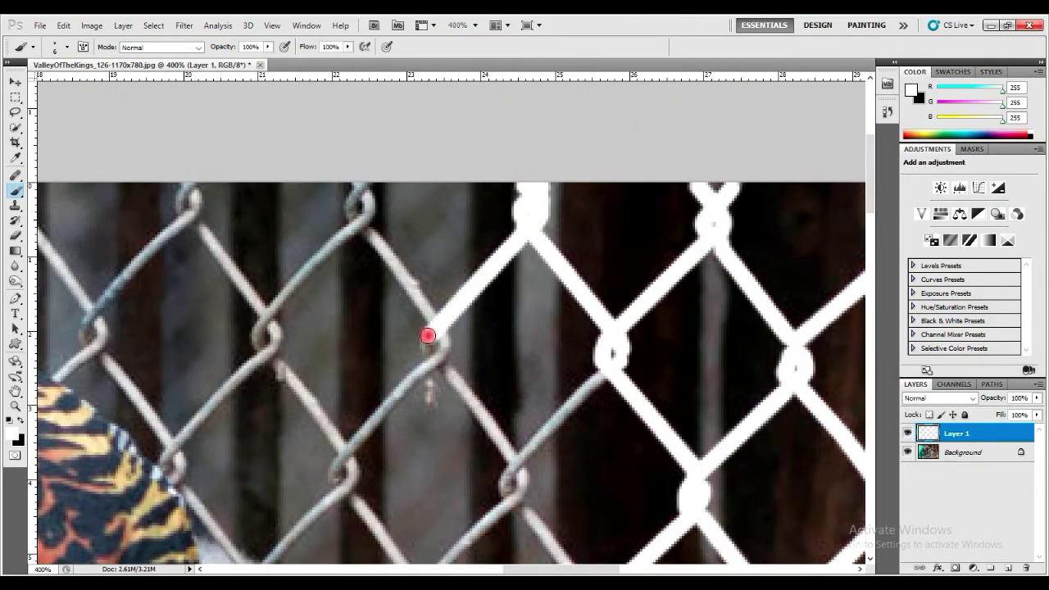
{"action": "left_click_drag", "start_coordinate": [427, 338], "coordinate": [444, 330]}
{"action": "left_click", "coordinate": [351, 204], "text": "shift"}
{"action": "left_click_drag", "start_coordinate": [351, 202], "coordinate": [361, 222]}
{"action": "left_click", "coordinate": [260, 337], "text": "shift"}
{"action": "left_click_drag", "start_coordinate": [259, 338], "coordinate": [272, 322]}
{"action": "left_click", "coordinate": [202, 227], "text": "shift"}
{"action": "left_click_drag", "start_coordinate": [188, 217], "coordinate": [190, 216]}
{"action": "left_click", "coordinate": [88, 342], "text": "shift"}
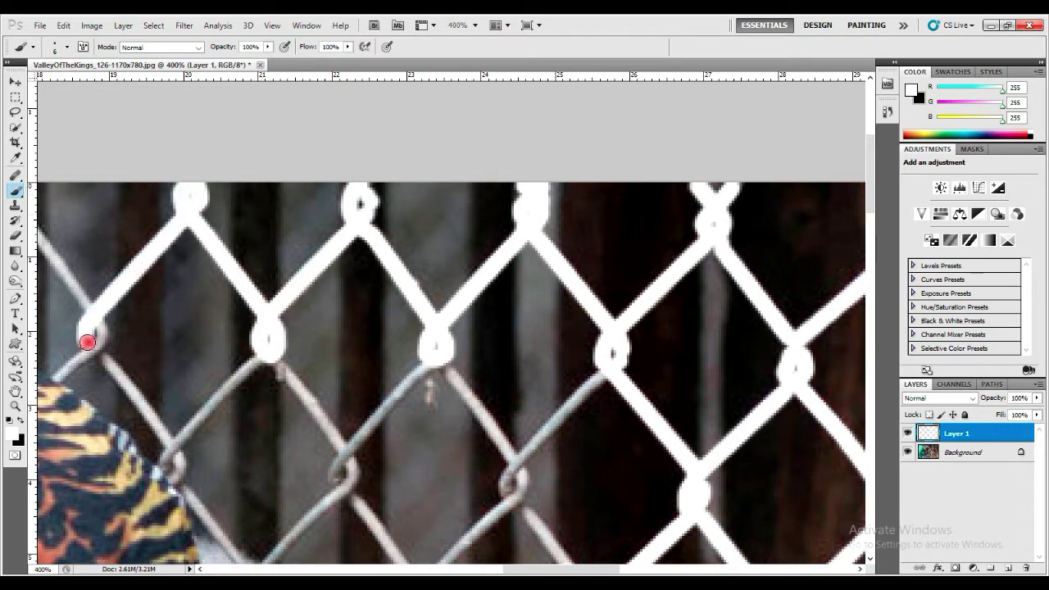
Paint the second row of fence wires over the grey boards beside the tiger-print bandana white
{"action": "left_click_drag", "start_coordinate": [88, 341], "coordinate": [97, 338]}
{"action": "left_click", "coordinate": [165, 468], "text": "shift"}
{"action": "left_click_drag", "start_coordinate": [165, 469], "coordinate": [175, 451]}
{"action": "left_click", "coordinate": [269, 358], "text": "shift"}
{"action": "left_click", "coordinate": [345, 456], "text": "shift"}
{"action": "left_click_drag", "start_coordinate": [345, 459], "coordinate": [344, 461]}
{"action": "left_click", "coordinate": [431, 364], "text": "shift"}
Cover the fence wires running down the bandana's edge onto the tiger's striped head with white strokes
{"action": "left_click_drag", "start_coordinate": [871, 182], "coordinate": [872, 209]}
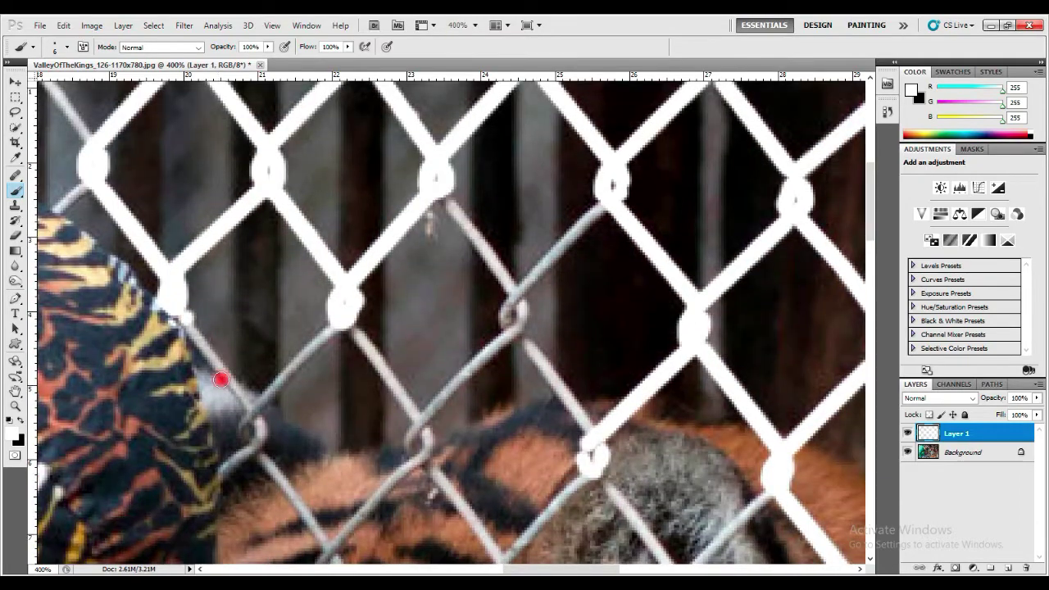
{"action": "left_click", "coordinate": [248, 408], "text": "shift"}
{"action": "left_click", "coordinate": [340, 323], "text": "shift"}
{"action": "left_click", "coordinate": [328, 558], "text": "shift"}
{"action": "left_click", "coordinate": [428, 420], "text": "shift"}
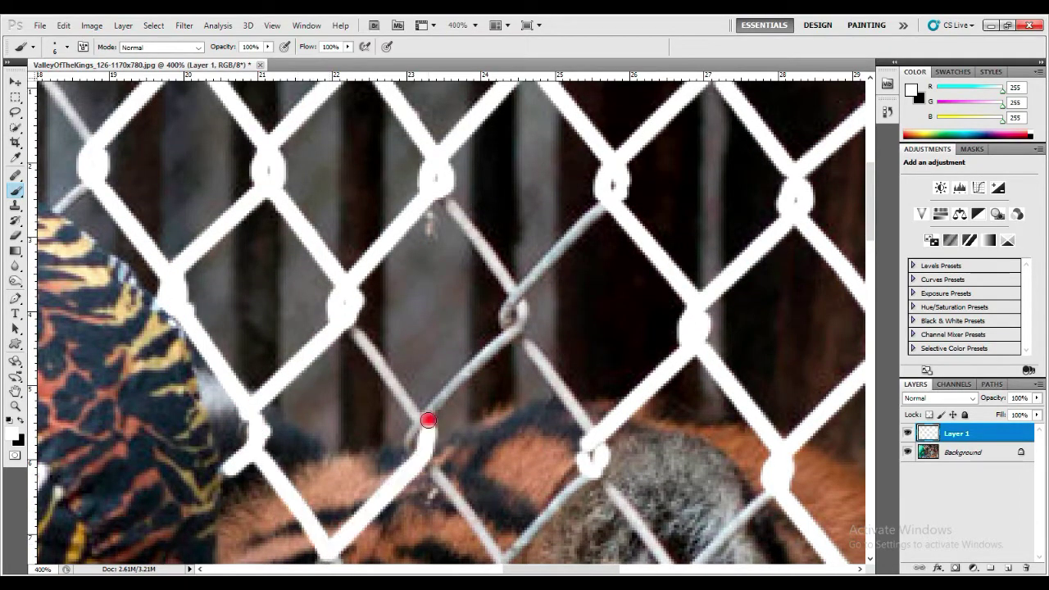
Trace the remaining unpainted fence wires over the boards just above the tiger's head in white
{"action": "left_click", "coordinate": [358, 334], "text": "shift"}
{"action": "left_click", "coordinate": [428, 412], "text": "shift"}
{"action": "left_click", "coordinate": [522, 302], "text": "shift"}
{"action": "left_click", "coordinate": [446, 201], "text": "shift"}
{"action": "left_click_drag", "start_coordinate": [508, 305], "coordinate": [506, 318]}
{"action": "left_click", "coordinate": [603, 206], "text": "shift"}
Paint the fence wires and links white across the tiger's forehead, between its ear and the bandana
{"action": "left_click_drag", "start_coordinate": [873, 196], "coordinate": [875, 222]}
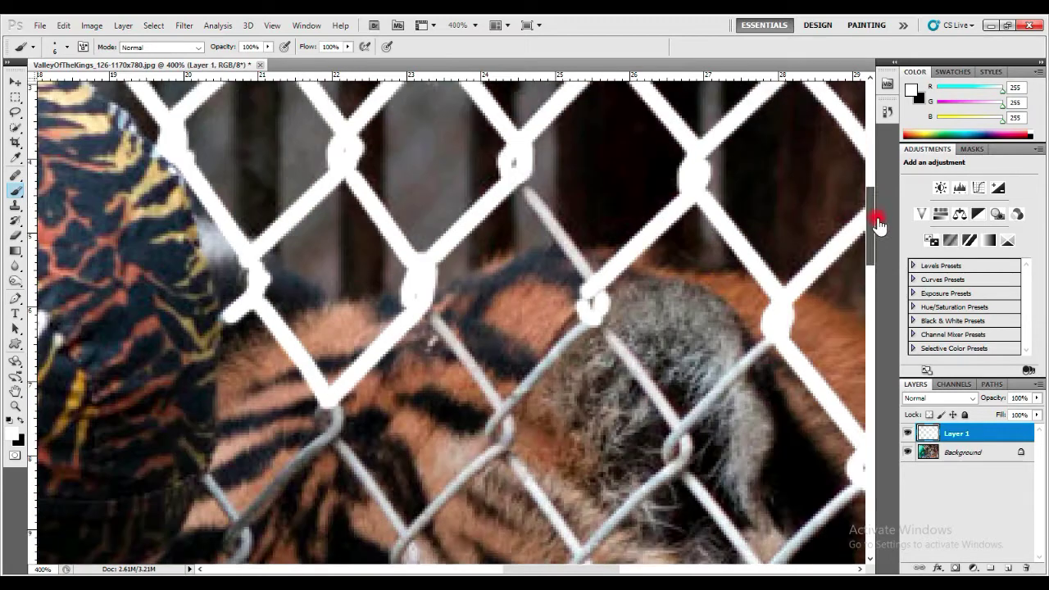
{"action": "left_click", "coordinate": [588, 274], "text": "shift"}
{"action": "left_click", "coordinate": [499, 428], "text": "shift"}
{"action": "left_click", "coordinate": [426, 315], "text": "shift"}
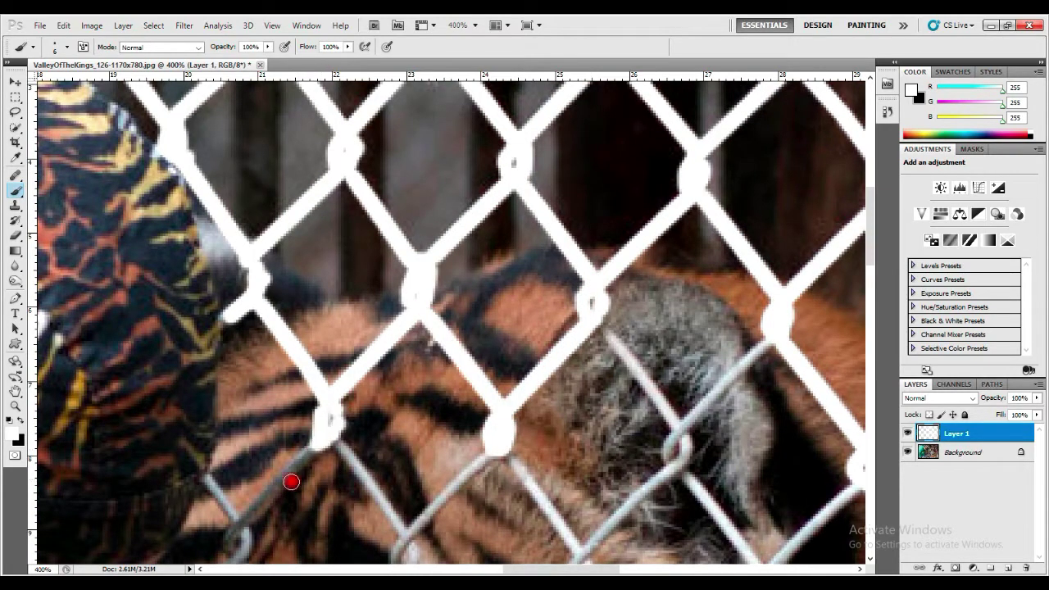
{"action": "left_click", "coordinate": [238, 521], "text": "shift"}
{"action": "left_click_drag", "start_coordinate": [243, 531], "coordinate": [238, 555]}
{"action": "left_click_drag", "start_coordinate": [208, 482], "coordinate": [238, 518]}
Cover the fence wires and links directly above the crown of the bandana with white strokes
{"action": "left_click_drag", "start_coordinate": [871, 246], "coordinate": [870, 200]}
{"action": "left_click_drag", "start_coordinate": [573, 568], "coordinate": [496, 569]}
{"action": "left_click_drag", "start_coordinate": [611, 337], "coordinate": [638, 316]}
{"action": "left_click", "coordinate": [569, 170], "text": "shift"}
{"action": "left_click_drag", "start_coordinate": [565, 163], "coordinate": [582, 160]}
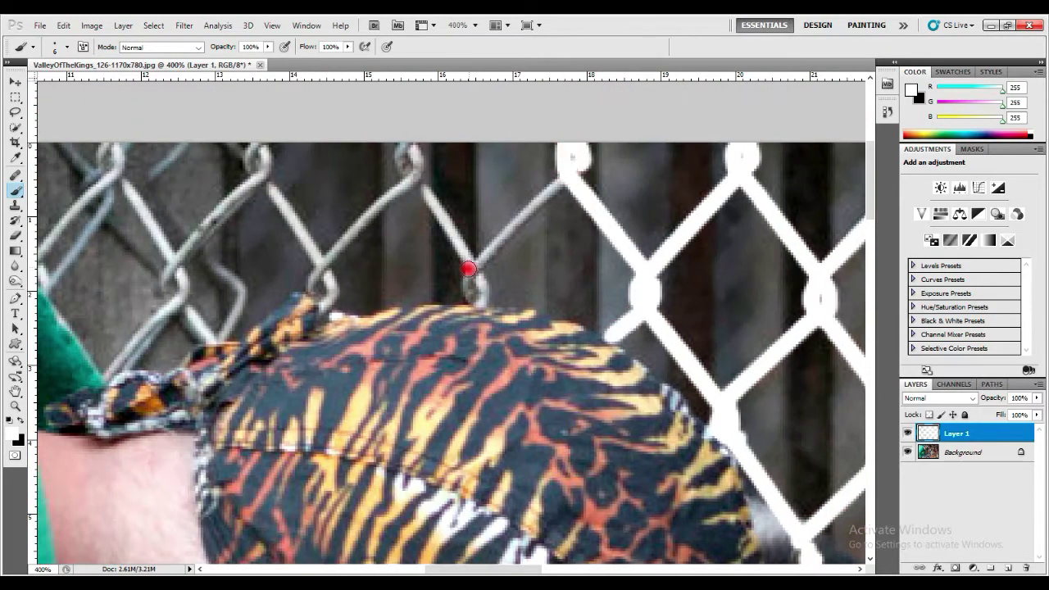
{"action": "left_click", "coordinate": [475, 264], "text": "shift"}
{"action": "left_click_drag", "start_coordinate": [472, 274], "coordinate": [481, 300]}
{"action": "left_click", "coordinate": [413, 176], "text": "shift"}
{"action": "left_click_drag", "start_coordinate": [408, 145], "coordinate": [413, 167]}
Trace the fence wires above the bandana's tie in white, including the bent wire beside it
{"action": "left_click", "coordinate": [324, 254], "text": "shift"}
{"action": "left_click_drag", "start_coordinate": [317, 278], "coordinate": [323, 262]}
{"action": "left_click", "coordinate": [264, 177], "text": "shift"}
{"action": "left_click_drag", "start_coordinate": [267, 164], "coordinate": [222, 146]}
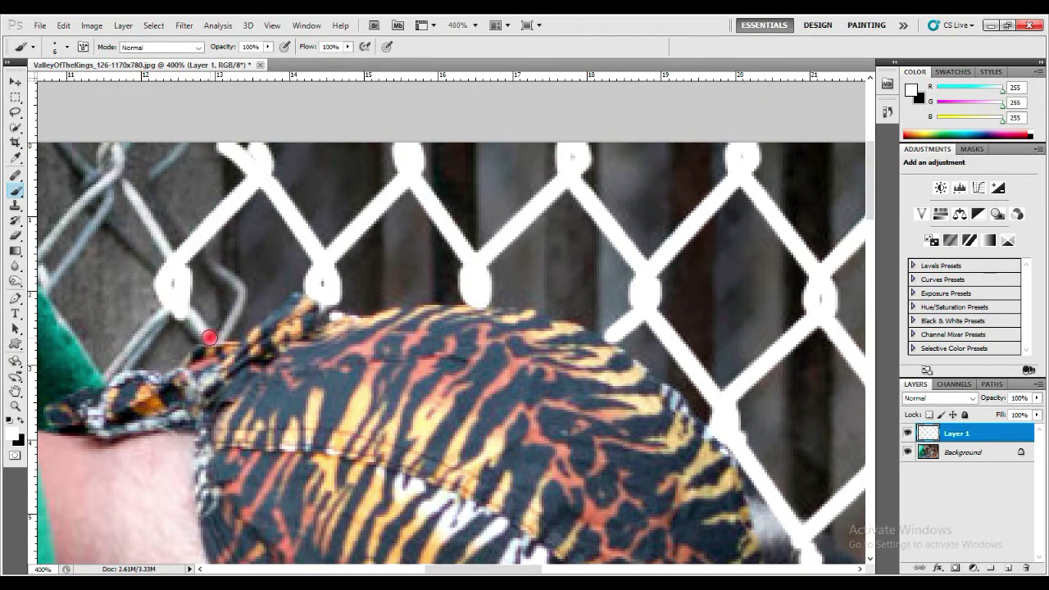
{"action": "left_click", "coordinate": [220, 340], "text": "shift"}
{"action": "left_click", "coordinate": [244, 289], "text": "shift"}
{"action": "left_click", "coordinate": [197, 251], "text": "shift"}
{"action": "left_click_drag", "start_coordinate": [169, 313], "coordinate": [111, 372]}
Paint the loose and crossing fence wires white between the green hood and the bandana's tie
{"action": "left_click_drag", "start_coordinate": [870, 181], "coordinate": [870, 172]}
{"action": "left_click_drag", "start_coordinate": [484, 569], "coordinate": [439, 569]}
{"action": "left_click_drag", "start_coordinate": [373, 346], "coordinate": [304, 242]}
{"action": "left_click_drag", "start_coordinate": [361, 313], "coordinate": [446, 200]}
{"action": "left_click_drag", "start_coordinate": [473, 232], "coordinate": [507, 199]}
{"action": "mouse_move", "coordinate": [375, 337]}
{"action": "left_mouse_down"}
{"action": "mouse_move", "coordinate": [435, 248]}
{"action": "mouse_move", "coordinate": [372, 201]}
{"action": "left_mouse_up"}
{"action": "mouse_move", "coordinate": [261, 262]}
{"action": "left_mouse_down"}
{"action": "mouse_move", "coordinate": [284, 211]}
{"action": "mouse_move", "coordinate": [282, 229]}
{"action": "left_mouse_up"}
{"action": "left_click_drag", "start_coordinate": [264, 202], "coordinate": [246, 261]}
{"action": "left_click_drag", "start_coordinate": [435, 568], "coordinate": [409, 568]}
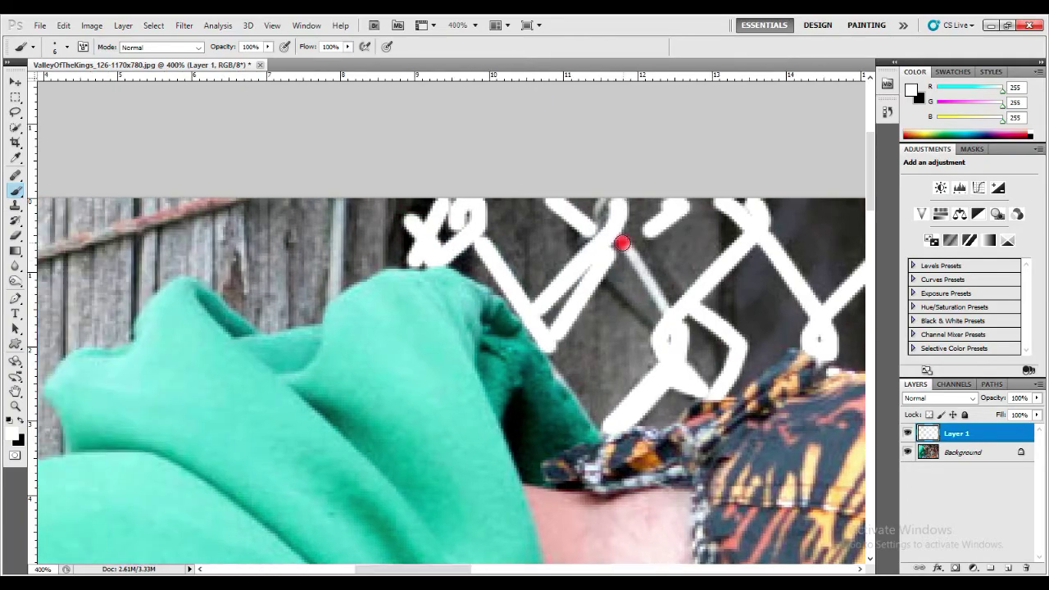
{"action": "left_click_drag", "start_coordinate": [622, 242], "coordinate": [670, 310]}
Paint the fence wires and links that cross the tiger's ear white
{"action": "left_click", "coordinate": [15, 407]}
{"action": "mouse_move", "coordinate": [312, 379]}
{"action": "left_mouse_down"}
{"action": "mouse_move", "coordinate": [122, 159]}
{"action": "mouse_move", "coordinate": [245, 164]}
{"action": "left_mouse_up"}
{"action": "left_click_drag", "start_coordinate": [412, 568], "coordinate": [459, 569]}
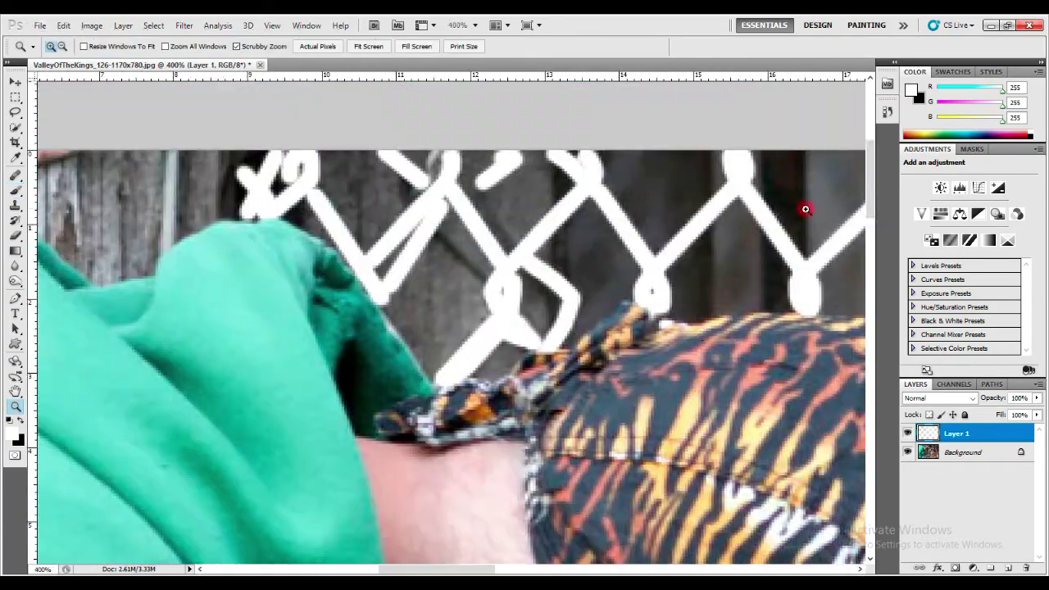
{"action": "left_click", "coordinate": [661, 377], "text": "alt"}
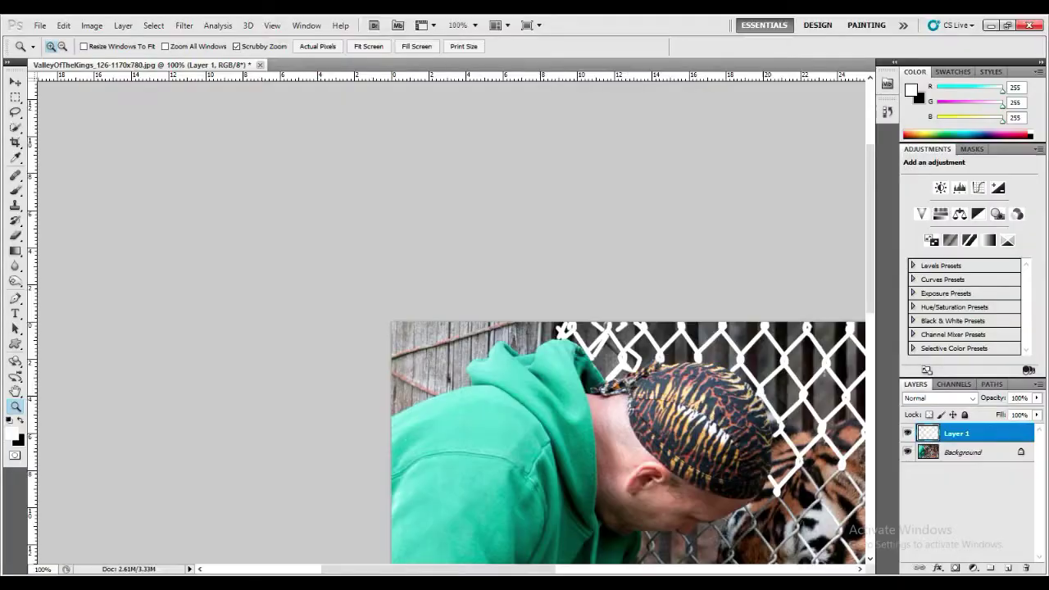
{"action": "left_click_drag", "start_coordinate": [688, 541], "coordinate": [344, 305]}
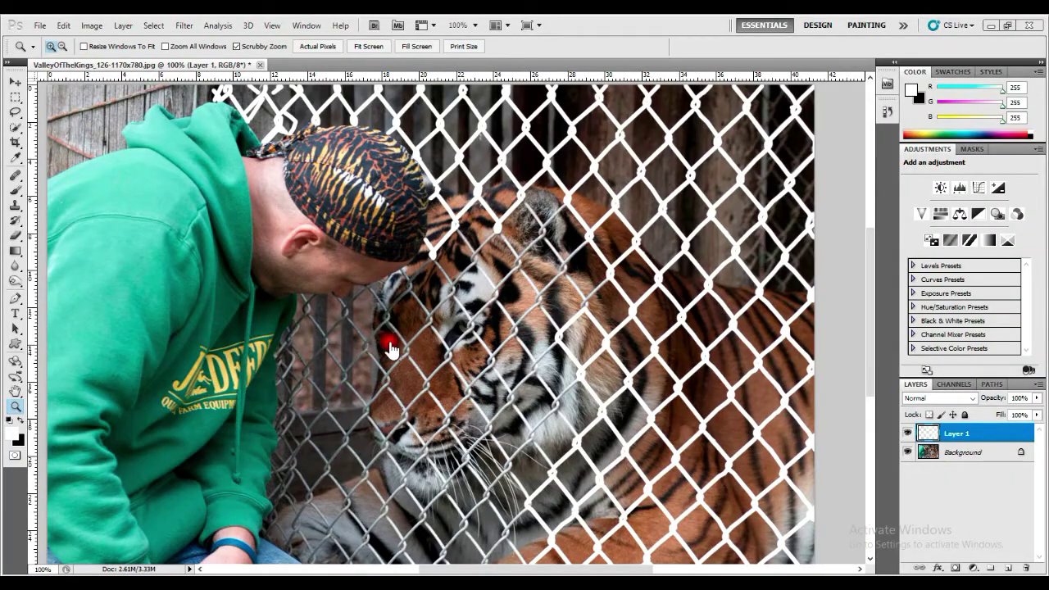
{"action": "left_click_drag", "start_coordinate": [870, 331], "coordinate": [870, 295]}
{"action": "left_click", "coordinate": [571, 273]}
{"action": "left_click", "coordinate": [572, 274]}
{"action": "left_click", "coordinate": [653, 331]}
{"action": "left_click", "coordinate": [653, 331]}
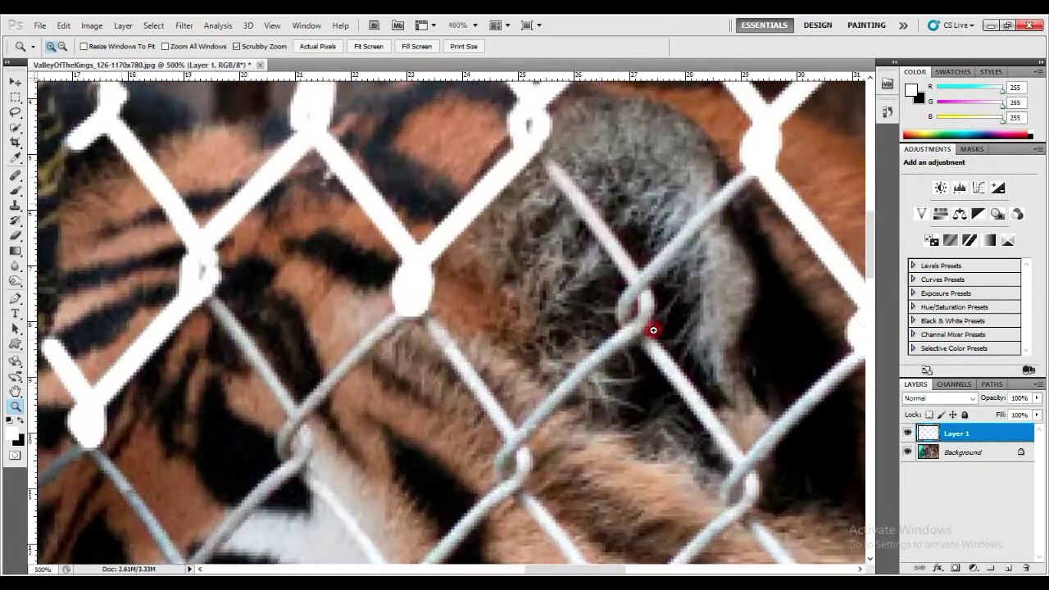
{"action": "left_click", "coordinate": [16, 197]}
{"action": "mouse_move", "coordinate": [689, 186]}
{"action": "left_mouse_down"}
{"action": "mouse_move", "coordinate": [569, 311]}
{"action": "mouse_move", "coordinate": [654, 442]}
{"action": "mouse_move", "coordinate": [787, 382]}
{"action": "left_mouse_up"}
Cover the fence wires and links over the fur just below and behind the tiger's ear with white strokes
{"action": "scroll", "coordinate": [737, 368], "scroll_direction": "down", "scroll_amount": 3}
{"action": "mouse_move", "coordinate": [672, 336]}
{"action": "left_mouse_down"}
{"action": "mouse_move", "coordinate": [817, 490]}
{"action": "mouse_move", "coordinate": [860, 440]}
{"action": "left_mouse_up"}
{"action": "scroll", "coordinate": [853, 443], "scroll_direction": "right", "scroll_amount": 2}
{"action": "left_click_drag", "start_coordinate": [736, 440], "coordinate": [779, 403]}
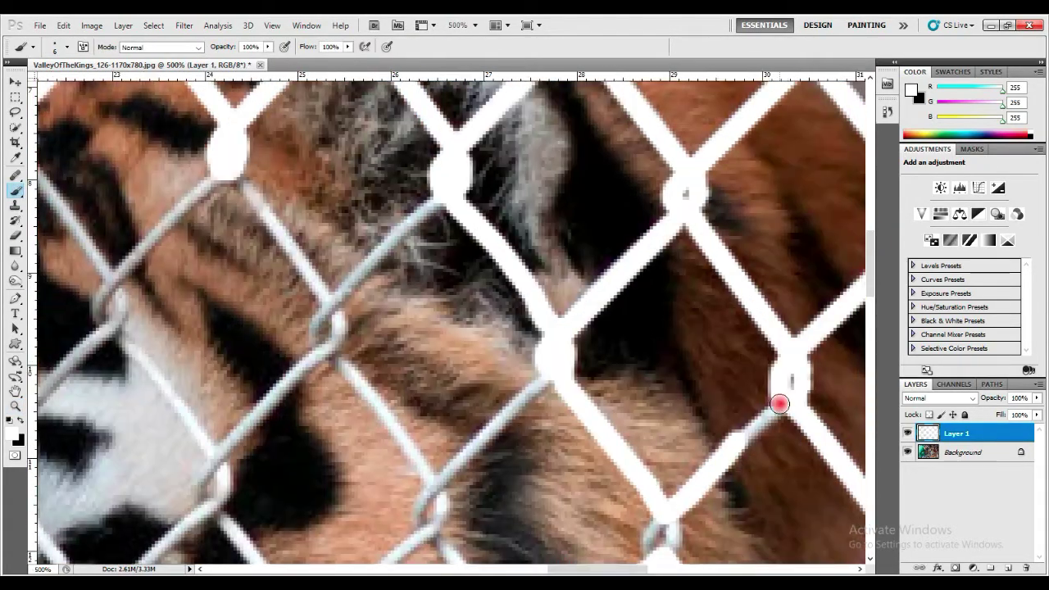
{"action": "scroll", "coordinate": [780, 402], "scroll_direction": "down", "scroll_amount": 4}
{"action": "mouse_move", "coordinate": [666, 375]}
{"action": "left_mouse_down"}
{"action": "mouse_move", "coordinate": [651, 405]}
{"action": "mouse_move", "coordinate": [679, 383]}
{"action": "left_mouse_up"}
Trace the fence wires and links down the striped side of the tiger's face in white, from below the ear to the cheek
{"action": "mouse_move", "coordinate": [530, 522]}
{"action": "left_mouse_down"}
{"action": "mouse_move", "coordinate": [461, 415]}
{"action": "mouse_move", "coordinate": [445, 326]}
{"action": "mouse_move", "coordinate": [543, 237]}
{"action": "left_mouse_up"}
{"action": "left_click_drag", "start_coordinate": [871, 290], "coordinate": [873, 306]}
{"action": "left_click_drag", "start_coordinate": [551, 405], "coordinate": [558, 433]}
{"action": "left_click_drag", "start_coordinate": [871, 321], "coordinate": [871, 344]}
{"action": "mouse_move", "coordinate": [535, 285]}
{"action": "left_mouse_down"}
{"action": "mouse_move", "coordinate": [405, 412]}
{"action": "mouse_move", "coordinate": [416, 426]}
{"action": "left_mouse_up"}
{"action": "mouse_move", "coordinate": [421, 379]}
{"action": "left_mouse_down"}
{"action": "mouse_move", "coordinate": [313, 243]}
{"action": "mouse_move", "coordinate": [425, 92]}
{"action": "left_mouse_up"}
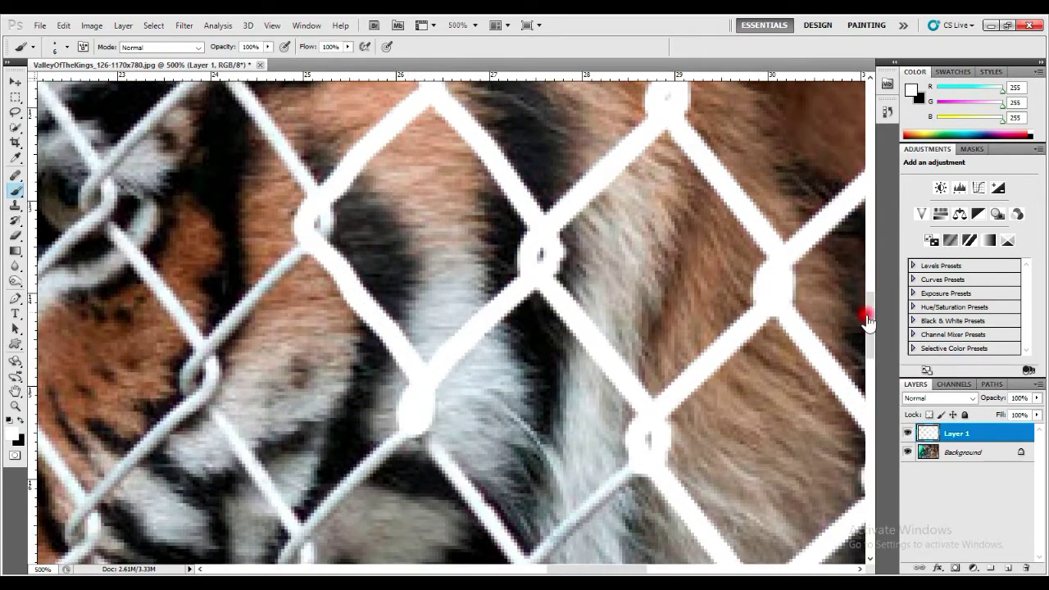
Paint the wires and links across the tiger's white cheek ruff and the stripes behind its eye white
{"action": "left_click_drag", "start_coordinate": [869, 312], "coordinate": [871, 328]}
{"action": "mouse_move", "coordinate": [643, 291]}
{"action": "left_mouse_down"}
{"action": "mouse_move", "coordinate": [513, 427]}
{"action": "mouse_move", "coordinate": [403, 262]}
{"action": "mouse_move", "coordinate": [300, 386]}
{"action": "mouse_move", "coordinate": [190, 218]}
{"action": "mouse_move", "coordinate": [283, 100]}
{"action": "left_mouse_up"}
{"action": "left_click_drag", "start_coordinate": [870, 343], "coordinate": [870, 324]}
{"action": "left_click_drag", "start_coordinate": [287, 232], "coordinate": [308, 206]}
{"action": "left_click_drag", "start_coordinate": [870, 328], "coordinate": [871, 305]}
{"action": "mouse_move", "coordinate": [309, 377]}
{"action": "left_mouse_down"}
{"action": "mouse_move", "coordinate": [330, 345]}
{"action": "mouse_move", "coordinate": [228, 186]}
{"action": "left_mouse_up"}
{"action": "left_click_drag", "start_coordinate": [870, 306], "coordinate": [870, 280]}
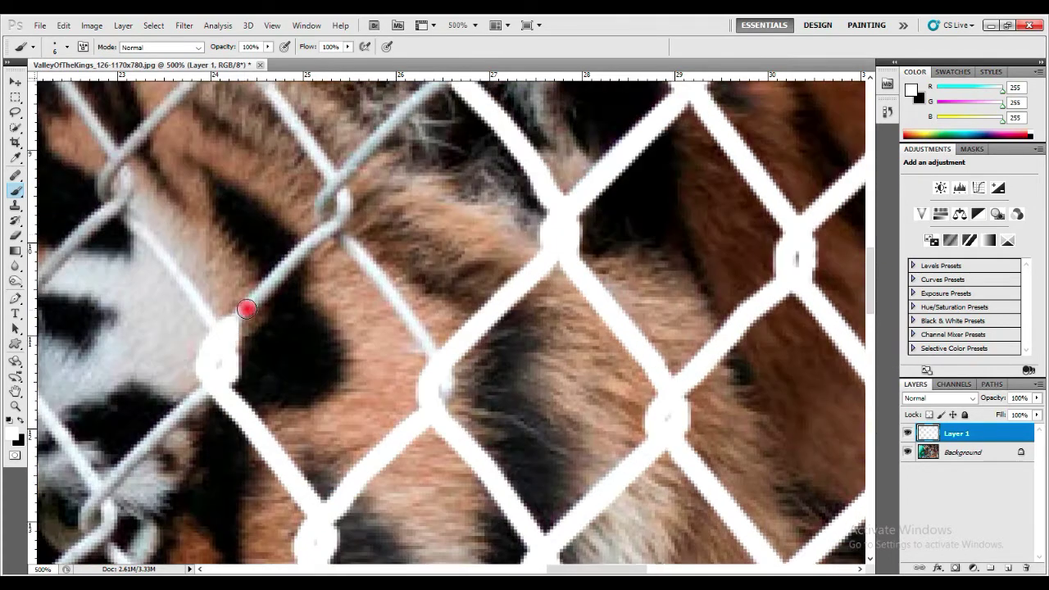
Cover the wires and links between the tiger's ear and the dark patch above its eye with white strokes
{"action": "mouse_move", "coordinate": [230, 324]}
{"action": "left_mouse_down"}
{"action": "mouse_move", "coordinate": [320, 217]}
{"action": "mouse_move", "coordinate": [447, 401]}
{"action": "left_mouse_up"}
{"action": "left_click_drag", "start_coordinate": [870, 300], "coordinate": [871, 273]}
{"action": "left_click_drag", "start_coordinate": [450, 275], "coordinate": [339, 376]}
{"action": "left_click_drag", "start_coordinate": [339, 375], "coordinate": [234, 250]}
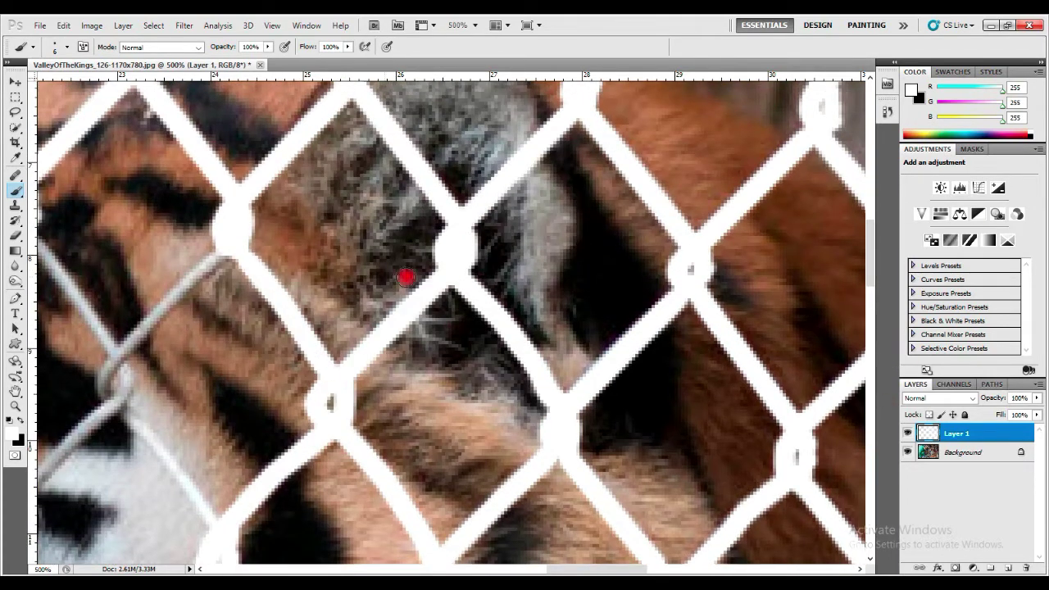
Trace the fence wires and links across the tiger's forehead in white, from the ear side to the bandana's edge
{"action": "left_click_drag", "start_coordinate": [597, 568], "coordinate": [562, 568]}
{"action": "left_click_drag", "start_coordinate": [387, 391], "coordinate": [504, 245]}
{"action": "left_click_drag", "start_coordinate": [394, 352], "coordinate": [303, 232]}
{"action": "left_click_drag", "start_coordinate": [405, 396], "coordinate": [395, 409]}
{"action": "mouse_move", "coordinate": [295, 508]}
{"action": "left_mouse_down"}
{"action": "mouse_move", "coordinate": [405, 415]}
{"action": "mouse_move", "coordinate": [494, 523]}
{"action": "left_mouse_up"}
{"action": "left_click_drag", "start_coordinate": [601, 568], "coordinate": [573, 568]}
{"action": "left_click_drag", "start_coordinate": [414, 392], "coordinate": [508, 514]}
{"action": "mouse_move", "coordinate": [413, 380]}
{"action": "left_mouse_down"}
{"action": "mouse_move", "coordinate": [297, 537]}
{"action": "mouse_move", "coordinate": [247, 436]}
{"action": "left_mouse_up"}
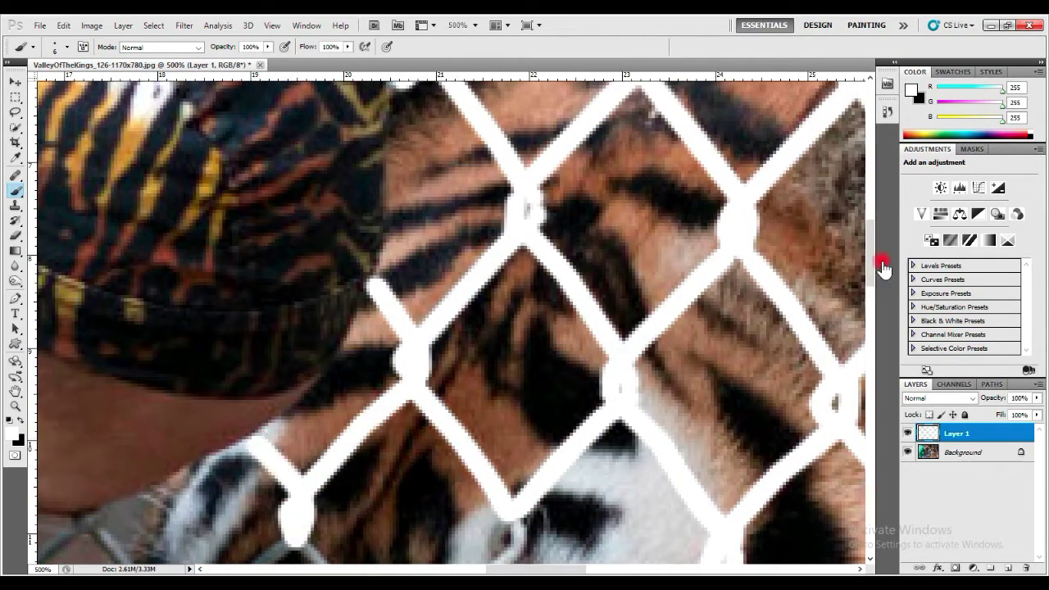
Paint the fence wires and links across the brow and around the tiger's near eye white
{"action": "left_click_drag", "start_coordinate": [871, 264], "coordinate": [871, 294]}
{"action": "mouse_move", "coordinate": [283, 320]}
{"action": "left_mouse_down"}
{"action": "mouse_move", "coordinate": [370, 423]}
{"action": "mouse_move", "coordinate": [517, 328]}
{"action": "mouse_move", "coordinate": [570, 429]}
{"action": "mouse_move", "coordinate": [697, 386]}
{"action": "left_mouse_up"}
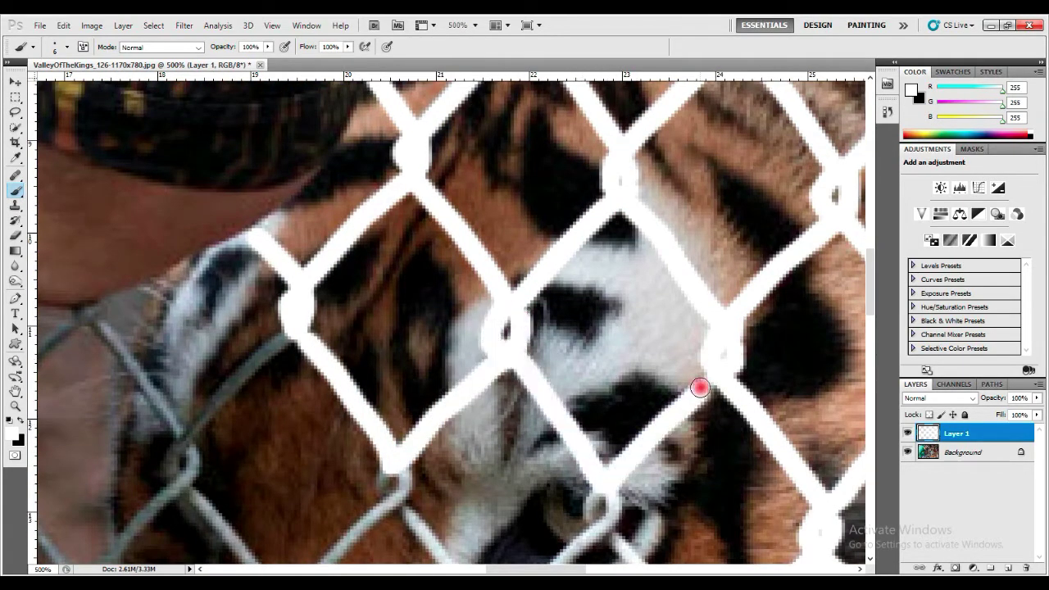
{"action": "scroll", "coordinate": [639, 394], "scroll_direction": "down", "scroll_amount": 3}
{"action": "mouse_move", "coordinate": [563, 410]}
{"action": "left_mouse_down"}
{"action": "mouse_move", "coordinate": [497, 510]}
{"action": "mouse_move", "coordinate": [382, 325]}
{"action": "mouse_move", "coordinate": [400, 347]}
{"action": "left_mouse_up"}
{"action": "left_click_drag", "start_coordinate": [602, 354], "coordinate": [707, 521]}
Cover the wires and links directly below the tiger's near eye with white strokes
{"action": "left_click_drag", "start_coordinate": [870, 303], "coordinate": [871, 332]}
{"action": "mouse_move", "coordinate": [701, 362]}
{"action": "left_mouse_down"}
{"action": "mouse_move", "coordinate": [579, 500]}
{"action": "mouse_move", "coordinate": [590, 517]}
{"action": "left_mouse_up"}
{"action": "left_click_drag", "start_coordinate": [588, 459], "coordinate": [492, 341]}
{"action": "left_click_drag", "start_coordinate": [379, 482], "coordinate": [482, 344]}
{"action": "left_click_drag", "start_coordinate": [387, 482], "coordinate": [390, 450]}
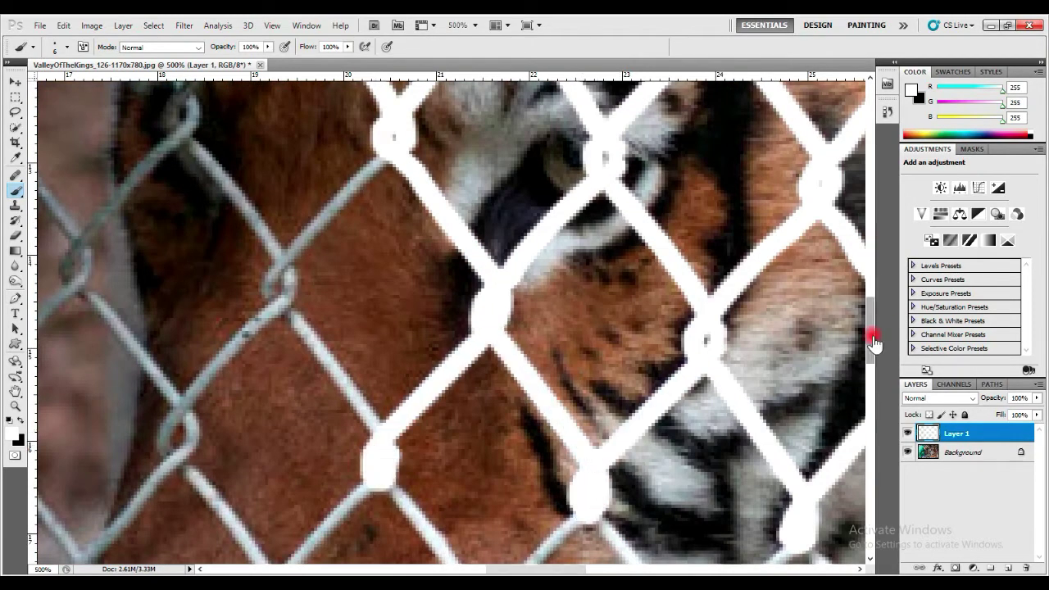
Trace the fence wires and links across the bridge of the tiger's nose and around its far eye in white
{"action": "left_click_drag", "start_coordinate": [873, 339], "coordinate": [873, 335]}
{"action": "mouse_move", "coordinate": [380, 457]}
{"action": "left_mouse_down"}
{"action": "mouse_move", "coordinate": [270, 326]}
{"action": "mouse_move", "coordinate": [390, 188]}
{"action": "left_mouse_up"}
{"action": "mouse_move", "coordinate": [283, 326]}
{"action": "left_mouse_down"}
{"action": "mouse_move", "coordinate": [188, 116]}
{"action": "mouse_move", "coordinate": [191, 156]}
{"action": "left_mouse_up"}
{"action": "left_click_drag", "start_coordinate": [175, 169], "coordinate": [125, 219]}
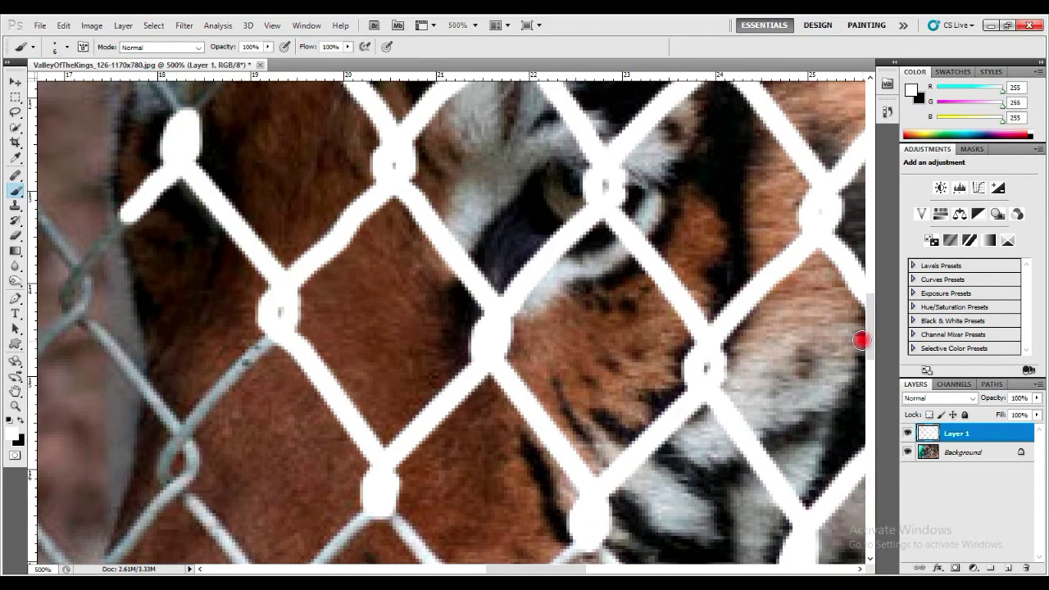
{"action": "left_click_drag", "start_coordinate": [870, 339], "coordinate": [870, 294]}
{"action": "left_click_drag", "start_coordinate": [187, 418], "coordinate": [87, 300]}
{"action": "left_click_drag", "start_coordinate": [192, 421], "coordinate": [295, 323]}
Paint the remaining wires and links across the striped lower cheek of the tiger white
{"action": "left_click_drag", "start_coordinate": [871, 283], "coordinate": [871, 373]}
{"action": "left_click_drag", "start_coordinate": [499, 571], "coordinate": [542, 573]}
{"action": "left_click_drag", "start_coordinate": [847, 427], "coordinate": [744, 294]}
{"action": "mouse_move", "coordinate": [721, 287]}
{"action": "left_mouse_down"}
{"action": "mouse_move", "coordinate": [634, 377]}
{"action": "mouse_move", "coordinate": [616, 445]}
{"action": "left_mouse_up"}
{"action": "mouse_move", "coordinate": [610, 398]}
{"action": "left_mouse_down"}
{"action": "mouse_move", "coordinate": [506, 264]}
{"action": "mouse_move", "coordinate": [391, 403]}
{"action": "left_mouse_up"}
Cover the fence wires and tangled links between the green hoodie and the tiger's face with white strokes
{"action": "left_click", "coordinate": [16, 406]}
{"action": "left_click", "coordinate": [427, 323], "text": "alt"}
{"action": "left_click", "coordinate": [366, 362]}
{"action": "left_click", "coordinate": [366, 363]}
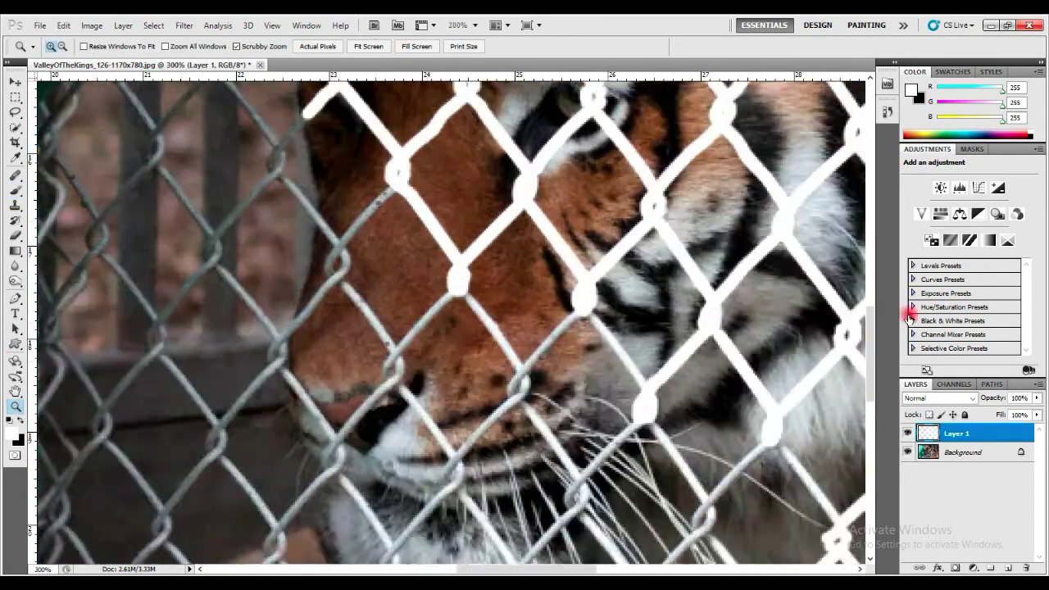
{"action": "left_click_drag", "start_coordinate": [872, 316], "coordinate": [872, 277]}
{"action": "left_click_drag", "start_coordinate": [518, 570], "coordinate": [484, 570]}
{"action": "left_click", "coordinate": [389, 263]}
{"action": "left_click", "coordinate": [16, 190]}
{"action": "mouse_move", "coordinate": [497, 172]}
{"action": "left_mouse_down"}
{"action": "mouse_move", "coordinate": [415, 228]}
{"action": "mouse_move", "coordinate": [320, 372]}
{"action": "mouse_move", "coordinate": [267, 274]}
{"action": "mouse_move", "coordinate": [248, 199]}
{"action": "mouse_move", "coordinate": [182, 370]}
{"action": "mouse_move", "coordinate": [206, 350]}
{"action": "mouse_move", "coordinate": [205, 431]}
{"action": "mouse_move", "coordinate": [140, 504]}
{"action": "mouse_move", "coordinate": [193, 447]}
{"action": "left_mouse_up"}
{"action": "mouse_move", "coordinate": [259, 482]}
{"action": "left_mouse_down"}
{"action": "mouse_move", "coordinate": [399, 499]}
{"action": "mouse_move", "coordinate": [424, 284]}
{"action": "mouse_move", "coordinate": [552, 326]}
{"action": "left_mouse_up"}
Trace the wires and links across the tiger's muzzle and nose and the dark planks in front of it in white
{"action": "left_click_drag", "start_coordinate": [871, 296], "coordinate": [871, 343]}
{"action": "left_click_drag", "start_coordinate": [506, 156], "coordinate": [582, 275]}
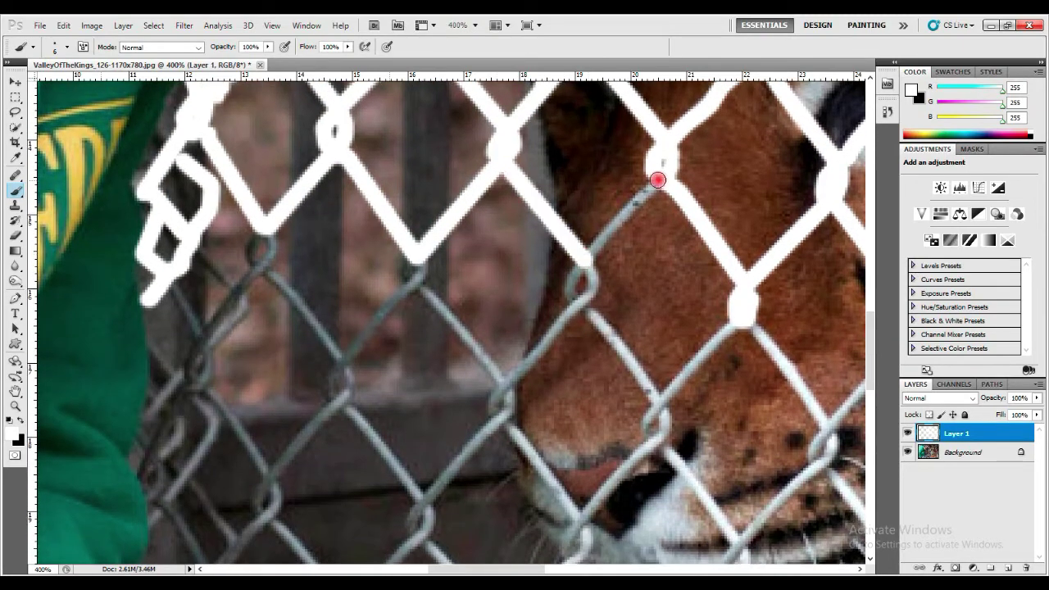
{"action": "left_click_drag", "start_coordinate": [658, 178], "coordinate": [594, 310]}
{"action": "mouse_move", "coordinate": [629, 358]}
{"action": "left_mouse_down"}
{"action": "mouse_move", "coordinate": [750, 320]}
{"action": "mouse_move", "coordinate": [824, 422]}
{"action": "left_mouse_up"}
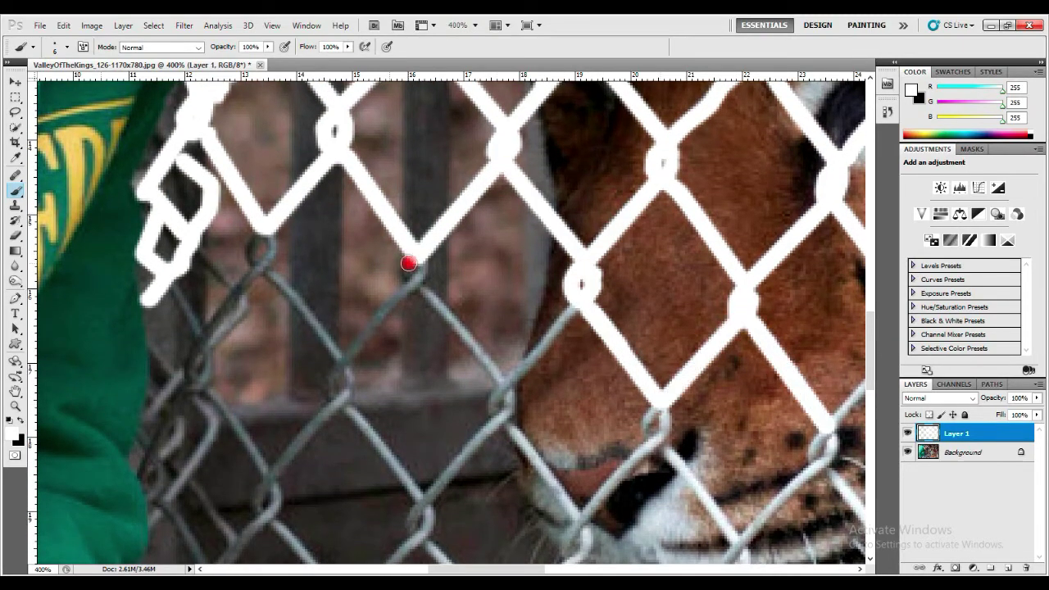
{"action": "mouse_move", "coordinate": [410, 262]}
{"action": "left_mouse_down"}
{"action": "mouse_move", "coordinate": [487, 363]}
{"action": "mouse_move", "coordinate": [569, 307]}
{"action": "left_mouse_up"}
{"action": "mouse_move", "coordinate": [409, 283]}
{"action": "left_mouse_down"}
{"action": "mouse_move", "coordinate": [295, 276]}
{"action": "mouse_move", "coordinate": [194, 351]}
{"action": "mouse_move", "coordinate": [185, 297]}
{"action": "mouse_move", "coordinate": [166, 392]}
{"action": "mouse_move", "coordinate": [211, 429]}
{"action": "mouse_move", "coordinate": [145, 475]}
{"action": "mouse_move", "coordinate": [263, 497]}
{"action": "mouse_move", "coordinate": [340, 389]}
{"action": "left_mouse_up"}
{"action": "mouse_move", "coordinate": [375, 442]}
{"action": "left_mouse_down"}
{"action": "mouse_move", "coordinate": [506, 423]}
{"action": "mouse_move", "coordinate": [663, 435]}
{"action": "mouse_move", "coordinate": [735, 546]}
{"action": "mouse_move", "coordinate": [812, 450]}
{"action": "left_mouse_up"}
Paint the fence wires and links beside the tiger's mouth and across its whiskers white
{"action": "scroll", "coordinate": [444, 523], "scroll_direction": "down", "scroll_amount": 4}
{"action": "scroll", "coordinate": [598, 519], "scroll_direction": "right", "scroll_amount": 5}
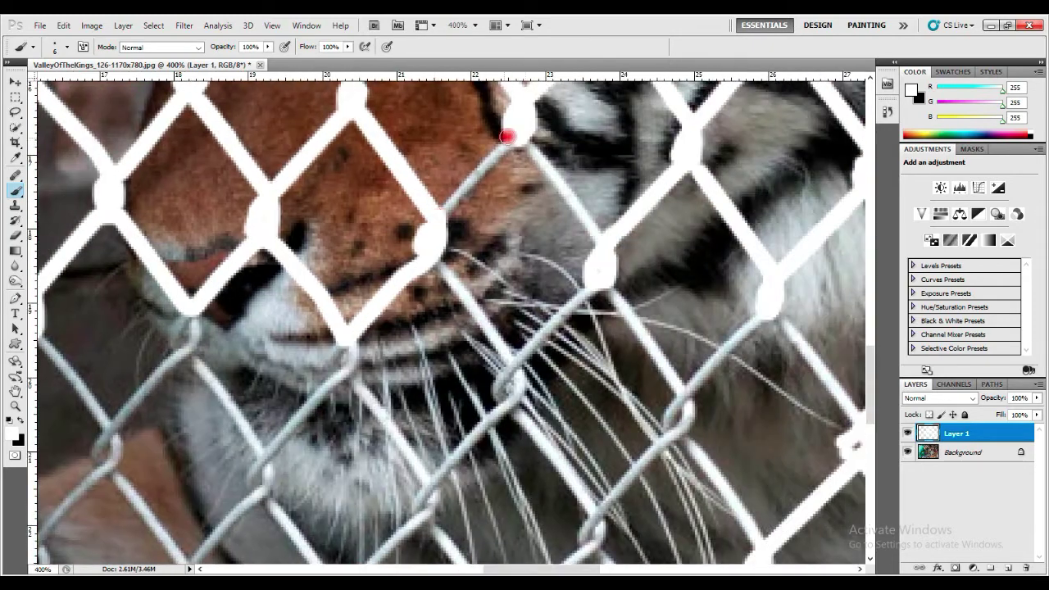
{"action": "left_click_drag", "start_coordinate": [505, 136], "coordinate": [437, 215]}
{"action": "left_click_drag", "start_coordinate": [513, 137], "coordinate": [607, 249]}
{"action": "mouse_move", "coordinate": [601, 285]}
{"action": "left_mouse_down"}
{"action": "mouse_move", "coordinate": [500, 377]}
{"action": "mouse_move", "coordinate": [436, 256]}
{"action": "mouse_move", "coordinate": [687, 396]}
{"action": "left_mouse_up"}
{"action": "left_click_drag", "start_coordinate": [687, 396], "coordinate": [769, 312]}
{"action": "left_click_drag", "start_coordinate": [779, 316], "coordinate": [833, 386]}
Cover the wires and links over the tiger's chest below the whiskers with white strokes
{"action": "scroll", "coordinate": [833, 386], "scroll_direction": "down", "scroll_amount": 4}
{"action": "mouse_move", "coordinate": [671, 205]}
{"action": "left_mouse_down"}
{"action": "mouse_move", "coordinate": [695, 177]}
{"action": "mouse_move", "coordinate": [693, 405]}
{"action": "mouse_move", "coordinate": [585, 298]}
{"action": "mouse_move", "coordinate": [514, 176]}
{"action": "left_mouse_up"}
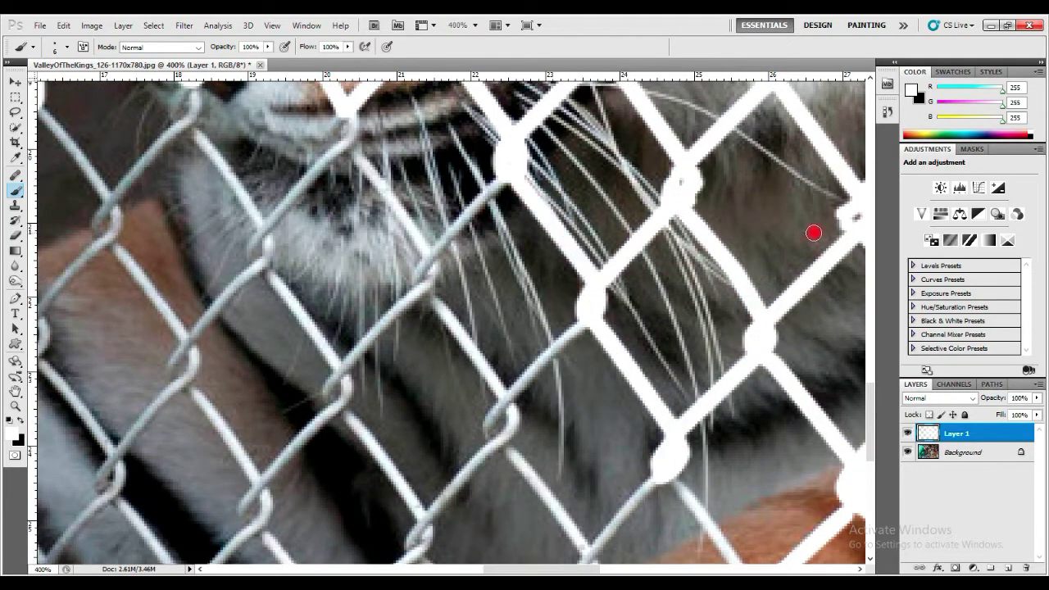
{"action": "scroll", "coordinate": [814, 232], "scroll_direction": "down", "scroll_amount": 4}
{"action": "mouse_move", "coordinate": [713, 440]}
{"action": "left_mouse_down"}
{"action": "mouse_move", "coordinate": [754, 403]}
{"action": "mouse_move", "coordinate": [583, 331]}
{"action": "mouse_move", "coordinate": [583, 358]}
{"action": "mouse_move", "coordinate": [414, 323]}
{"action": "mouse_move", "coordinate": [484, 204]}
{"action": "mouse_move", "coordinate": [583, 328]}
{"action": "left_mouse_up"}
{"action": "scroll", "coordinate": [859, 377], "scroll_direction": "up", "scroll_amount": 4}
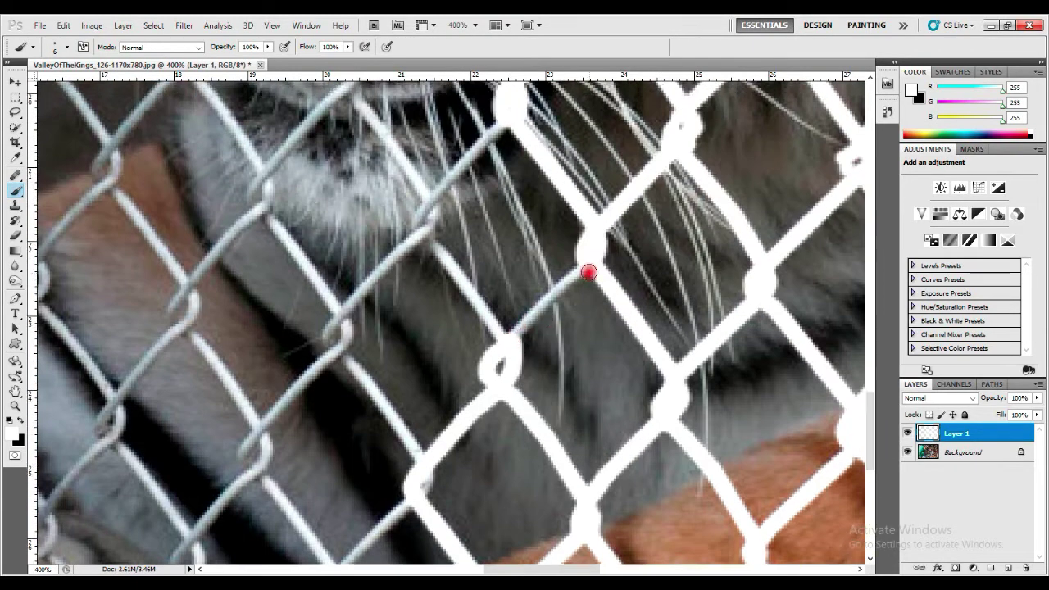
{"action": "left_click_drag", "start_coordinate": [588, 272], "coordinate": [496, 361]}
{"action": "left_click_drag", "start_coordinate": [496, 361], "coordinate": [418, 218]}
{"action": "left_click_drag", "start_coordinate": [418, 217], "coordinate": [508, 115]}
Trace the fence wires and links across the tiger's chin and the dark area below its nose in white
{"action": "scroll", "coordinate": [858, 458], "scroll_direction": "up", "scroll_amount": 4}
{"action": "mouse_move", "coordinate": [419, 358]}
{"action": "left_mouse_down"}
{"action": "mouse_move", "coordinate": [347, 227]}
{"action": "mouse_move", "coordinate": [279, 309]}
{"action": "mouse_move", "coordinate": [204, 225]}
{"action": "mouse_move", "coordinate": [134, 260]}
{"action": "mouse_move", "coordinate": [107, 318]}
{"action": "left_mouse_up"}
{"action": "left_click_drag", "start_coordinate": [492, 569], "coordinate": [457, 569]}
{"action": "mouse_move", "coordinate": [358, 283]}
{"action": "left_mouse_down"}
{"action": "mouse_move", "coordinate": [281, 189]}
{"action": "mouse_move", "coordinate": [206, 286]}
{"action": "left_mouse_up"}
{"action": "left_click_drag", "start_coordinate": [130, 162], "coordinate": [207, 260]}
{"action": "mouse_move", "coordinate": [123, 168]}
{"action": "left_mouse_down"}
{"action": "mouse_move", "coordinate": [80, 239]}
{"action": "mouse_move", "coordinate": [65, 208]}
{"action": "left_mouse_up"}
Paint the wires and links from the hoodie's edge across the tiger's forelegs to the photo's bottom edge white
{"action": "left_click_drag", "start_coordinate": [491, 569], "coordinate": [464, 569]}
{"action": "left_click_drag", "start_coordinate": [241, 166], "coordinate": [265, 213]}
{"action": "left_click_drag", "start_coordinate": [245, 128], "coordinate": [284, 186]}
{"action": "mouse_move", "coordinate": [248, 250]}
{"action": "left_mouse_down"}
{"action": "mouse_move", "coordinate": [192, 290]}
{"action": "mouse_move", "coordinate": [409, 304]}
{"action": "mouse_move", "coordinate": [694, 356]}
{"action": "mouse_move", "coordinate": [862, 368]}
{"action": "mouse_move", "coordinate": [786, 422]}
{"action": "left_mouse_up"}
{"action": "scroll", "coordinate": [786, 421], "scroll_direction": "down", "scroll_amount": 5}
{"action": "left_click_drag", "start_coordinate": [529, 404], "coordinate": [443, 287]}
{"action": "mouse_move", "coordinate": [443, 287]}
{"action": "left_mouse_down"}
{"action": "mouse_move", "coordinate": [538, 175]}
{"action": "mouse_move", "coordinate": [621, 336]}
{"action": "mouse_move", "coordinate": [538, 410]}
{"action": "left_mouse_up"}
{"action": "left_click_drag", "start_coordinate": [538, 410], "coordinate": [526, 453]}
{"action": "left_click_drag", "start_coordinate": [538, 460], "coordinate": [567, 490]}
{"action": "mouse_move", "coordinate": [423, 456]}
{"action": "left_mouse_down"}
{"action": "mouse_move", "coordinate": [468, 297]}
{"action": "mouse_move", "coordinate": [385, 164]}
{"action": "mouse_move", "coordinate": [321, 292]}
{"action": "mouse_move", "coordinate": [351, 456]}
{"action": "mouse_move", "coordinate": [178, 454]}
{"action": "mouse_move", "coordinate": [87, 328]}
{"action": "mouse_move", "coordinate": [247, 385]}
{"action": "mouse_move", "coordinate": [305, 284]}
{"action": "left_mouse_up"}
Cover the last unpainted wires and tangled links beside the hoodie's sleeve with white strokes
{"action": "left_click_drag", "start_coordinate": [870, 447], "coordinate": [870, 435]}
{"action": "left_click_drag", "start_coordinate": [525, 569], "coordinate": [485, 569]}
{"action": "mouse_move", "coordinate": [593, 300]}
{"action": "left_mouse_down"}
{"action": "mouse_move", "coordinate": [452, 283]}
{"action": "mouse_move", "coordinate": [378, 151]}
{"action": "mouse_move", "coordinate": [281, 369]}
{"action": "mouse_move", "coordinate": [224, 270]}
{"action": "mouse_move", "coordinate": [296, 102]}
{"action": "mouse_move", "coordinate": [304, 192]}
{"action": "mouse_move", "coordinate": [350, 196]}
{"action": "mouse_move", "coordinate": [375, 382]}
{"action": "mouse_move", "coordinate": [393, 434]}
{"action": "left_mouse_up"}
{"action": "left_click_drag", "start_coordinate": [870, 426], "coordinate": [869, 393]}
{"action": "left_click_drag", "start_coordinate": [314, 433], "coordinate": [304, 451]}
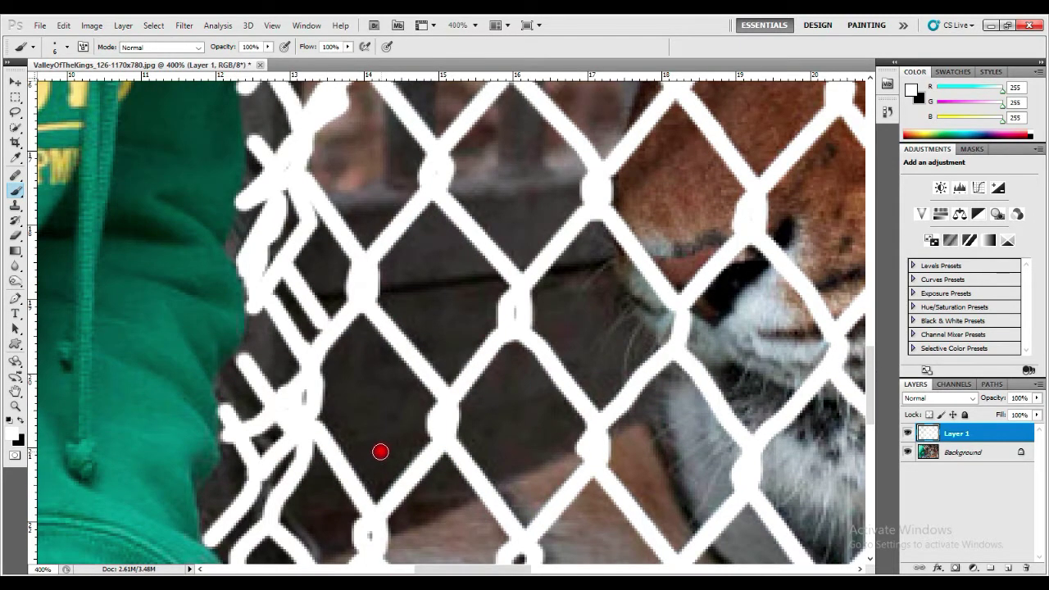
Load the painted fence on Layer 1 as a selection, then hide that layer and make Background active
{"action": "left_click", "coordinate": [12, 408]}
{"action": "left_click", "coordinate": [488, 367], "text": "alt"}
{"action": "left_click", "coordinate": [496, 366], "text": "alt"}
{"action": "left_click", "coordinate": [496, 367], "text": "alt"}
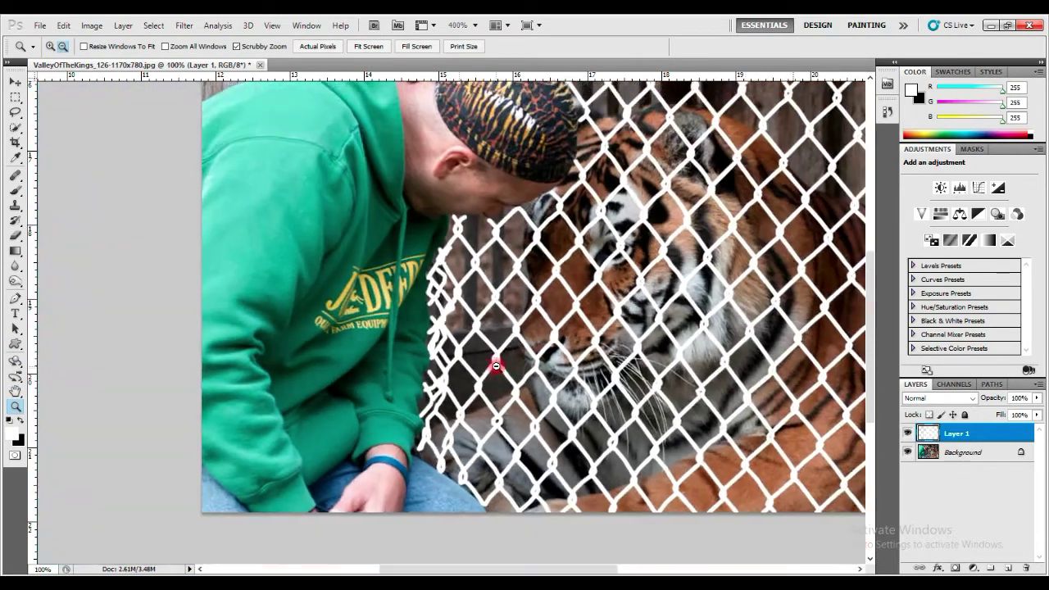
{"action": "left_click", "coordinate": [495, 366], "text": "alt"}
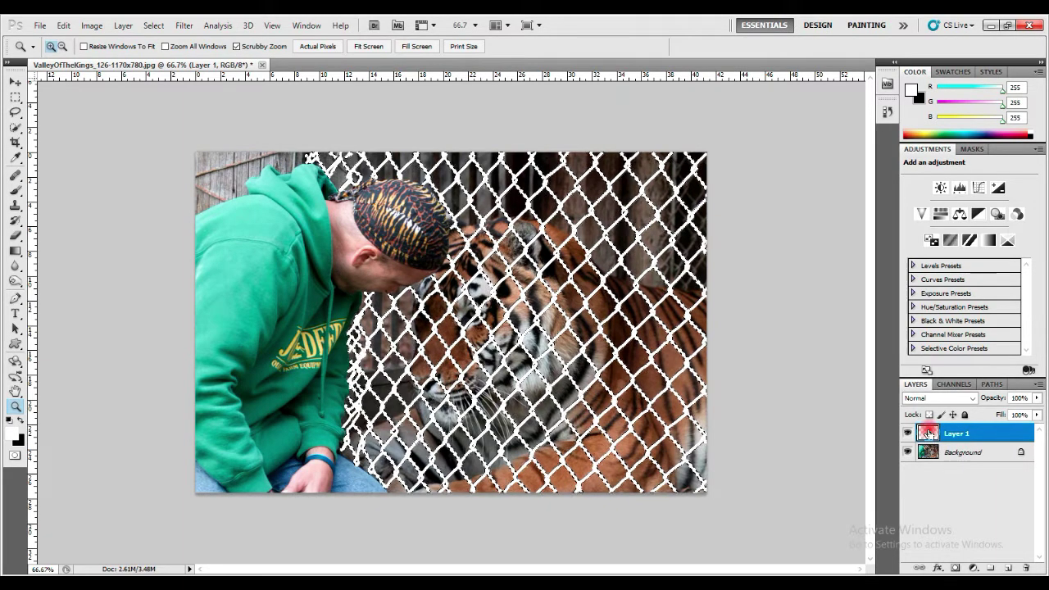
{"action": "left_click", "coordinate": [929, 456]}
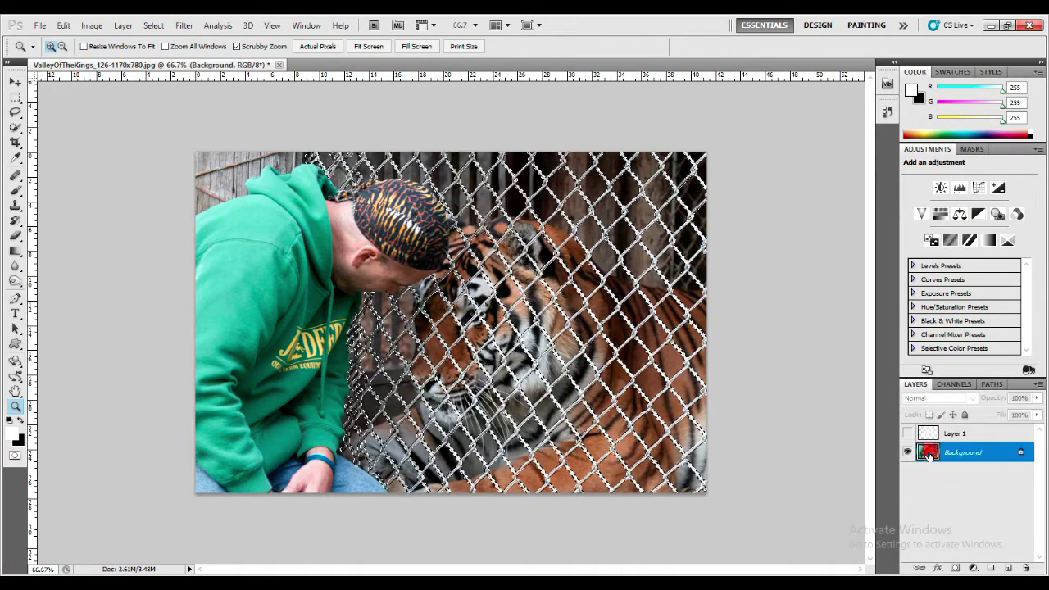
Fill the fence selection with Content-Aware contents in Normal mode at 100% opacity, and deselect it
{"action": "left_click", "coordinate": [65, 25]}
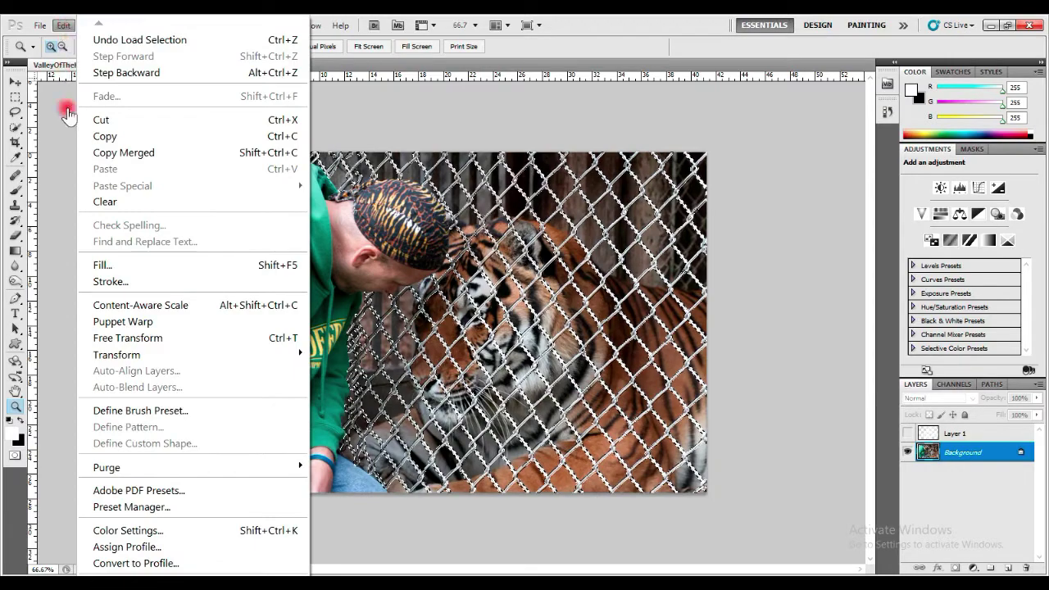
{"action": "left_click", "coordinate": [107, 266]}
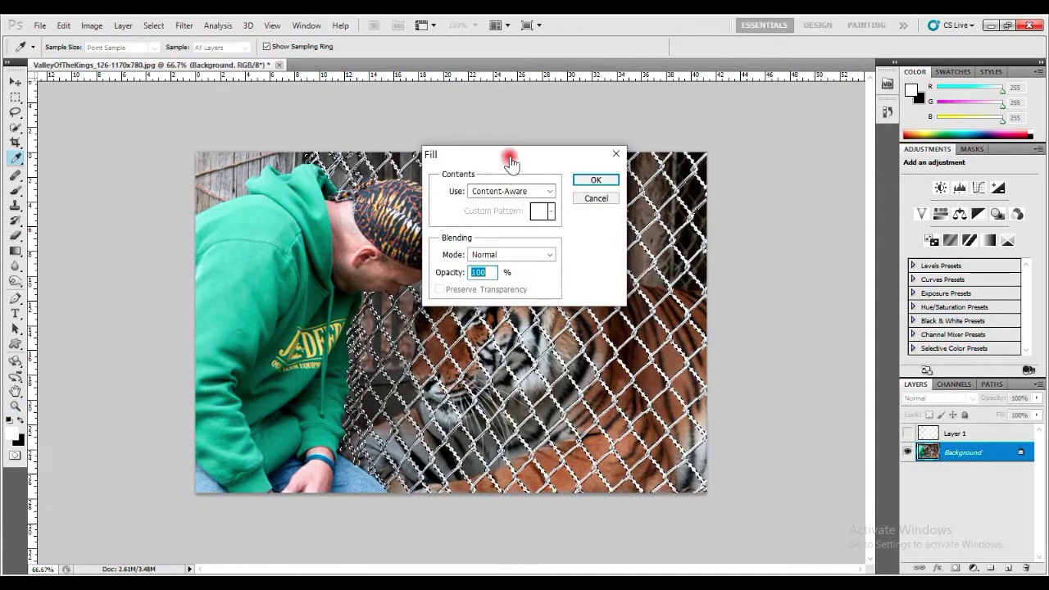
{"action": "left_click_drag", "start_coordinate": [572, 179], "coordinate": [759, 165]}
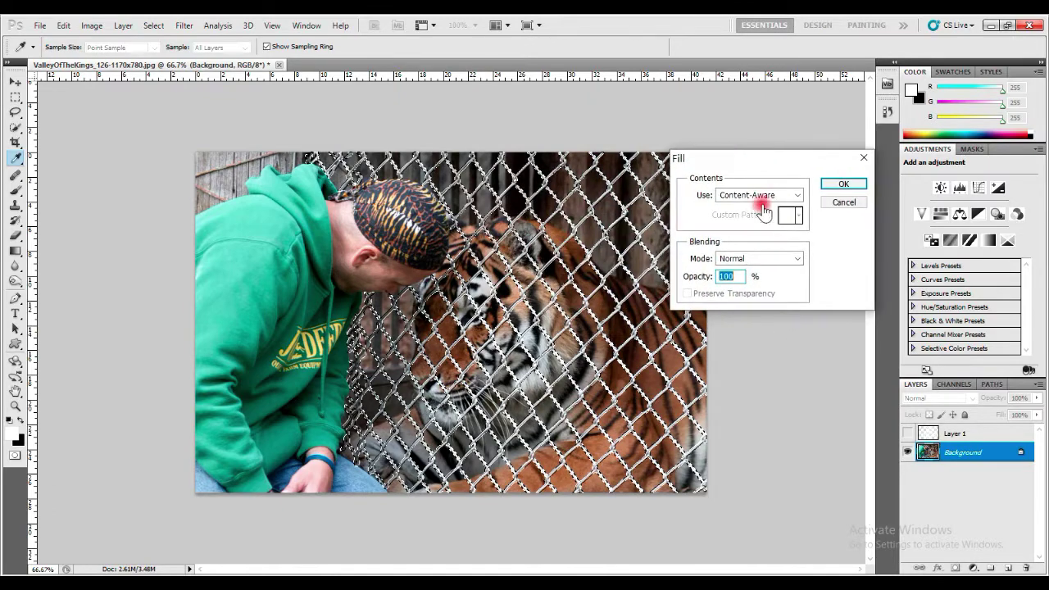
{"action": "left_click", "coordinate": [795, 195]}
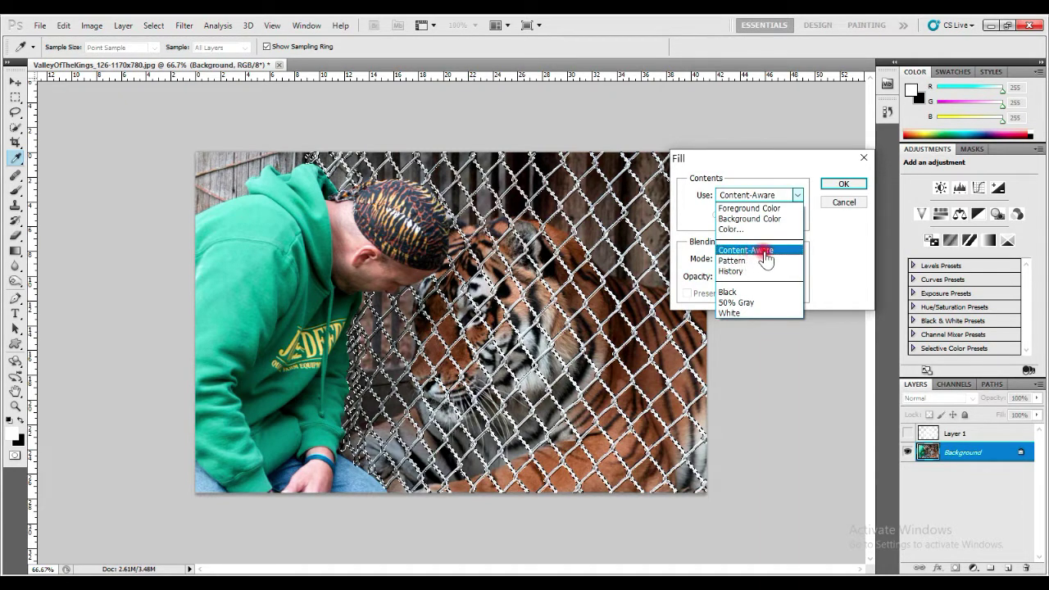
{"action": "left_click", "coordinate": [843, 185]}
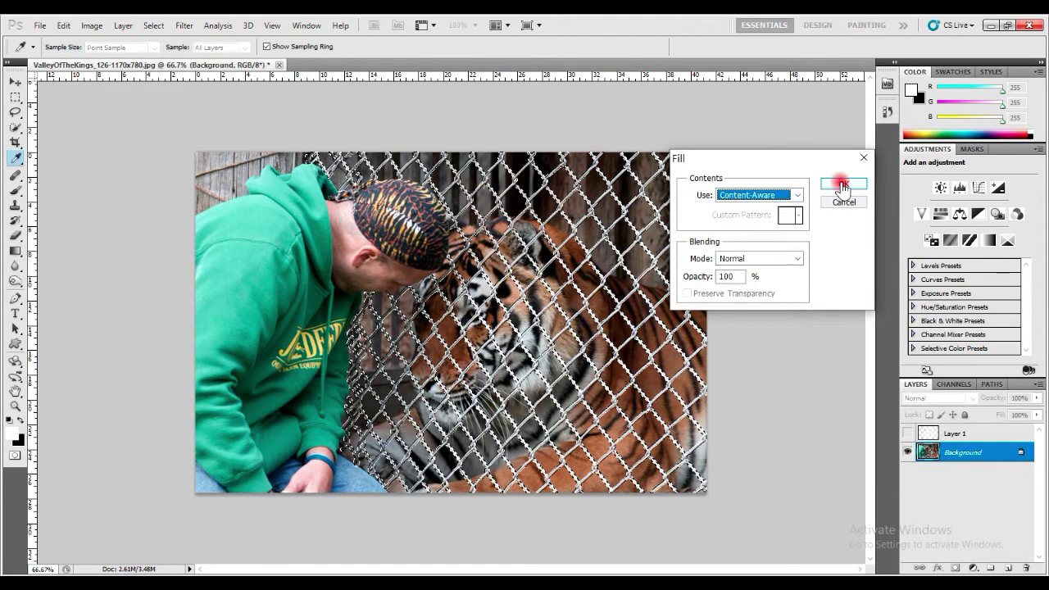
{"action": "left_click", "coordinate": [842, 185]}
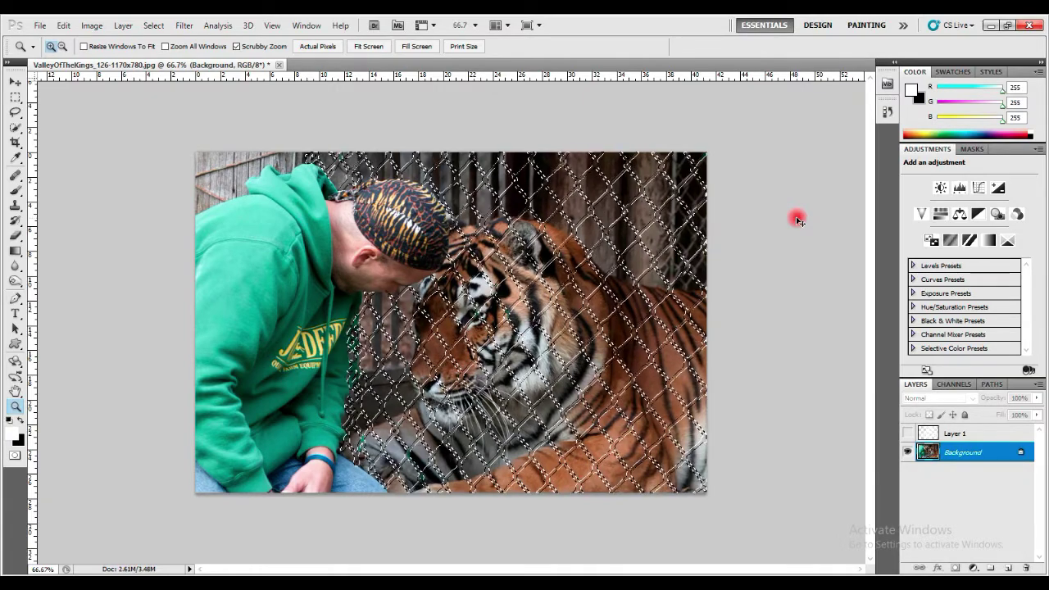
{"action": "key", "text": "ctrl+d"}
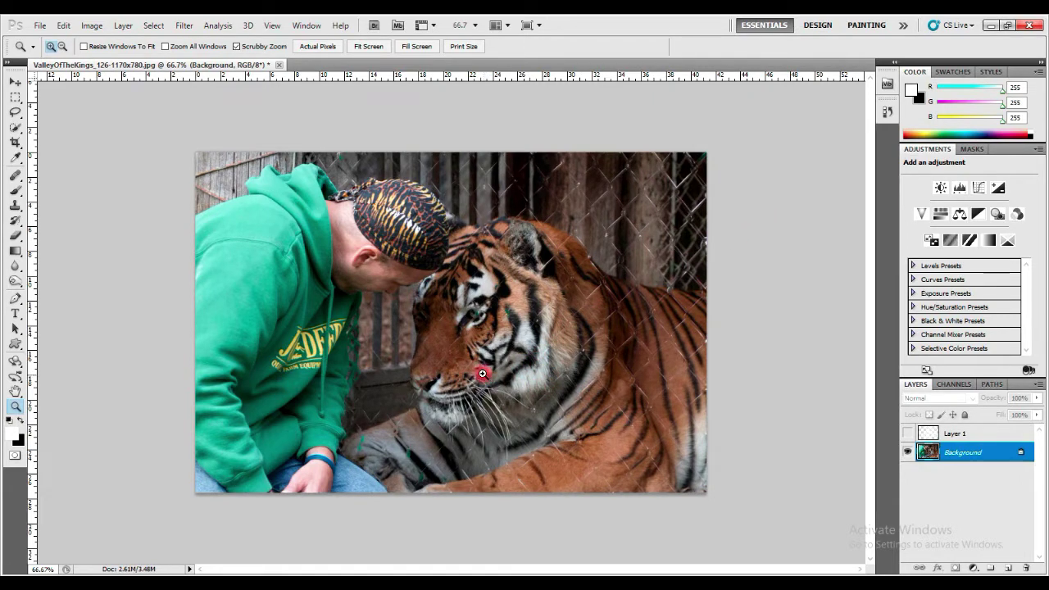
Examine the filled photo up close around the tiger's face for fence remnants and stray patches
{"action": "left_click", "coordinate": [465, 352]}
{"action": "left_click", "coordinate": [465, 351]}
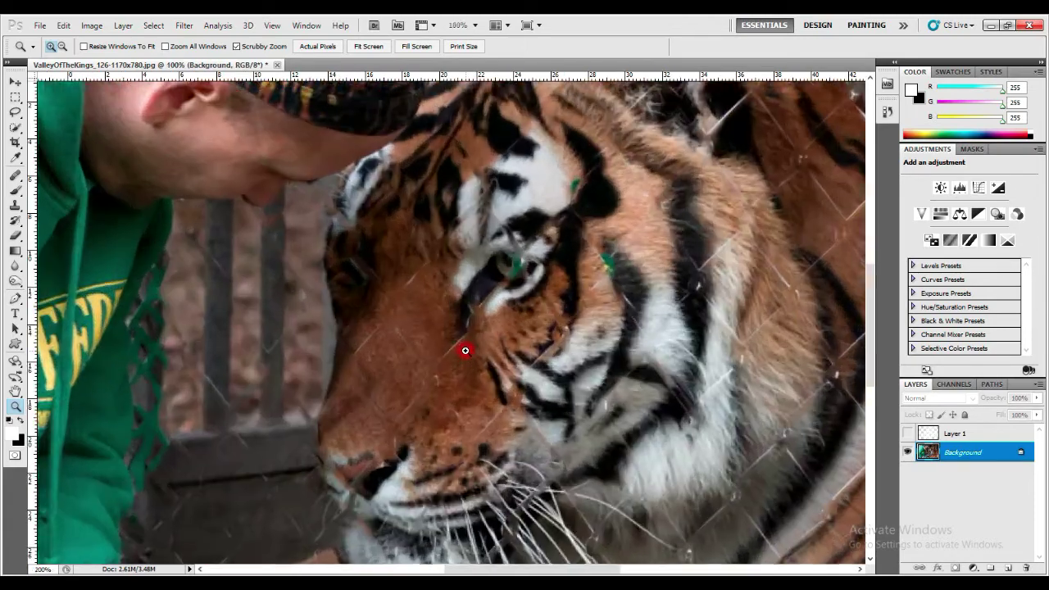
{"action": "left_click", "coordinate": [465, 351]}
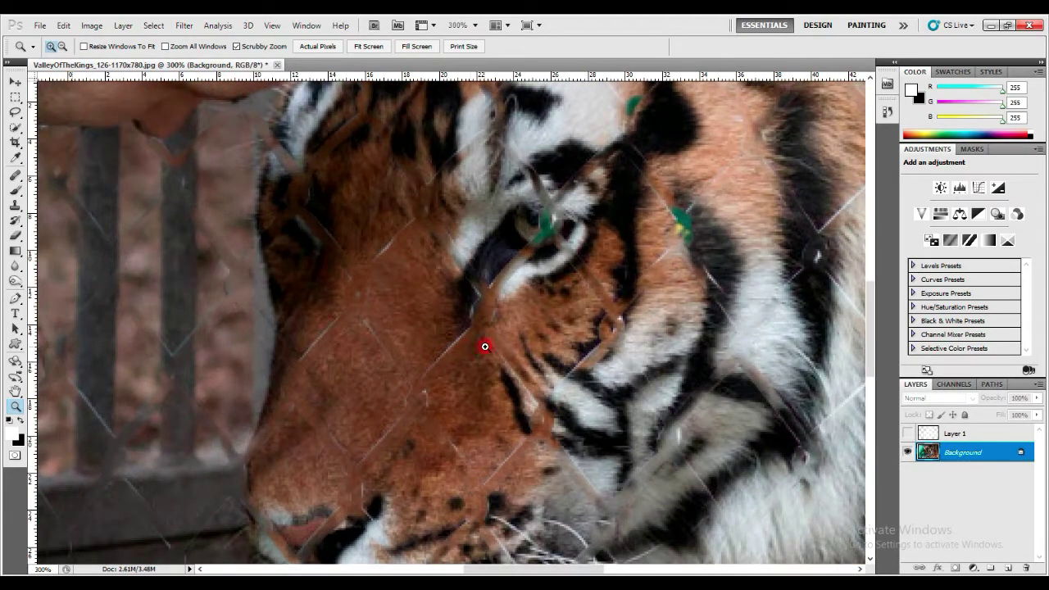
{"action": "left_click", "coordinate": [535, 287], "text": "alt"}
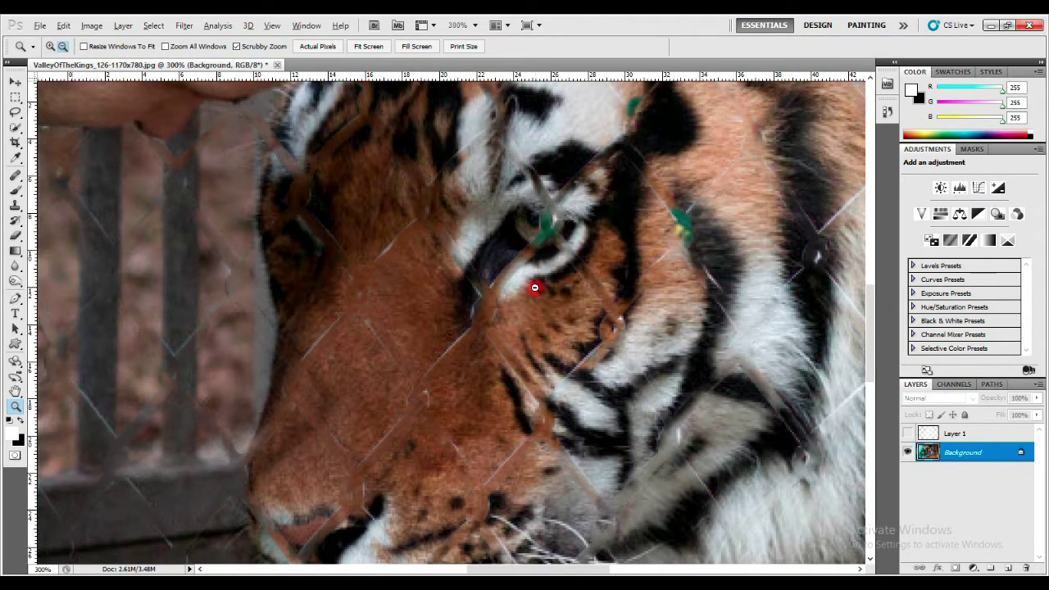
{"action": "left_click", "coordinate": [534, 287], "text": "alt"}
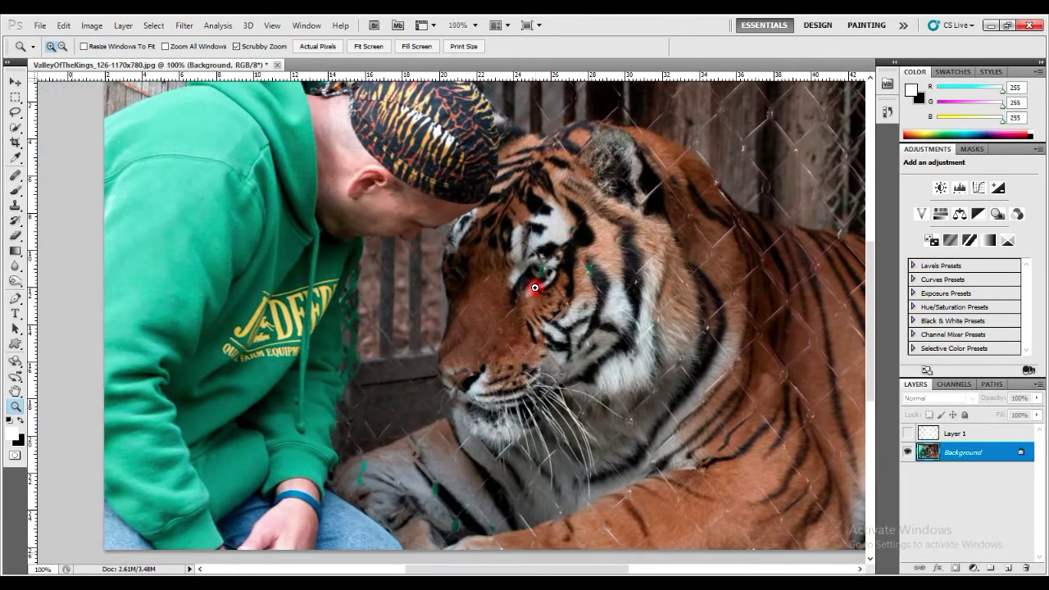
{"action": "left_click", "coordinate": [534, 287]}
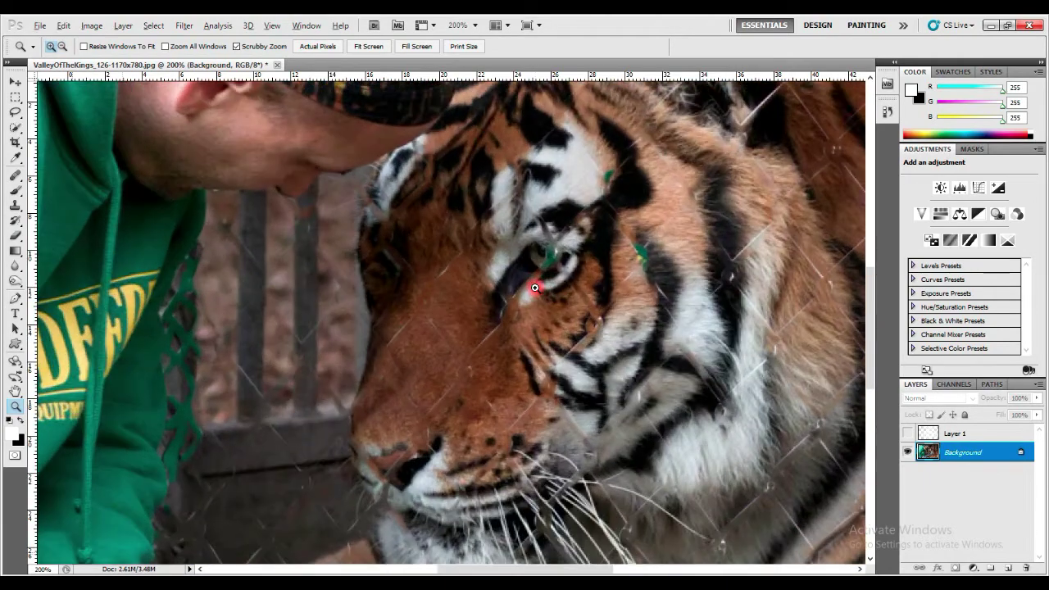
{"action": "left_click", "coordinate": [535, 287], "text": "alt"}
{"action": "left_click", "coordinate": [534, 287], "text": "alt"}
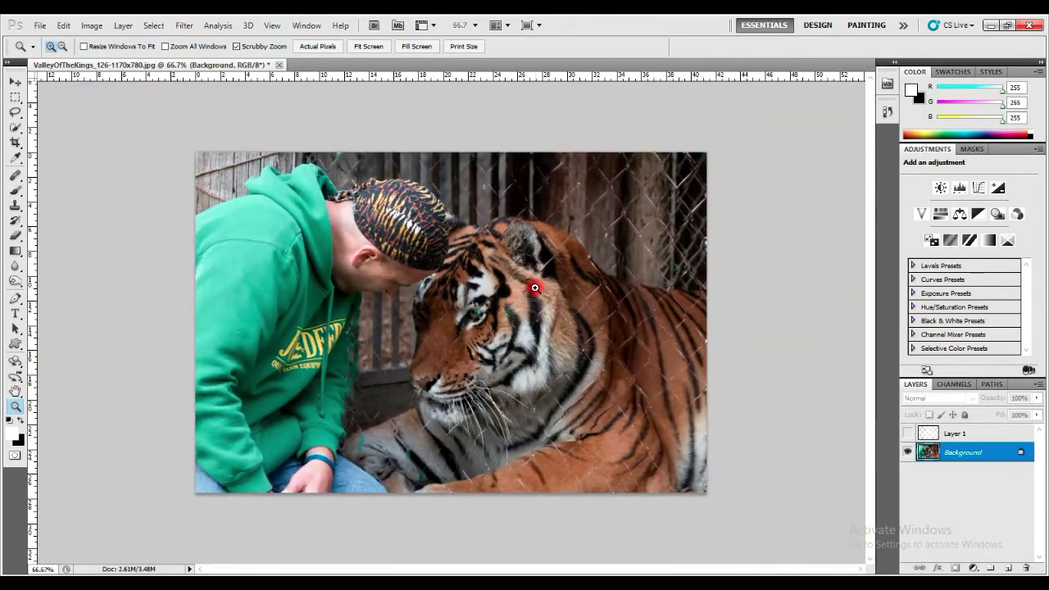
Clone Stamp clean fur over the wire marks on the tiger's snout and just below the eye's inner corner
{"action": "left_click", "coordinate": [476, 333], "text": "alt"}
{"action": "left_click", "coordinate": [466, 329]}
{"action": "left_click", "coordinate": [466, 329]}
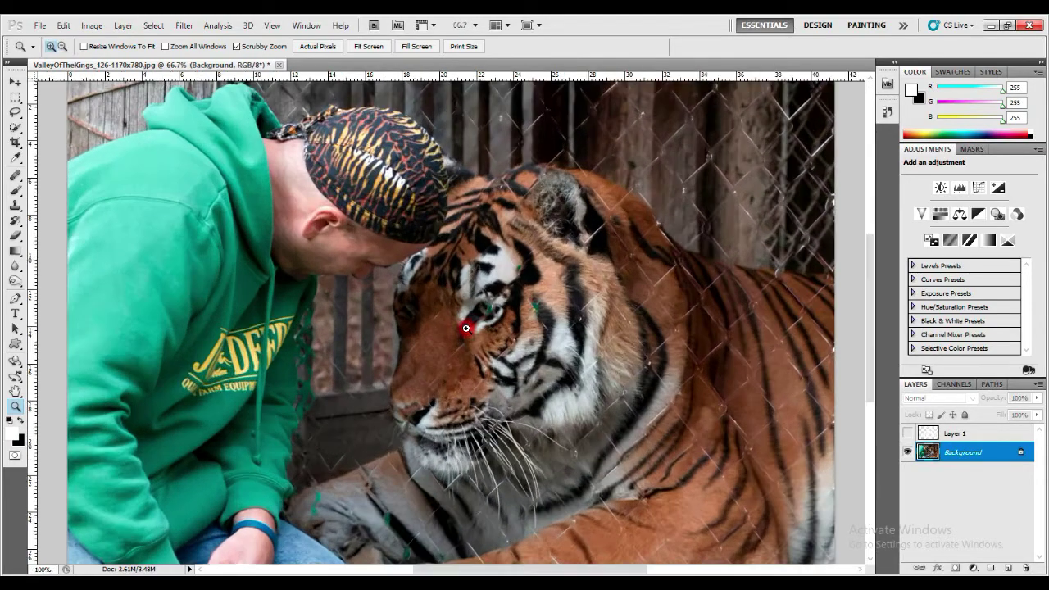
{"action": "left_click", "coordinate": [466, 329]}
{"action": "left_click", "coordinate": [458, 323]}
{"action": "left_click", "coordinate": [598, 275]}
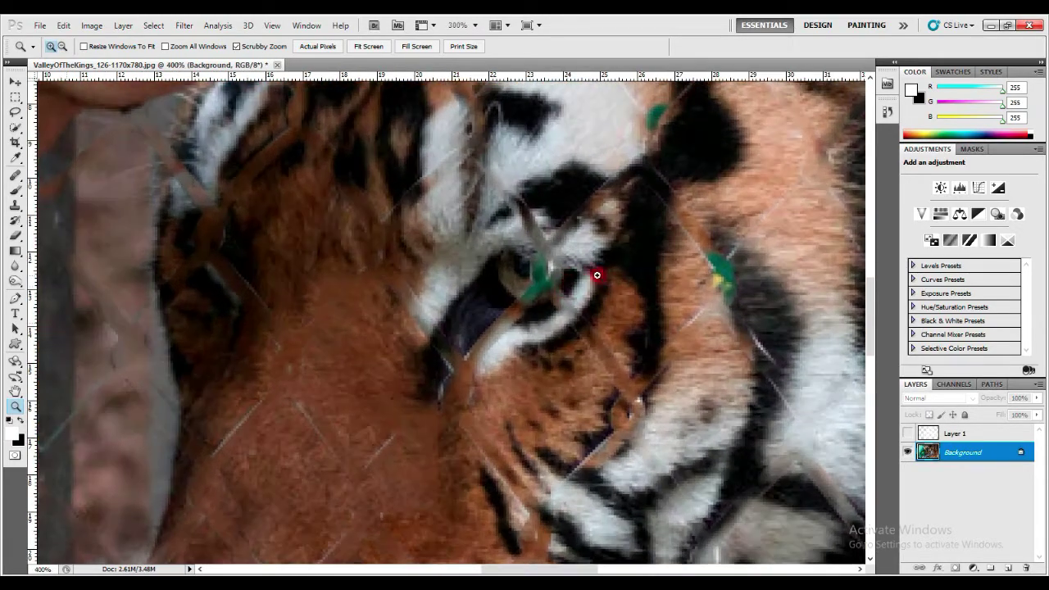
{"action": "left_click", "coordinate": [473, 309]}
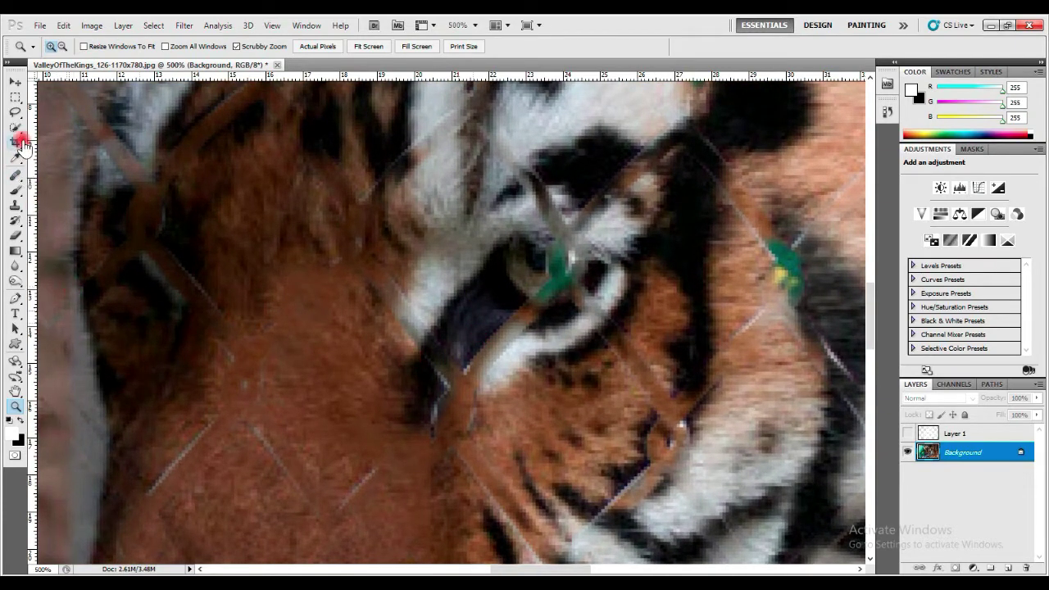
{"action": "left_click", "coordinate": [17, 206]}
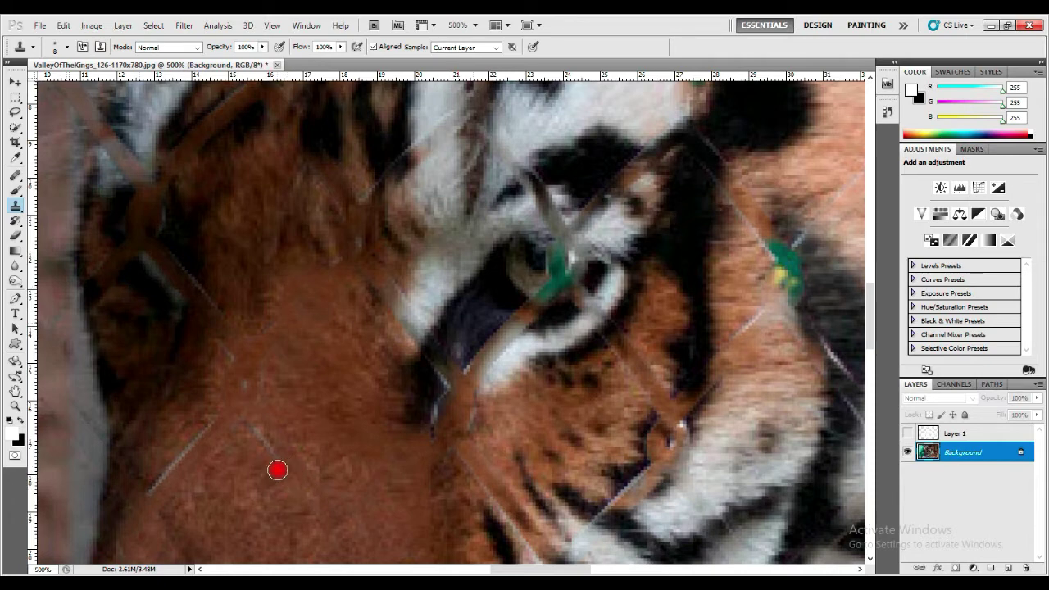
{"action": "left_click_drag", "start_coordinate": [255, 428], "coordinate": [274, 454]}
{"action": "left_click", "coordinate": [420, 402], "text": "alt"}
{"action": "left_click_drag", "start_coordinate": [445, 403], "coordinate": [456, 425]}
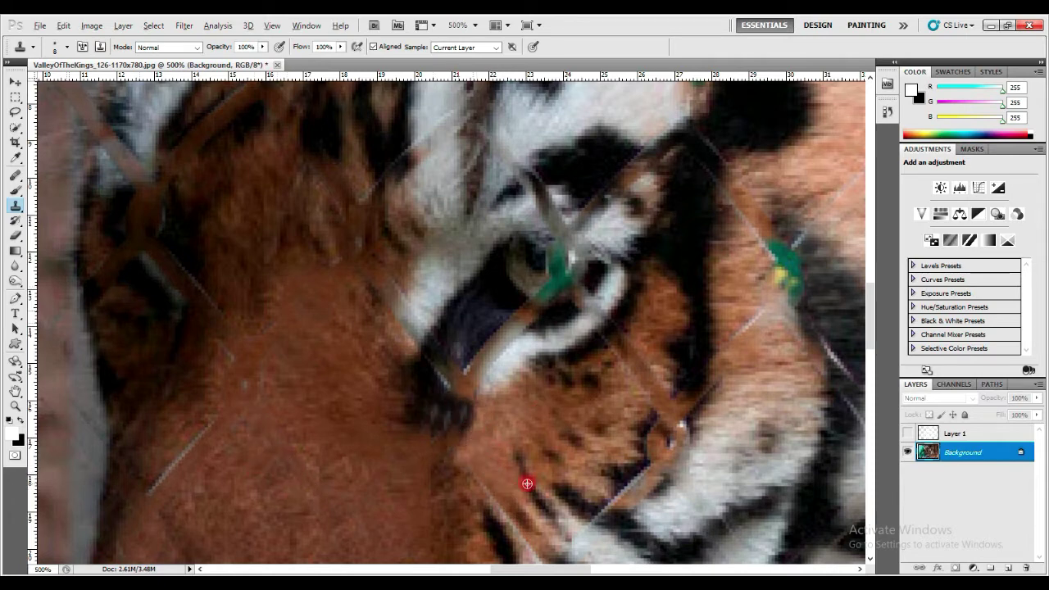
Clone fur over the wires and link knot on the cheek below the eye, extending to the outer lower eyelid
{"action": "mouse_move", "coordinate": [527, 483]}
{"action": "left_mouse_down"}
{"action": "mouse_move", "coordinate": [511, 517]}
{"action": "mouse_move", "coordinate": [562, 530]}
{"action": "mouse_move", "coordinate": [606, 509]}
{"action": "mouse_move", "coordinate": [650, 450]}
{"action": "mouse_move", "coordinate": [687, 436]}
{"action": "left_mouse_up"}
{"action": "left_click", "coordinate": [636, 477], "text": "alt"}
{"action": "left_click", "coordinate": [646, 424], "text": "alt"}
{"action": "left_click", "coordinate": [693, 377], "text": "alt"}
{"action": "left_click_drag", "start_coordinate": [697, 396], "coordinate": [690, 389]}
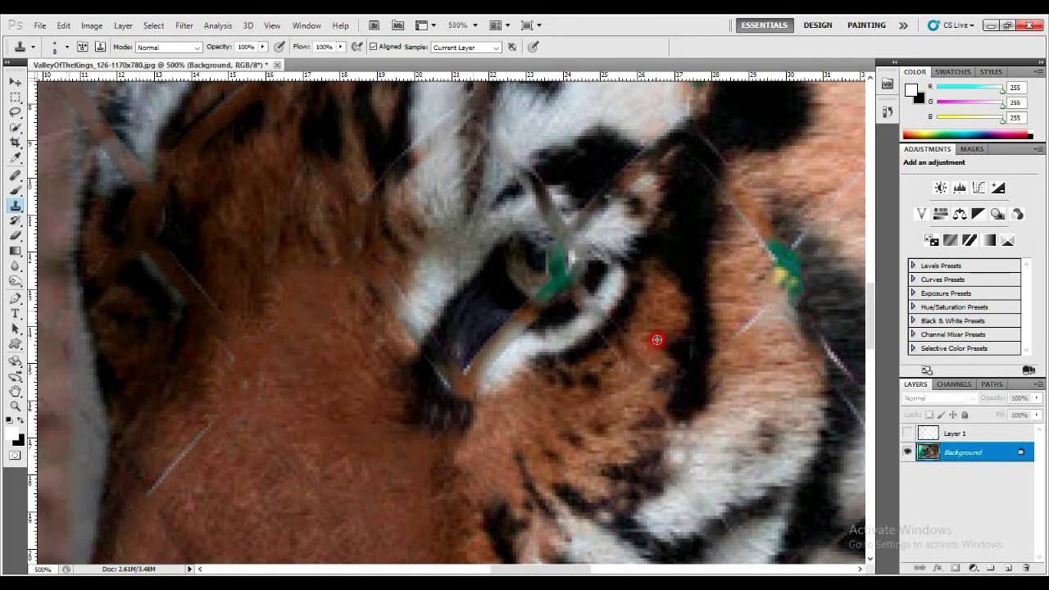
{"action": "left_click", "coordinate": [622, 307], "text": "alt"}
{"action": "left_click_drag", "start_coordinate": [619, 320], "coordinate": [603, 337]}
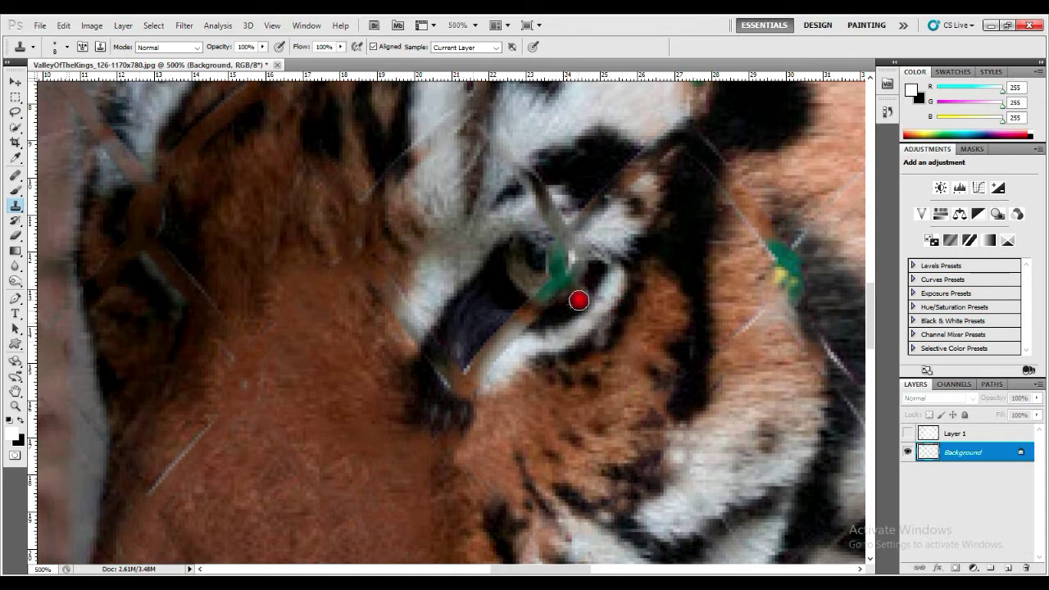
Clone dark and white fur over the wire running diagonally through the eye's inner corner
{"action": "left_click", "coordinate": [501, 313], "text": "alt"}
{"action": "left_click", "coordinate": [517, 341], "text": "alt"}
{"action": "mouse_move", "coordinate": [518, 310]}
{"action": "left_mouse_down"}
{"action": "mouse_move", "coordinate": [538, 307]}
{"action": "mouse_move", "coordinate": [451, 384]}
{"action": "left_mouse_up"}
{"action": "left_click", "coordinate": [492, 319], "text": "alt"}
{"action": "left_click", "coordinate": [428, 384], "text": "alt"}
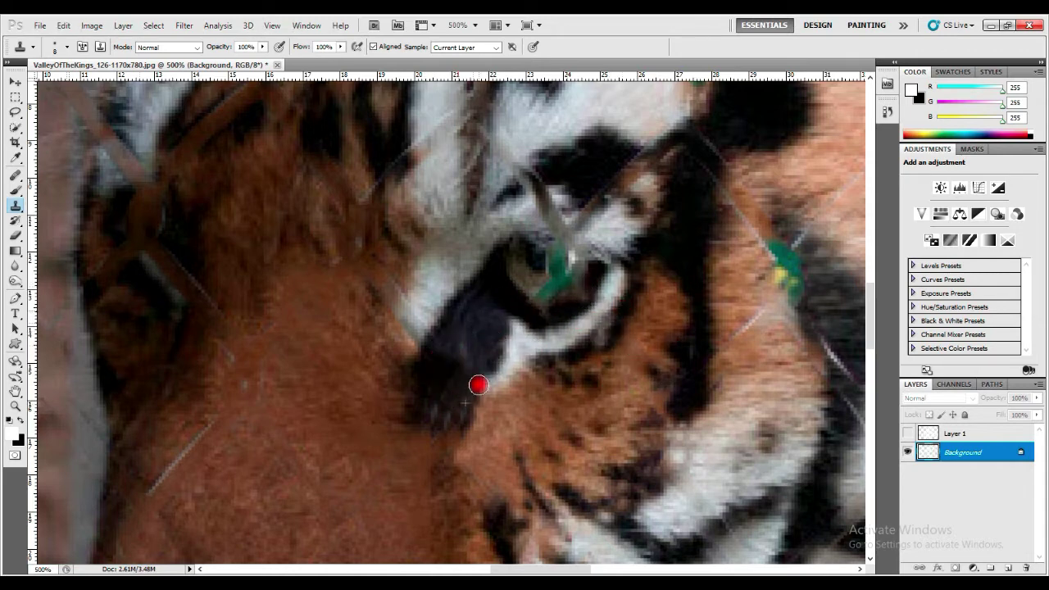
Clone away the green patch inside the tiger's eye and the wires crossing the fur and black marking above it
{"action": "key", "text": "z"}
{"action": "left_click", "coordinate": [550, 270]}
{"action": "left_click", "coordinate": [13, 205]}
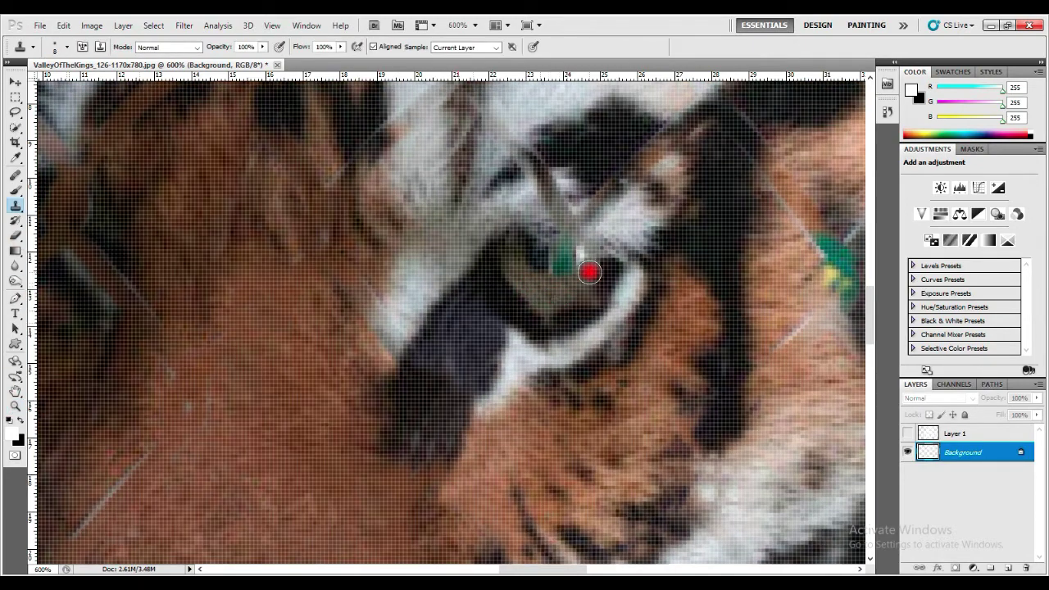
{"action": "left_click_drag", "start_coordinate": [560, 261], "coordinate": [574, 259]}
{"action": "left_click", "coordinate": [508, 206], "text": "alt"}
{"action": "mouse_move", "coordinate": [545, 193]}
{"action": "left_mouse_down"}
{"action": "mouse_move", "coordinate": [590, 214]}
{"action": "mouse_move", "coordinate": [540, 190]}
{"action": "left_mouse_up"}
{"action": "left_click_drag", "start_coordinate": [544, 161], "coordinate": [519, 180]}
{"action": "left_click", "coordinate": [560, 153], "text": "alt"}
{"action": "left_click_drag", "start_coordinate": [606, 185], "coordinate": [640, 162]}
Clone fur over the green and yellow patch behind the eye and the green spot and wires on the forehead
{"action": "key", "text": "z"}
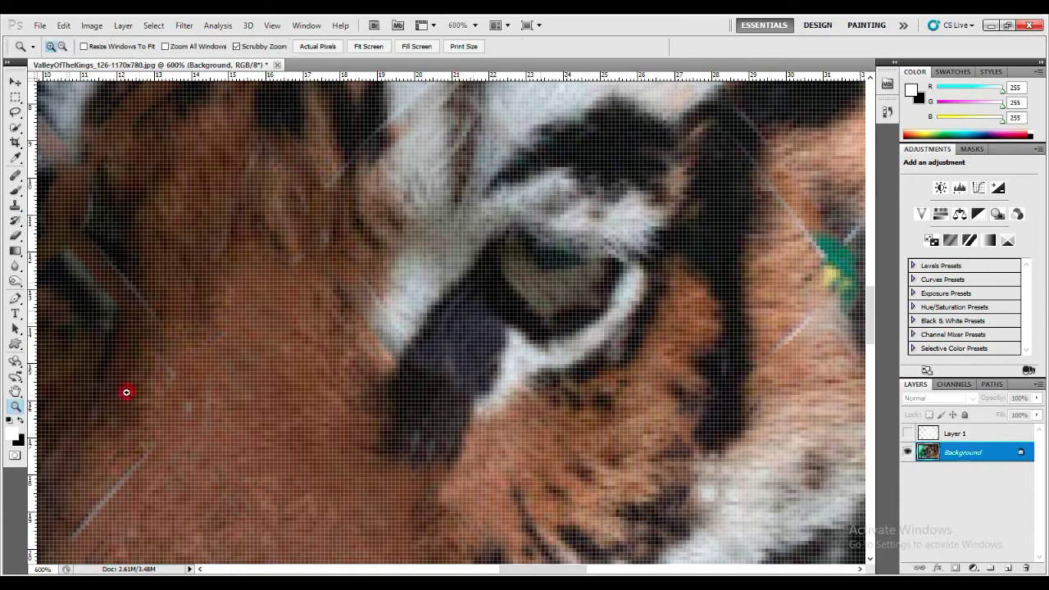
{"action": "left_click", "coordinate": [124, 391], "text": "alt"}
{"action": "key", "text": "s"}
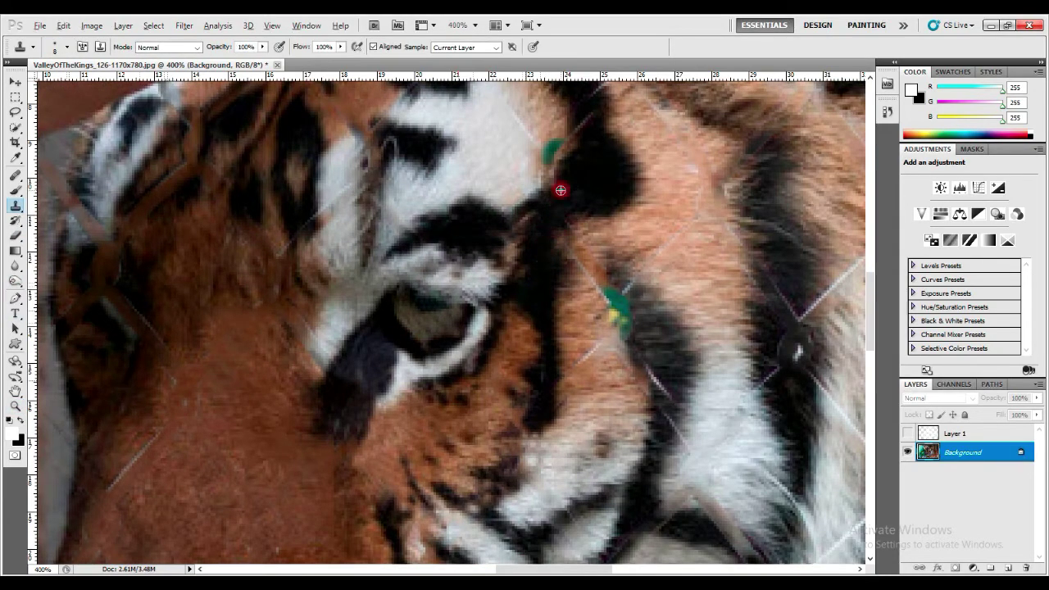
{"action": "mouse_move", "coordinate": [572, 310]}
{"action": "left_mouse_down"}
{"action": "mouse_move", "coordinate": [586, 340]}
{"action": "mouse_move", "coordinate": [599, 315]}
{"action": "mouse_move", "coordinate": [590, 329]}
{"action": "mouse_move", "coordinate": [600, 350]}
{"action": "mouse_move", "coordinate": [618, 350]}
{"action": "mouse_move", "coordinate": [643, 321]}
{"action": "mouse_move", "coordinate": [633, 305]}
{"action": "mouse_move", "coordinate": [624, 318]}
{"action": "mouse_move", "coordinate": [628, 296]}
{"action": "mouse_move", "coordinate": [642, 329]}
{"action": "mouse_move", "coordinate": [686, 350]}
{"action": "mouse_move", "coordinate": [657, 418]}
{"action": "left_mouse_up"}
{"action": "left_click", "coordinate": [667, 404], "text": "alt"}
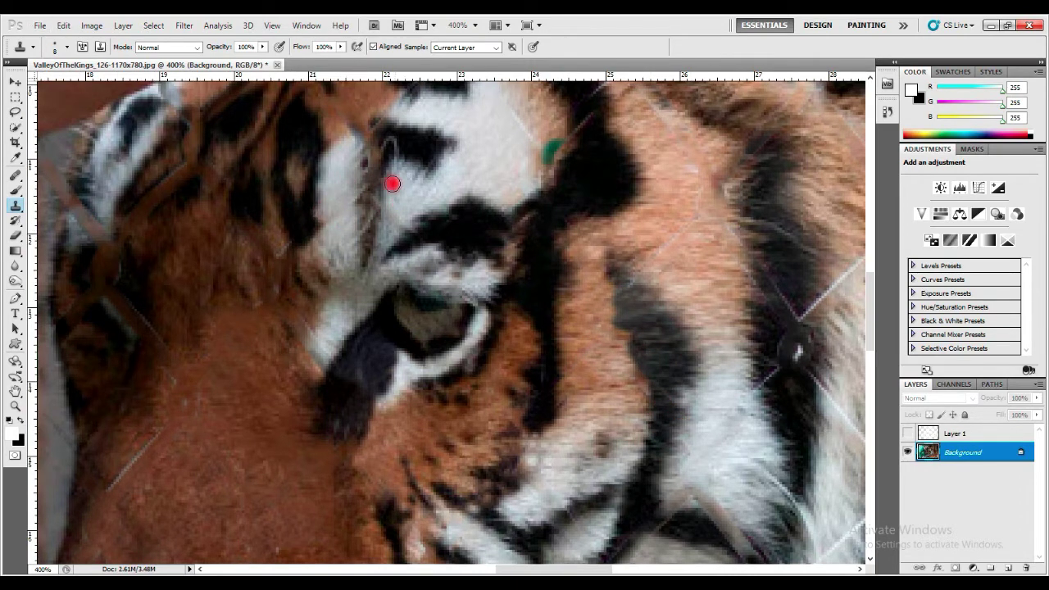
{"action": "mouse_move", "coordinate": [393, 184]}
{"action": "left_mouse_down"}
{"action": "mouse_move", "coordinate": [395, 147]}
{"action": "mouse_move", "coordinate": [511, 180]}
{"action": "mouse_move", "coordinate": [530, 139]}
{"action": "left_mouse_up"}
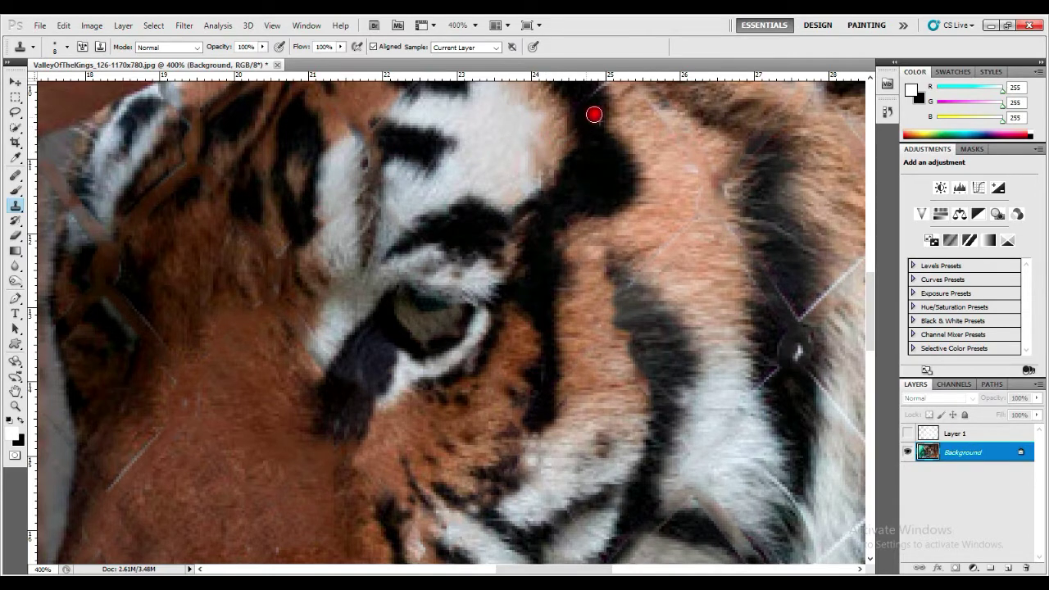
Clone out wire remnants on the black cheek stripe, the snout and the dark far edge of the tiger's face
{"action": "mouse_move", "coordinate": [706, 223]}
{"action": "left_mouse_down"}
{"action": "mouse_move", "coordinate": [674, 241]}
{"action": "mouse_move", "coordinate": [784, 265]}
{"action": "mouse_move", "coordinate": [773, 299]}
{"action": "left_mouse_up"}
{"action": "mouse_move", "coordinate": [778, 390]}
{"action": "left_mouse_down"}
{"action": "mouse_move", "coordinate": [808, 366]}
{"action": "mouse_move", "coordinate": [547, 451]}
{"action": "left_mouse_up"}
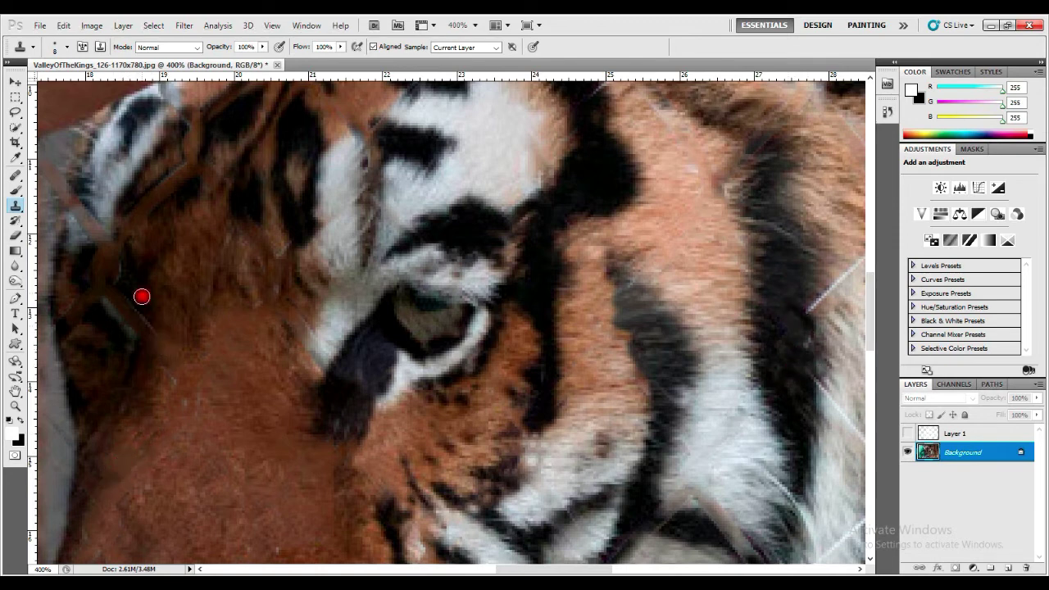
{"action": "mouse_move", "coordinate": [141, 296]}
{"action": "left_mouse_down"}
{"action": "mouse_move", "coordinate": [122, 317]}
{"action": "mouse_move", "coordinate": [115, 294]}
{"action": "mouse_move", "coordinate": [113, 342]}
{"action": "left_mouse_up"}
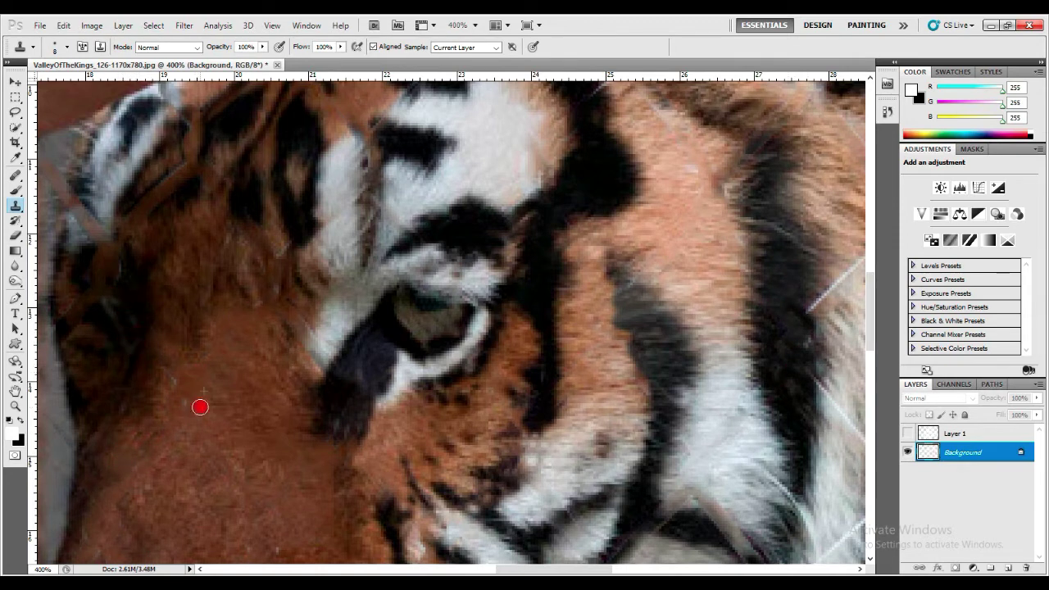
Replace the green mesh remnants beside the hoodie with cloned background, using a 20 px brush
{"action": "left_click_drag", "start_coordinate": [508, 568], "coordinate": [446, 568]}
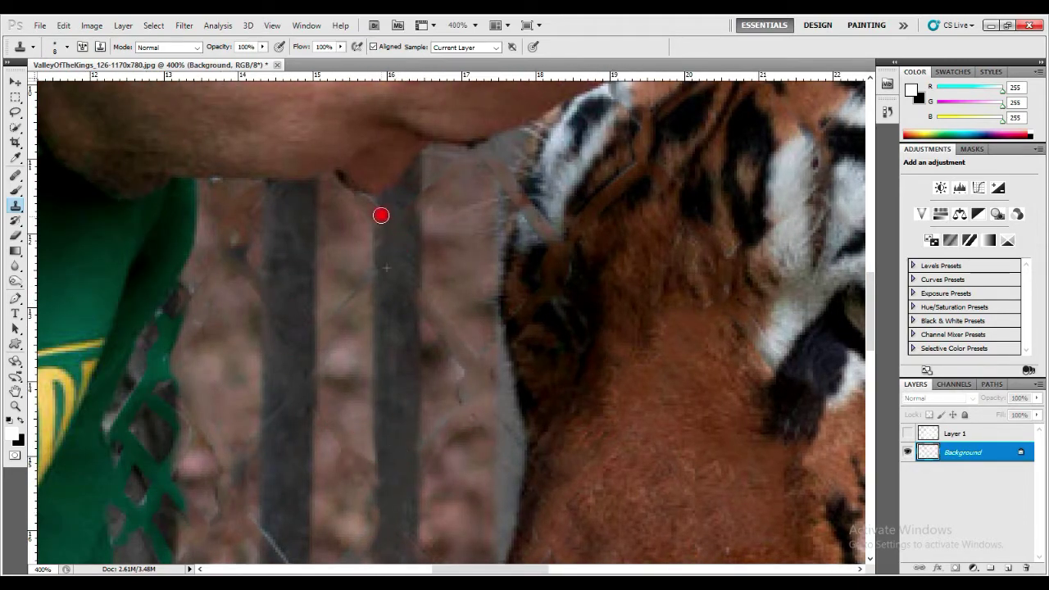
{"action": "mouse_move", "coordinate": [199, 328]}
{"action": "left_mouse_down"}
{"action": "mouse_move", "coordinate": [158, 379]}
{"action": "mouse_move", "coordinate": [166, 341]}
{"action": "mouse_move", "coordinate": [168, 455]}
{"action": "mouse_move", "coordinate": [146, 421]}
{"action": "mouse_move", "coordinate": [122, 431]}
{"action": "mouse_move", "coordinate": [126, 486]}
{"action": "mouse_move", "coordinate": [140, 456]}
{"action": "mouse_move", "coordinate": [172, 452]}
{"action": "mouse_move", "coordinate": [137, 539]}
{"action": "mouse_move", "coordinate": [213, 534]}
{"action": "left_mouse_up"}
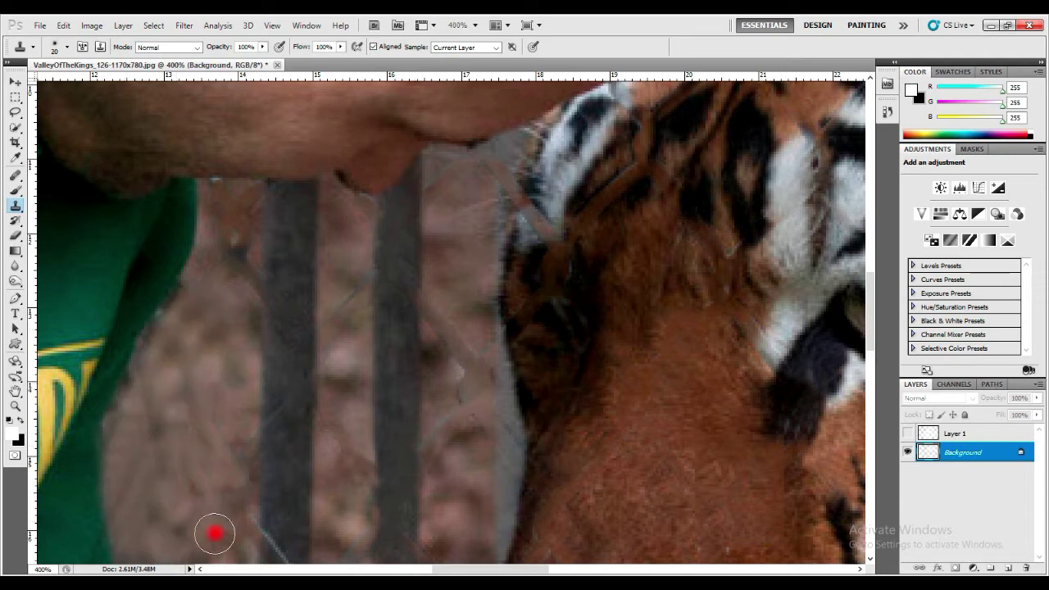
{"action": "left_click", "coordinate": [160, 370], "text": "alt"}
{"action": "mouse_move", "coordinate": [176, 314]}
{"action": "left_mouse_down"}
{"action": "mouse_move", "coordinate": [132, 369]}
{"action": "mouse_move", "coordinate": [116, 438]}
{"action": "left_mouse_up"}
Clone wood and background over the green tangle and wires on the rail and dark boards beside the hoodie
{"action": "left_click_drag", "start_coordinate": [872, 325], "coordinate": [876, 376]}
{"action": "mouse_move", "coordinate": [162, 238]}
{"action": "left_mouse_down"}
{"action": "mouse_move", "coordinate": [169, 278]}
{"action": "mouse_move", "coordinate": [147, 309]}
{"action": "mouse_move", "coordinate": [174, 299]}
{"action": "mouse_move", "coordinate": [176, 327]}
{"action": "left_mouse_up"}
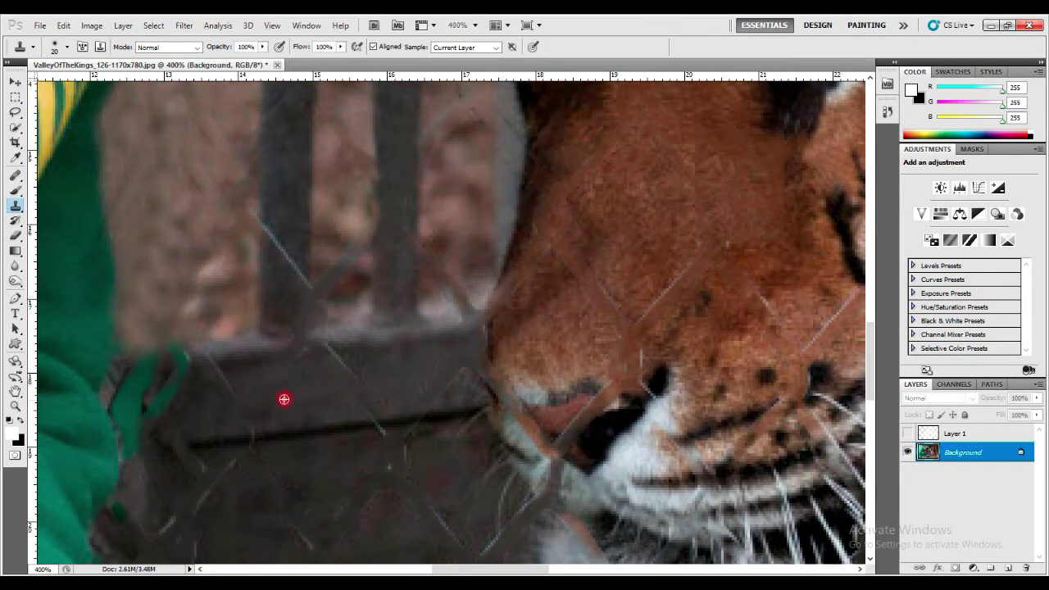
{"action": "mouse_move", "coordinate": [284, 399]}
{"action": "left_mouse_down"}
{"action": "mouse_move", "coordinate": [370, 394]}
{"action": "mouse_move", "coordinate": [129, 415]}
{"action": "left_mouse_up"}
{"action": "scroll", "coordinate": [496, 401], "scroll_direction": "down", "scroll_amount": 3}
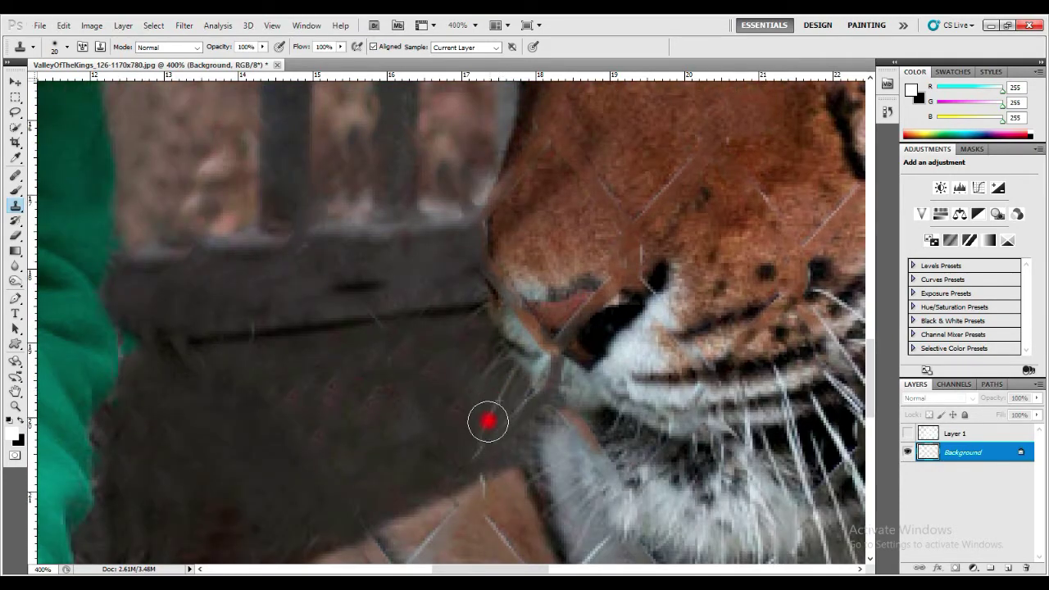
Clone fur over the wires crossing the tiger's snout, nose and chin
{"action": "left_click_drag", "start_coordinate": [492, 568], "coordinate": [522, 568]}
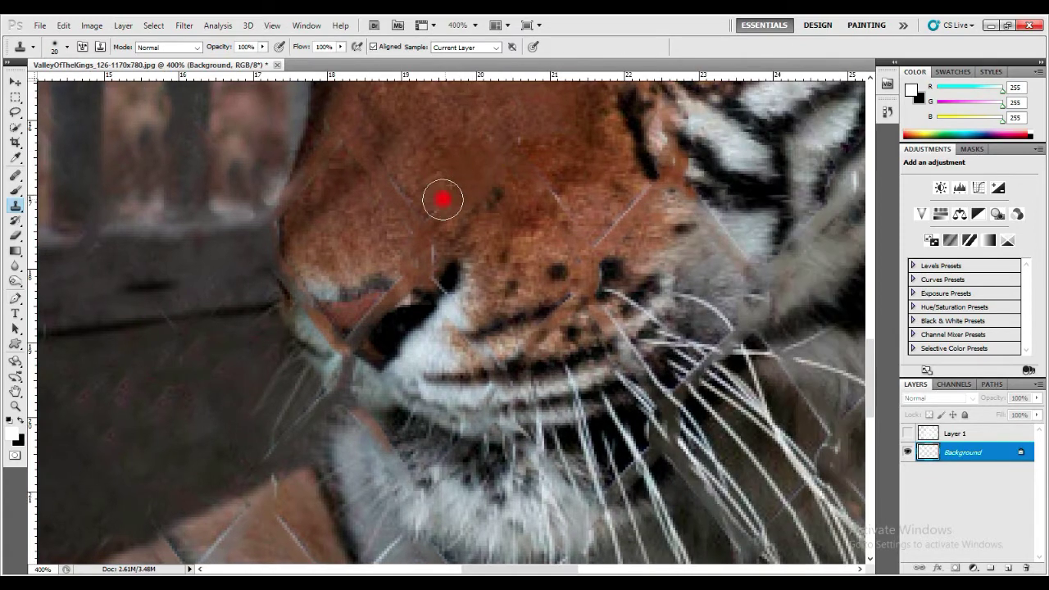
{"action": "mouse_move", "coordinate": [554, 156]}
{"action": "left_mouse_down"}
{"action": "mouse_move", "coordinate": [570, 241]}
{"action": "mouse_move", "coordinate": [602, 239]}
{"action": "mouse_move", "coordinate": [644, 192]}
{"action": "mouse_move", "coordinate": [421, 278]}
{"action": "left_mouse_up"}
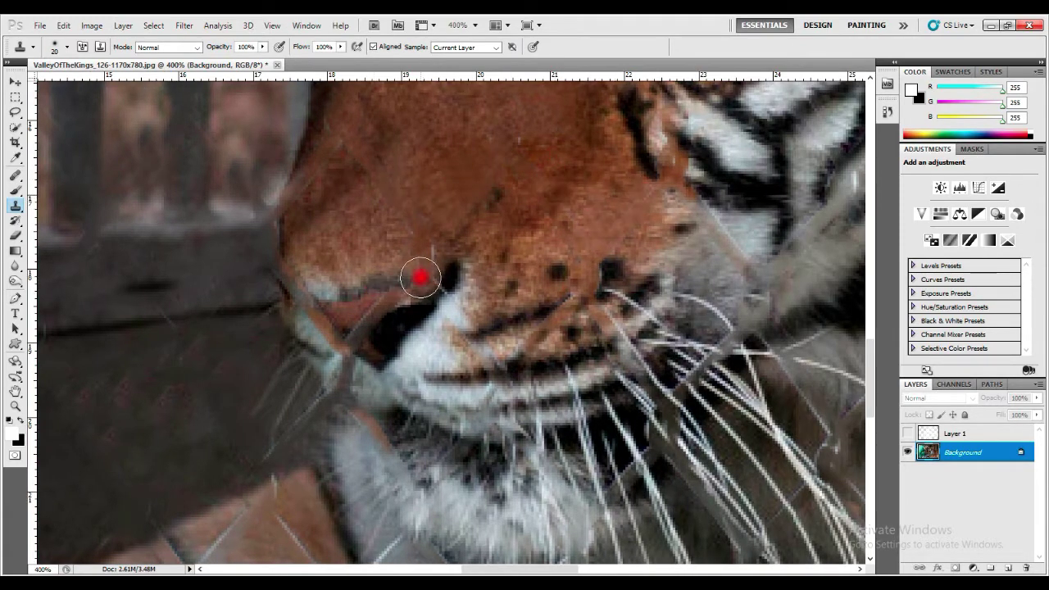
{"action": "mouse_move", "coordinate": [478, 310]}
{"action": "left_mouse_down"}
{"action": "mouse_move", "coordinate": [314, 313]}
{"action": "mouse_move", "coordinate": [333, 270]}
{"action": "mouse_move", "coordinate": [318, 290]}
{"action": "mouse_move", "coordinate": [320, 257]}
{"action": "mouse_move", "coordinate": [310, 304]}
{"action": "mouse_move", "coordinate": [310, 284]}
{"action": "mouse_move", "coordinate": [367, 292]}
{"action": "mouse_move", "coordinate": [284, 281]}
{"action": "mouse_move", "coordinate": [283, 246]}
{"action": "mouse_move", "coordinate": [322, 241]}
{"action": "mouse_move", "coordinate": [332, 400]}
{"action": "mouse_move", "coordinate": [308, 372]}
{"action": "mouse_move", "coordinate": [365, 468]}
{"action": "mouse_move", "coordinate": [342, 375]}
{"action": "mouse_move", "coordinate": [346, 407]}
{"action": "mouse_move", "coordinate": [361, 393]}
{"action": "mouse_move", "coordinate": [384, 515]}
{"action": "mouse_move", "coordinate": [356, 415]}
{"action": "mouse_move", "coordinate": [643, 514]}
{"action": "mouse_move", "coordinate": [618, 469]}
{"action": "mouse_move", "coordinate": [640, 539]}
{"action": "mouse_move", "coordinate": [670, 471]}
{"action": "mouse_move", "coordinate": [639, 424]}
{"action": "mouse_move", "coordinate": [652, 443]}
{"action": "mouse_move", "coordinate": [662, 415]}
{"action": "left_mouse_up"}
Undo the last clone stroke, reduce the brush to 9 px and remove the wire running between the whiskers
{"action": "left_click", "coordinate": [633, 424], "text": "alt"}
{"action": "key", "text": "ctrl+z"}
{"action": "key", "text": "bracketleft"}
{"action": "key", "text": "bracketleft"}
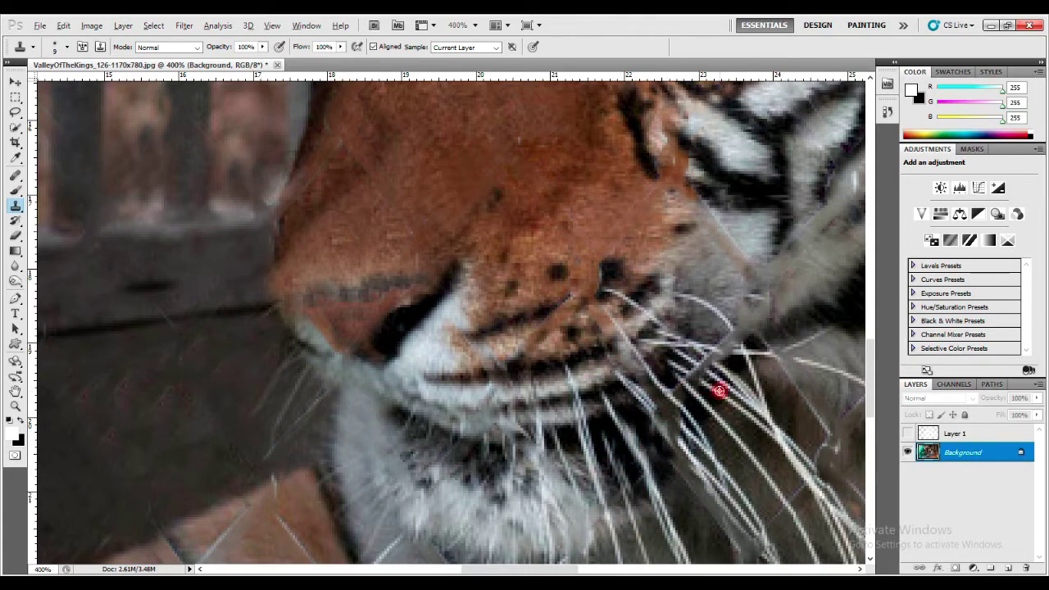
{"action": "left_click_drag", "start_coordinate": [719, 391], "coordinate": [736, 347]}
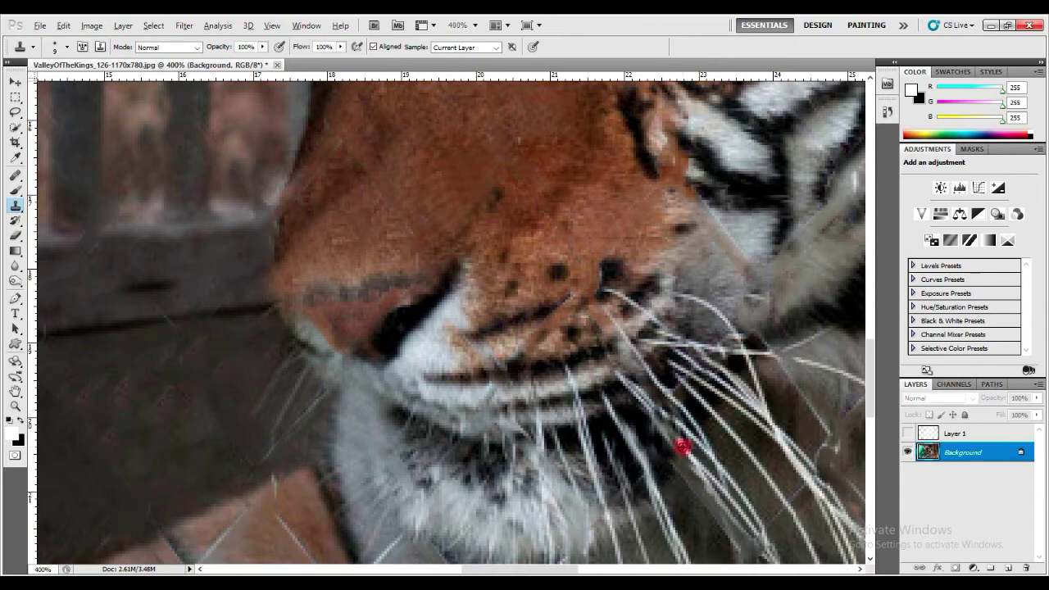
Clone striped fur over the wires on the cheek behind the whiskers and along the lower white ruff
{"action": "scroll", "coordinate": [679, 307], "scroll_direction": "up", "scroll_amount": 3}
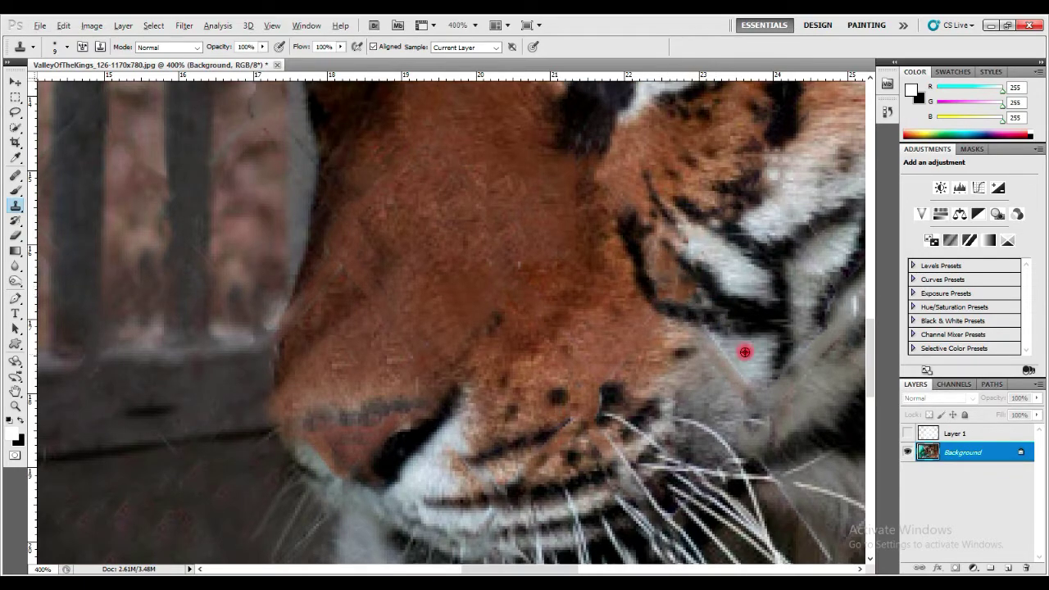
{"action": "mouse_move", "coordinate": [859, 368]}
{"action": "left_mouse_down"}
{"action": "mouse_move", "coordinate": [560, 344]}
{"action": "mouse_move", "coordinate": [527, 363]}
{"action": "mouse_move", "coordinate": [601, 265]}
{"action": "mouse_move", "coordinate": [579, 306]}
{"action": "left_mouse_up"}
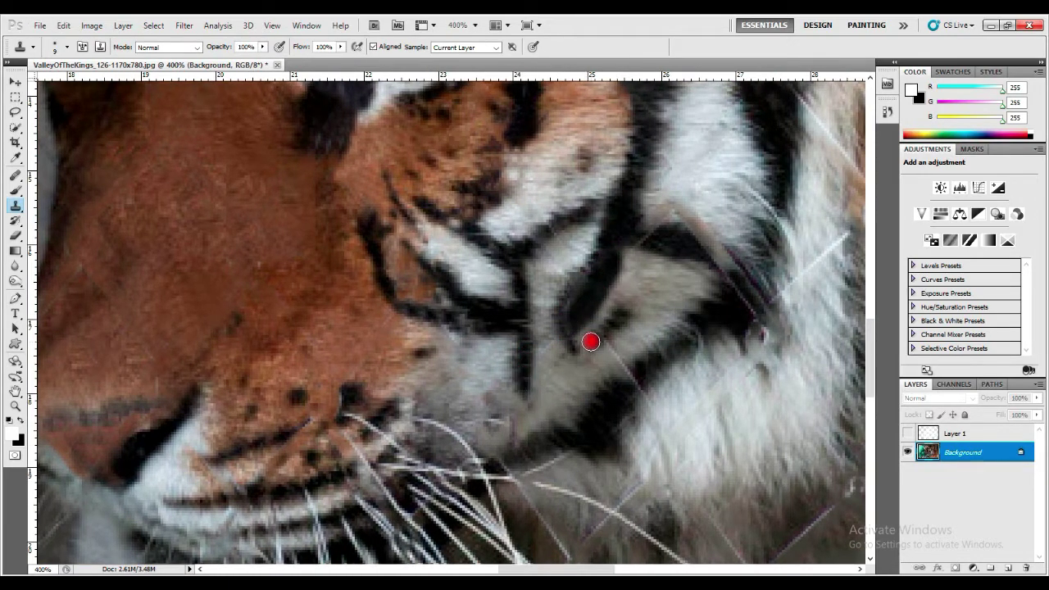
{"action": "mouse_move", "coordinate": [611, 355]}
{"action": "left_mouse_down"}
{"action": "mouse_move", "coordinate": [626, 423]}
{"action": "mouse_move", "coordinate": [699, 258]}
{"action": "left_mouse_up"}
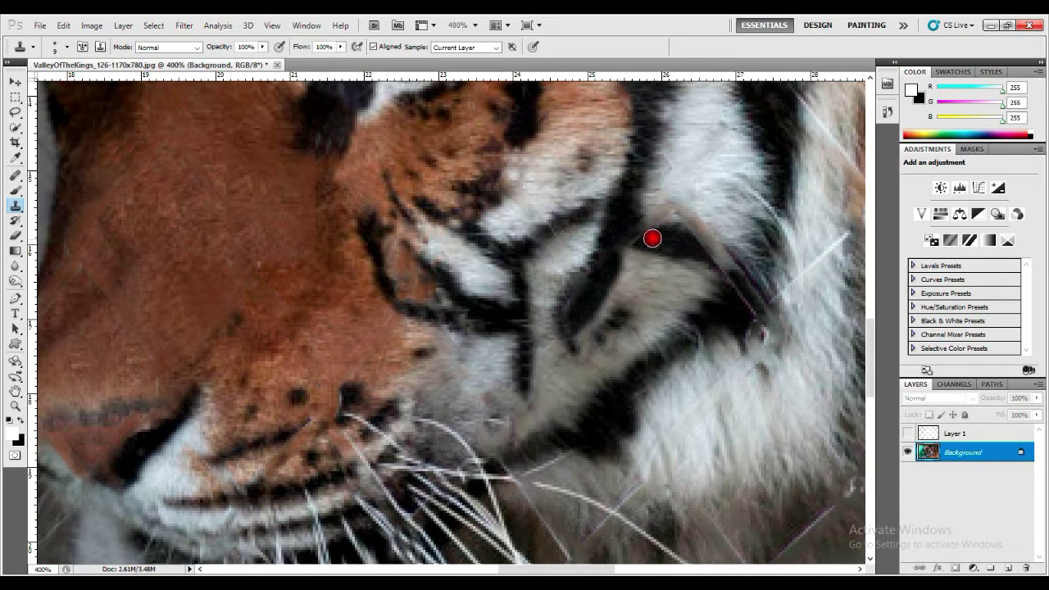
{"action": "mouse_move", "coordinate": [653, 203]}
{"action": "left_mouse_down"}
{"action": "mouse_move", "coordinate": [724, 224]}
{"action": "mouse_move", "coordinate": [691, 246]}
{"action": "mouse_move", "coordinate": [742, 297]}
{"action": "left_mouse_up"}
{"action": "mouse_move", "coordinate": [721, 447]}
{"action": "left_mouse_down"}
{"action": "mouse_move", "coordinate": [694, 382]}
{"action": "mouse_move", "coordinate": [698, 417]}
{"action": "mouse_move", "coordinate": [660, 413]}
{"action": "mouse_move", "coordinate": [635, 479]}
{"action": "mouse_move", "coordinate": [602, 520]}
{"action": "mouse_move", "coordinate": [565, 497]}
{"action": "left_mouse_up"}
Clone out the bright wires on the white and tan fur beside the cheek's black stripe
{"action": "scroll", "coordinate": [566, 497], "scroll_direction": "right", "scroll_amount": 3}
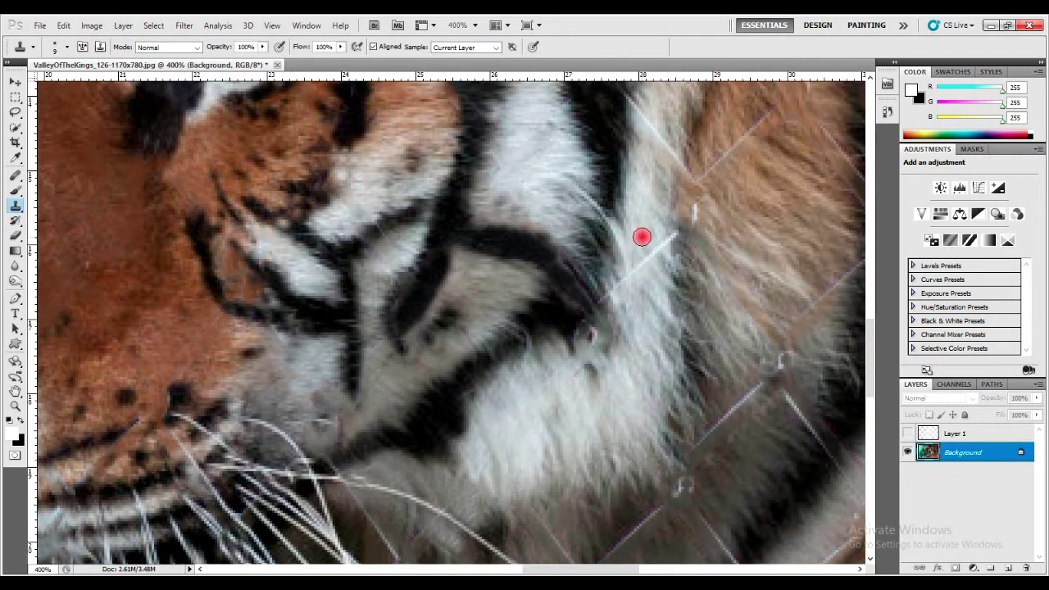
{"action": "scroll", "coordinate": [737, 344], "scroll_direction": "up", "scroll_amount": 5}
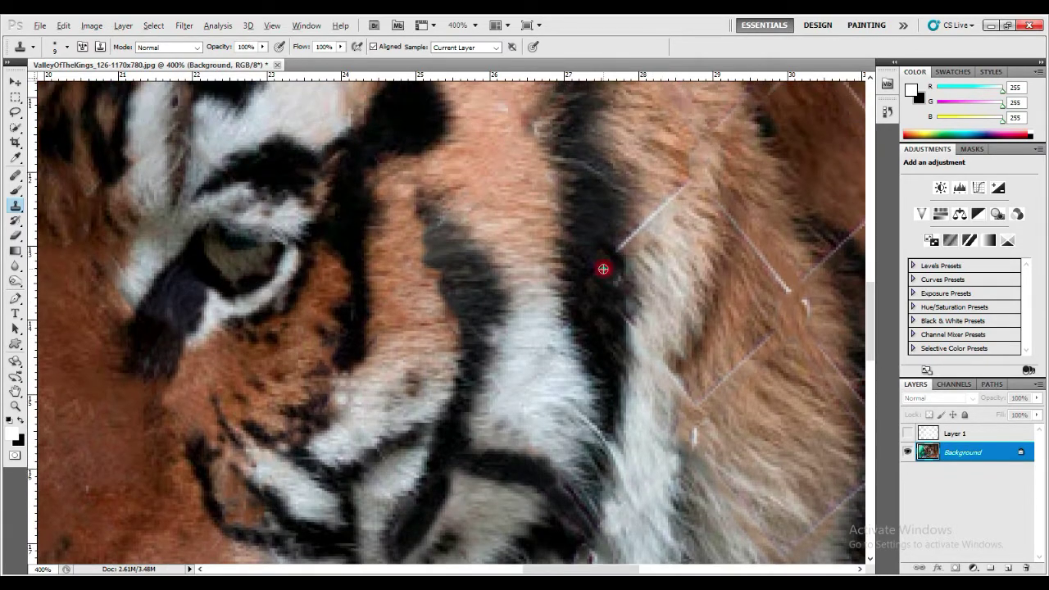
{"action": "mouse_move", "coordinate": [640, 216]}
{"action": "left_mouse_down"}
{"action": "mouse_move", "coordinate": [668, 191]}
{"action": "mouse_move", "coordinate": [721, 200]}
{"action": "mouse_move", "coordinate": [720, 255]}
{"action": "mouse_move", "coordinate": [776, 276]}
{"action": "mouse_move", "coordinate": [719, 175]}
{"action": "mouse_move", "coordinate": [652, 168]}
{"action": "mouse_move", "coordinate": [674, 219]}
{"action": "mouse_move", "coordinate": [664, 237]}
{"action": "mouse_move", "coordinate": [748, 317]}
{"action": "mouse_move", "coordinate": [715, 368]}
{"action": "mouse_move", "coordinate": [753, 399]}
{"action": "mouse_move", "coordinate": [703, 383]}
{"action": "mouse_move", "coordinate": [751, 495]}
{"action": "left_mouse_up"}
Clone tan fur over the wires crossing the outer ruff next to the neck's black stripe
{"action": "left_click_drag", "start_coordinate": [578, 569], "coordinate": [619, 569]}
{"action": "mouse_move", "coordinate": [513, 316]}
{"action": "left_mouse_down"}
{"action": "mouse_move", "coordinate": [558, 406]}
{"action": "mouse_move", "coordinate": [508, 286]}
{"action": "mouse_move", "coordinate": [519, 254]}
{"action": "mouse_move", "coordinate": [563, 261]}
{"action": "left_mouse_up"}
{"action": "mouse_move", "coordinate": [634, 375]}
{"action": "left_mouse_down"}
{"action": "mouse_move", "coordinate": [614, 391]}
{"action": "mouse_move", "coordinate": [587, 470]}
{"action": "mouse_move", "coordinate": [495, 543]}
{"action": "left_mouse_up"}
{"action": "left_click", "coordinate": [517, 508], "text": "alt"}
Clone matching fur over the wires across the neck's black stripe and the pale band beside it
{"action": "left_click_drag", "start_coordinate": [871, 323], "coordinate": [871, 359]}
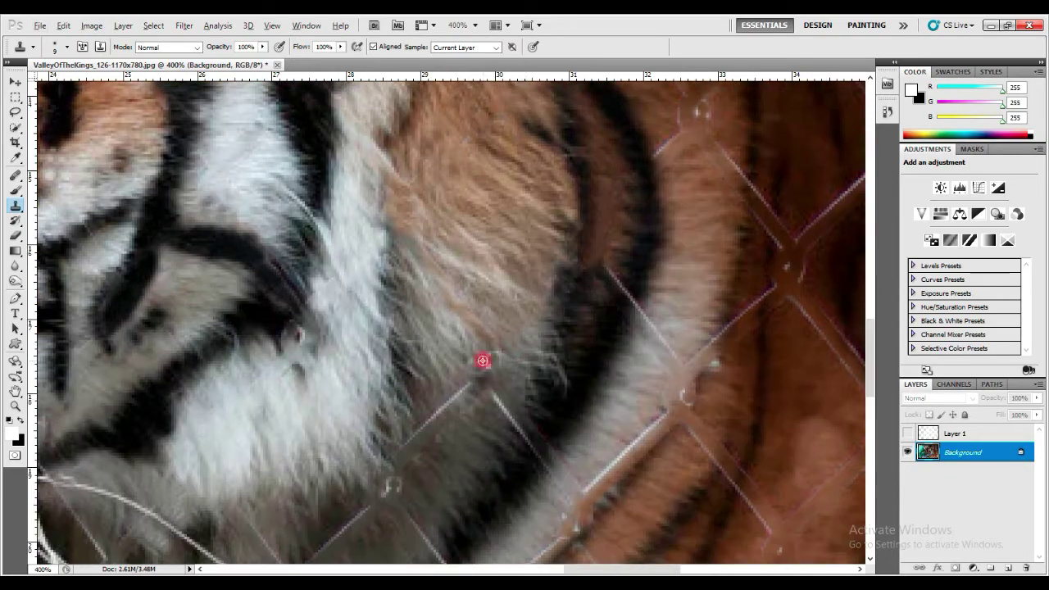
{"action": "mouse_move", "coordinate": [468, 411]}
{"action": "left_mouse_down"}
{"action": "mouse_move", "coordinate": [499, 422]}
{"action": "mouse_move", "coordinate": [538, 460]}
{"action": "left_mouse_up"}
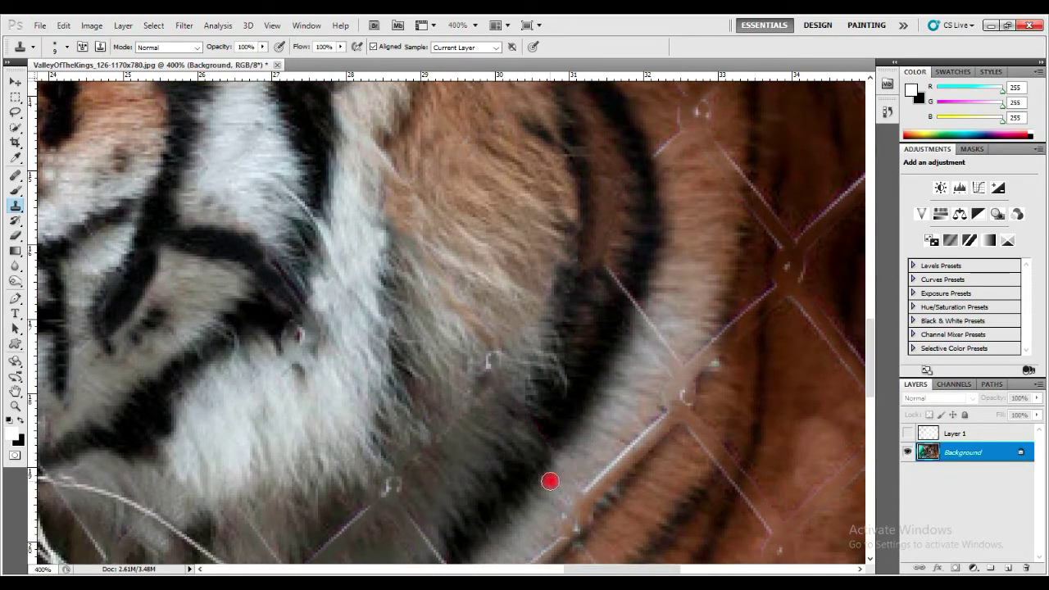
{"action": "mouse_move", "coordinate": [644, 435]}
{"action": "left_mouse_down"}
{"action": "mouse_move", "coordinate": [630, 457]}
{"action": "mouse_move", "coordinate": [600, 453]}
{"action": "left_mouse_up"}
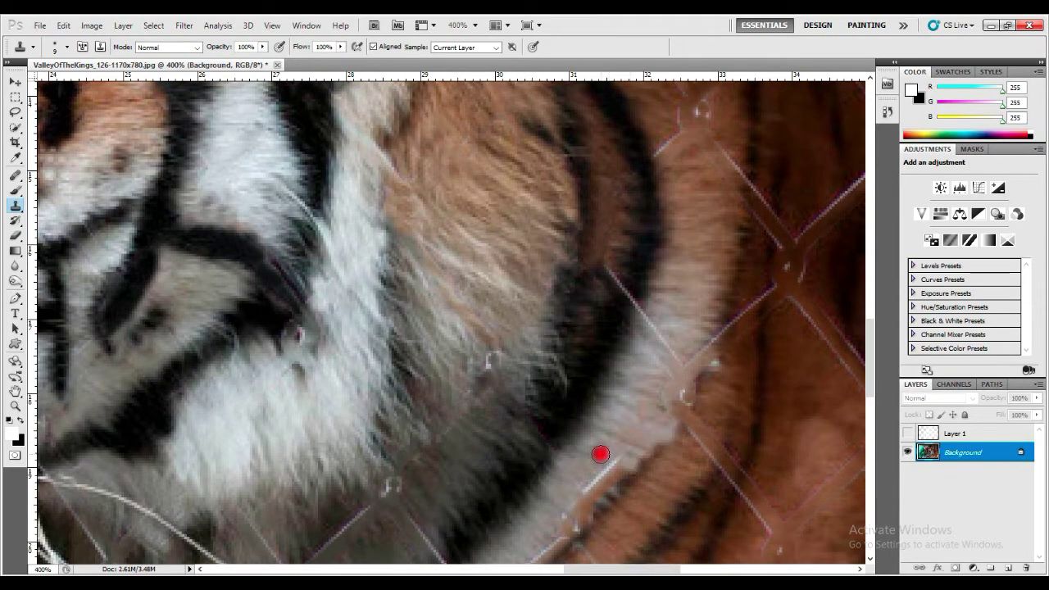
{"action": "left_click", "coordinate": [578, 503], "text": "alt"}
{"action": "mouse_move", "coordinate": [587, 523]}
{"action": "left_mouse_down"}
{"action": "mouse_move", "coordinate": [608, 494]}
{"action": "mouse_move", "coordinate": [583, 539]}
{"action": "mouse_move", "coordinate": [566, 519]}
{"action": "left_mouse_up"}
{"action": "left_click", "coordinate": [641, 464], "text": "alt"}
Clone grey fur over the wires and link knots on the tiger's chest below the ruff
{"action": "left_click_drag", "start_coordinate": [872, 367], "coordinate": [873, 399]}
{"action": "left_click_drag", "start_coordinate": [423, 491], "coordinate": [482, 448]}
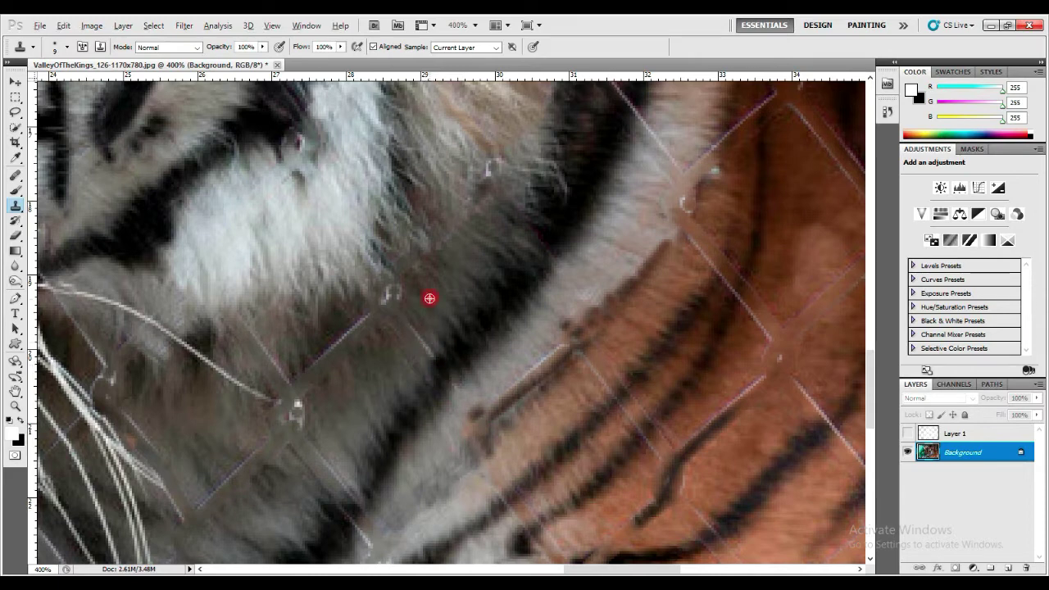
{"action": "mouse_move", "coordinate": [343, 340]}
{"action": "left_mouse_down"}
{"action": "mouse_move", "coordinate": [308, 402]}
{"action": "mouse_move", "coordinate": [339, 416]}
{"action": "mouse_move", "coordinate": [258, 398]}
{"action": "left_mouse_up"}
{"action": "mouse_move", "coordinate": [308, 432]}
{"action": "left_mouse_down"}
{"action": "mouse_move", "coordinate": [242, 355]}
{"action": "mouse_move", "coordinate": [279, 362]}
{"action": "mouse_move", "coordinate": [327, 468]}
{"action": "mouse_move", "coordinate": [322, 480]}
{"action": "mouse_move", "coordinate": [249, 473]}
{"action": "left_mouse_up"}
{"action": "mouse_move", "coordinate": [178, 505]}
{"action": "left_mouse_down"}
{"action": "mouse_move", "coordinate": [91, 335]}
{"action": "mouse_move", "coordinate": [72, 354]}
{"action": "left_mouse_up"}
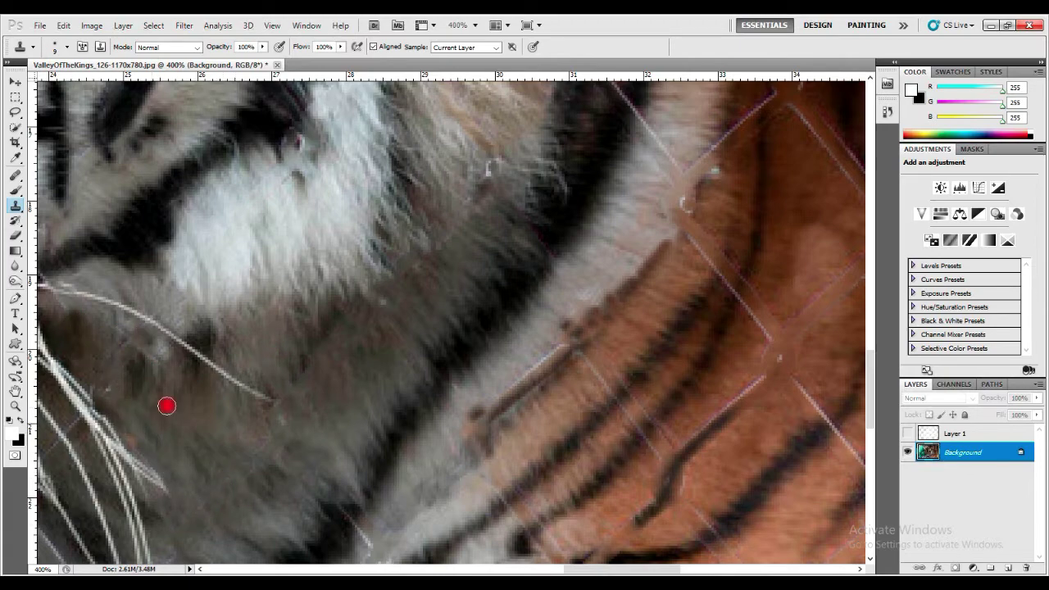
Clone out the wire at the orange foreleg's edge below the whiskers and the wire between the far leg and the chin
{"action": "scroll", "coordinate": [213, 368], "scroll_direction": "down", "scroll_amount": 5}
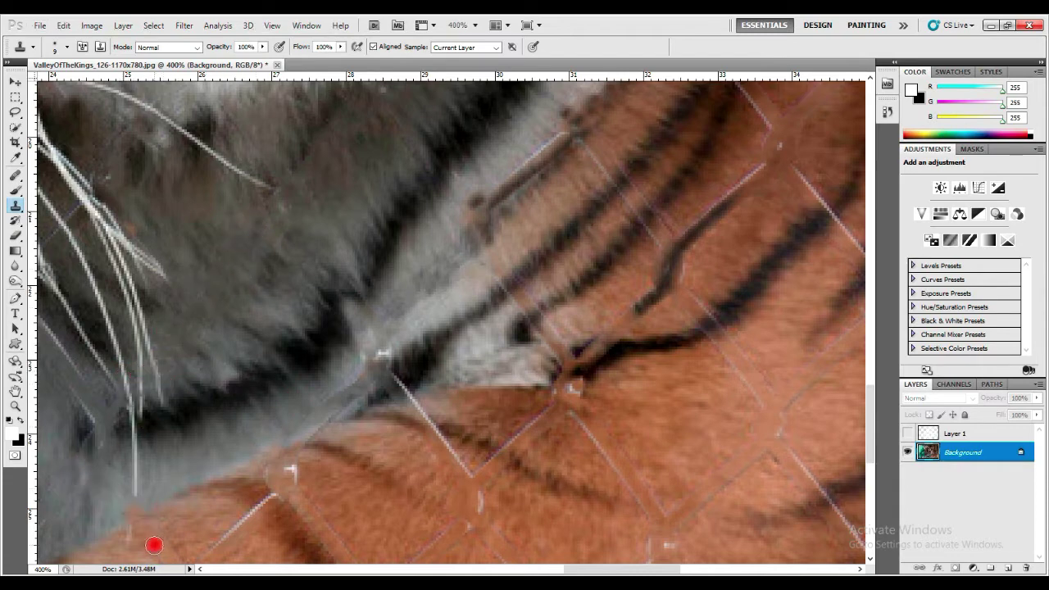
{"action": "left_click_drag", "start_coordinate": [174, 522], "coordinate": [120, 515]}
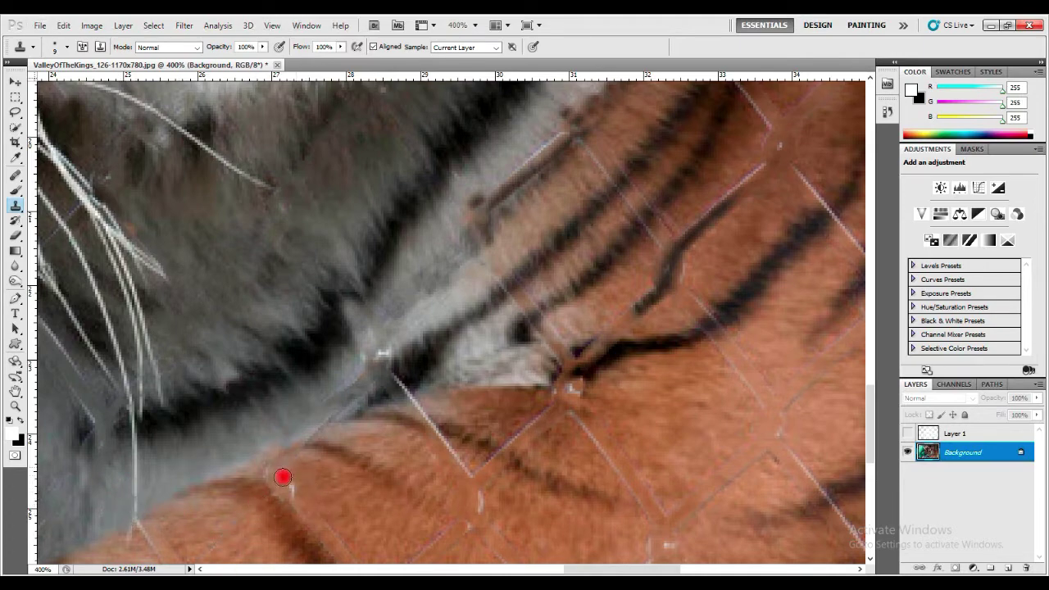
{"action": "left_click", "coordinate": [459, 570]}
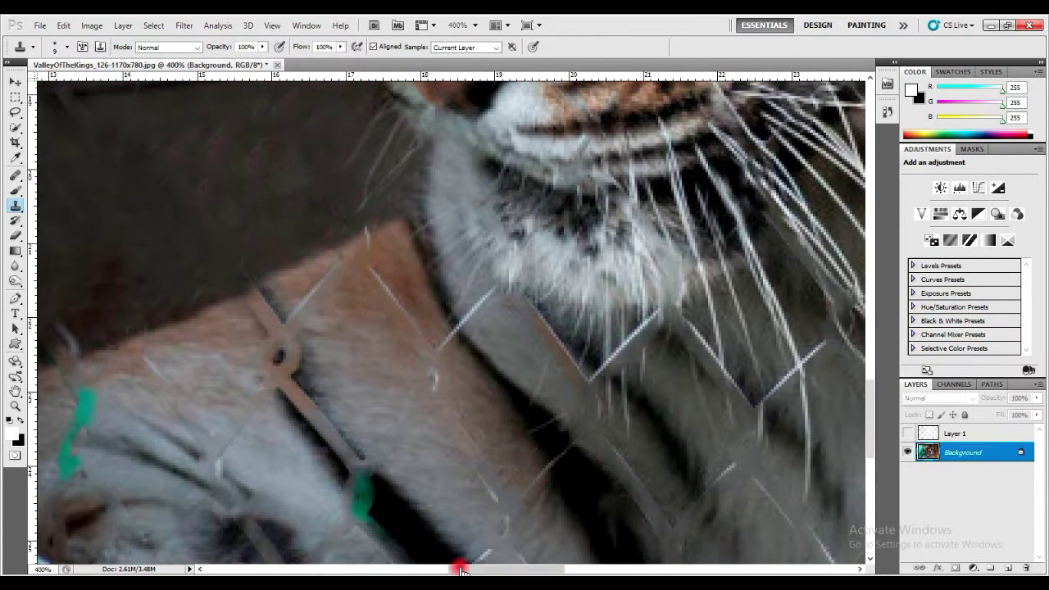
{"action": "left_click_drag", "start_coordinate": [461, 571], "coordinate": [477, 571]}
{"action": "left_click_drag", "start_coordinate": [382, 290], "coordinate": [357, 320]}
{"action": "left_click", "coordinate": [357, 326], "text": "alt"}
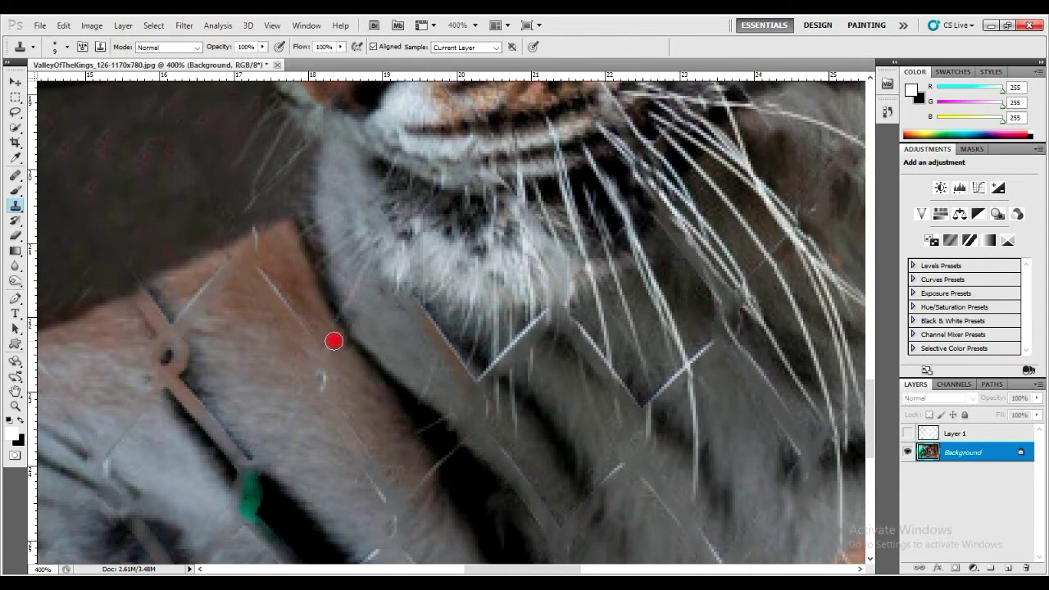
Clone tan fur over the wires and link marks crossing the upper part of the far foreleg
{"action": "left_click_drag", "start_coordinate": [256, 230], "coordinate": [260, 246]}
{"action": "left_click_drag", "start_coordinate": [224, 277], "coordinate": [177, 320]}
{"action": "left_click_drag", "start_coordinate": [272, 305], "coordinate": [277, 325]}
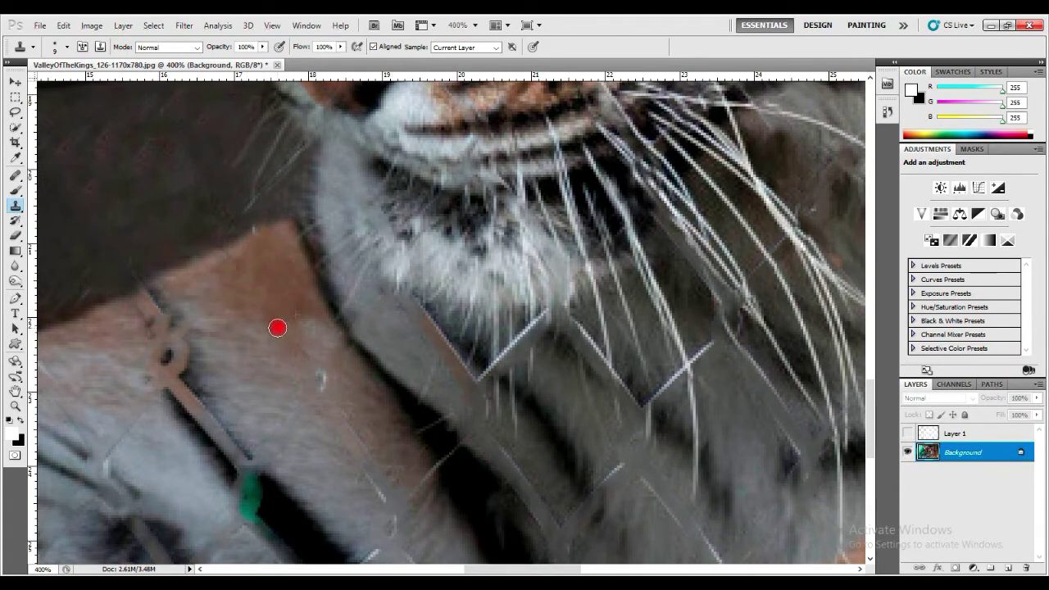
{"action": "left_click_drag", "start_coordinate": [320, 373], "coordinate": [322, 392]}
{"action": "left_click_drag", "start_coordinate": [369, 477], "coordinate": [384, 500]}
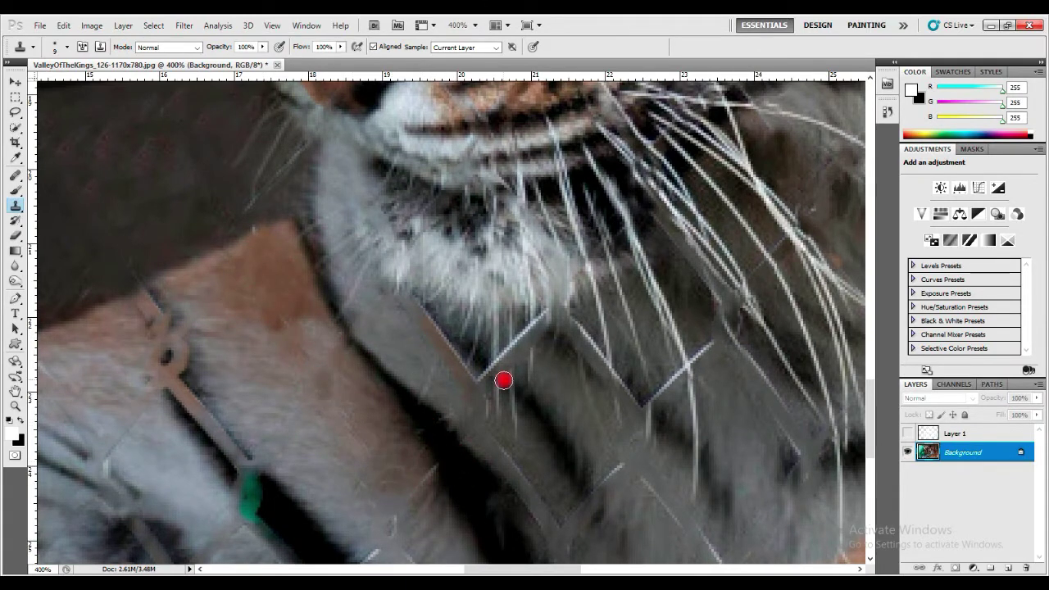
Clone grey fur over the bright zigzag wires directly beneath the tiger's chin
{"action": "left_click_drag", "start_coordinate": [438, 313], "coordinate": [419, 344]}
{"action": "left_click", "coordinate": [463, 324], "text": "alt"}
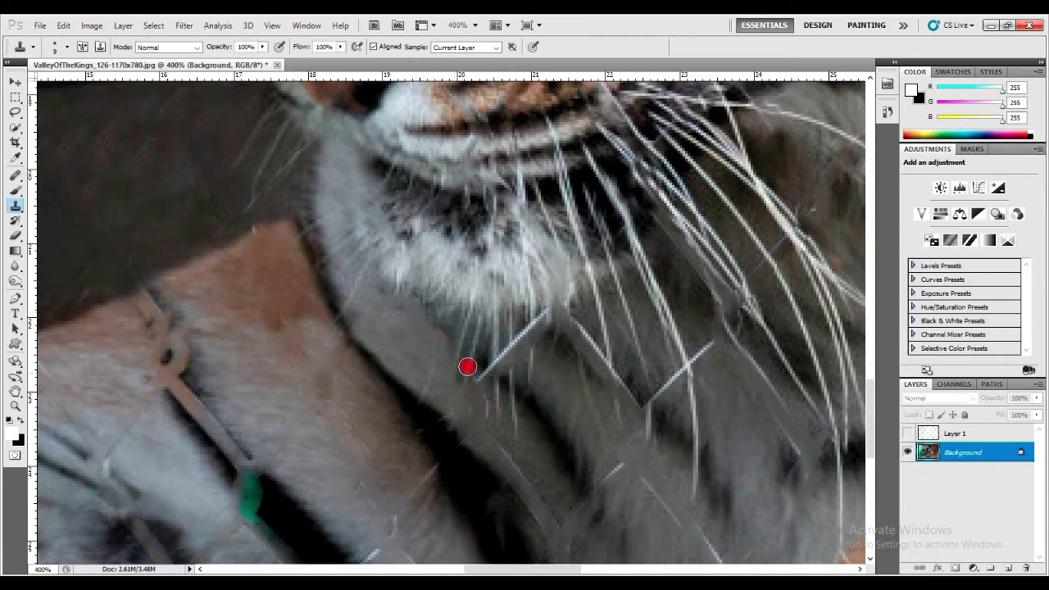
{"action": "left_click_drag", "start_coordinate": [527, 334], "coordinate": [538, 321]}
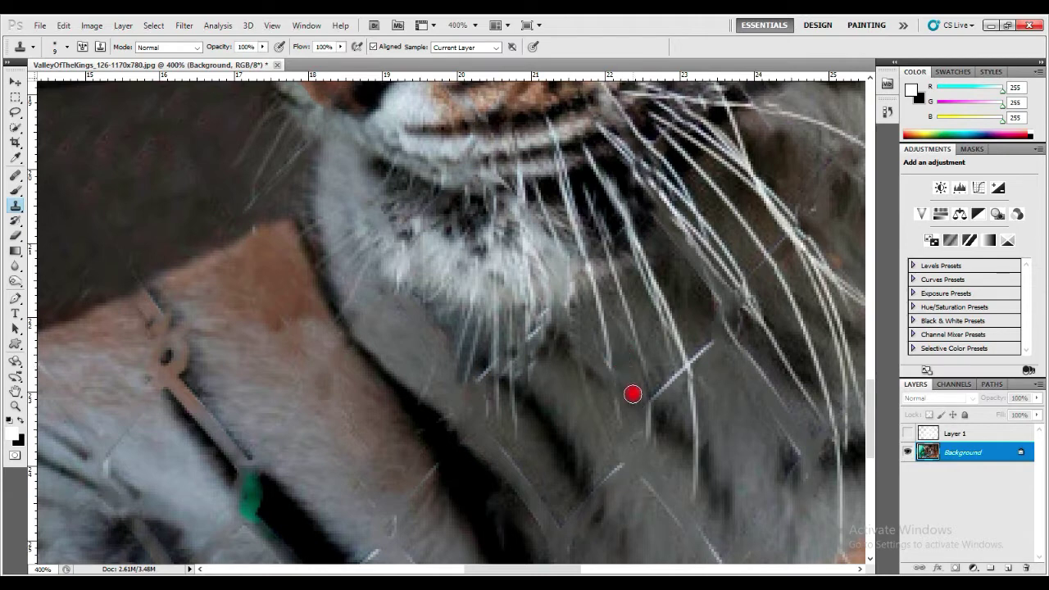
Clone grey and black fur over the wires crossing the chest below the whiskers and the dark stripe beside the far leg
{"action": "left_click_drag", "start_coordinate": [633, 394], "coordinate": [667, 421]}
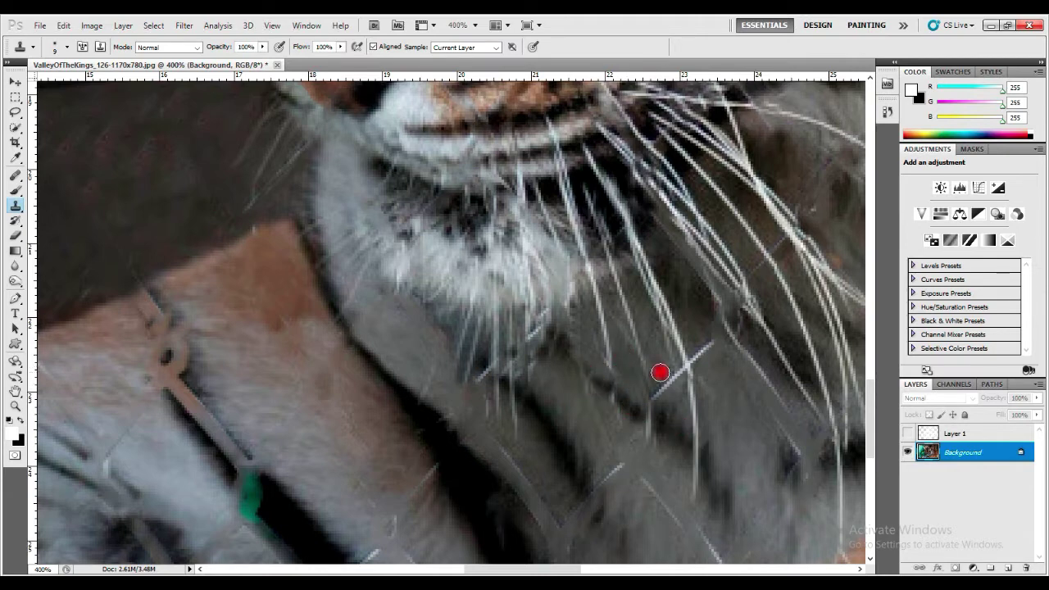
{"action": "left_click_drag", "start_coordinate": [653, 512], "coordinate": [703, 520]}
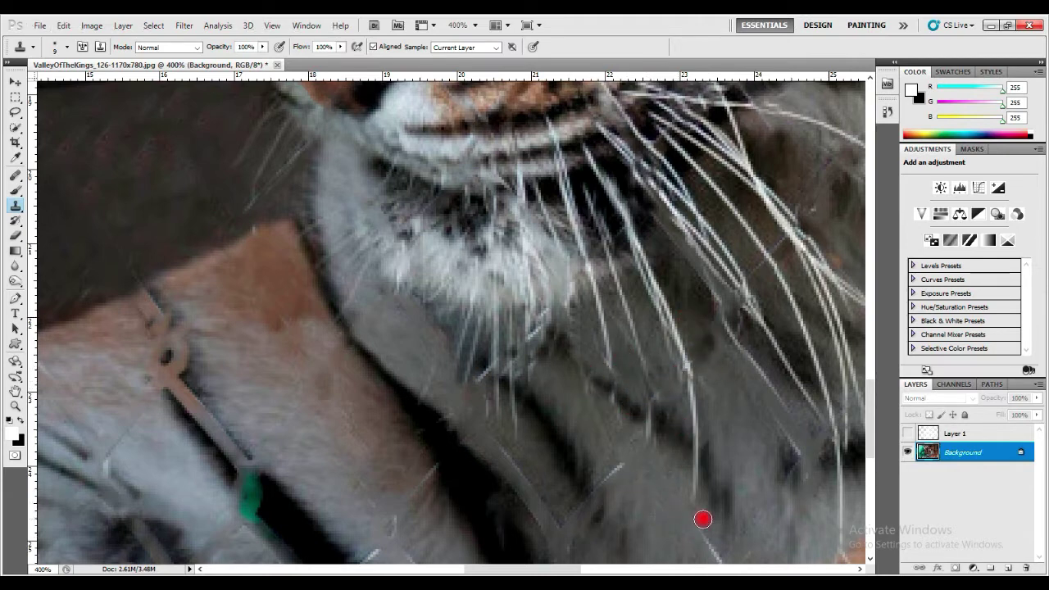
{"action": "left_click_drag", "start_coordinate": [556, 510], "coordinate": [516, 458]}
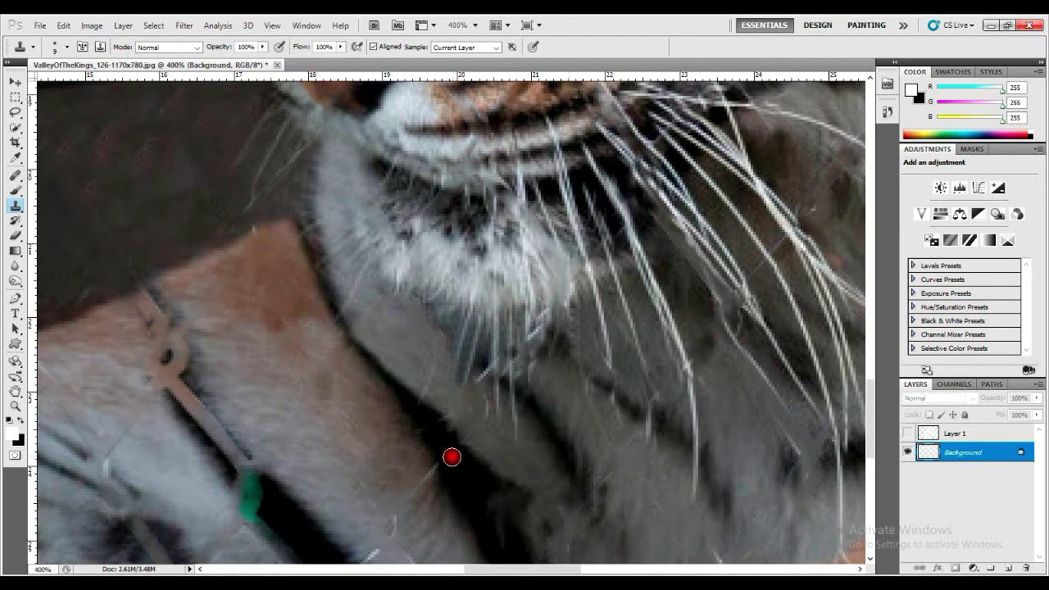
{"action": "left_click_drag", "start_coordinate": [451, 457], "coordinate": [374, 557]}
Clone weathered wood over the wires and green patches on the fence boards between the green hood and the patterned cap
{"action": "key", "text": "z"}
{"action": "left_click", "coordinate": [386, 380], "text": "alt"}
{"action": "left_click", "coordinate": [386, 379], "text": "alt"}
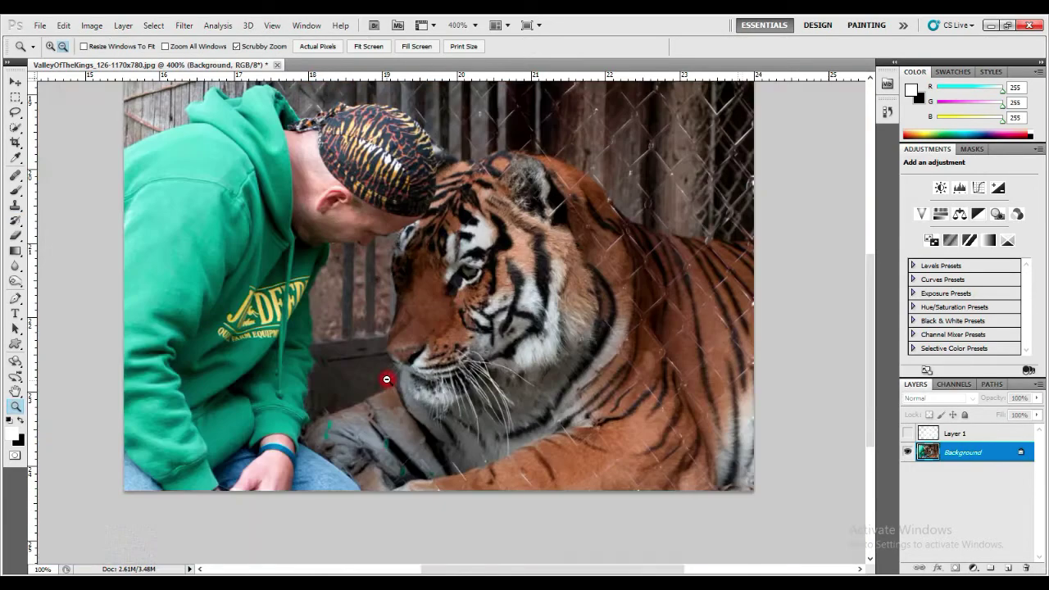
{"action": "left_click", "coordinate": [386, 379], "text": "alt"}
{"action": "left_click", "coordinate": [516, 347], "text": "alt"}
{"action": "left_click", "coordinate": [510, 336]}
{"action": "left_click", "coordinate": [510, 336]}
{"action": "left_click", "coordinate": [358, 168]}
{"action": "left_click", "coordinate": [358, 168]}
{"action": "key", "text": "s"}
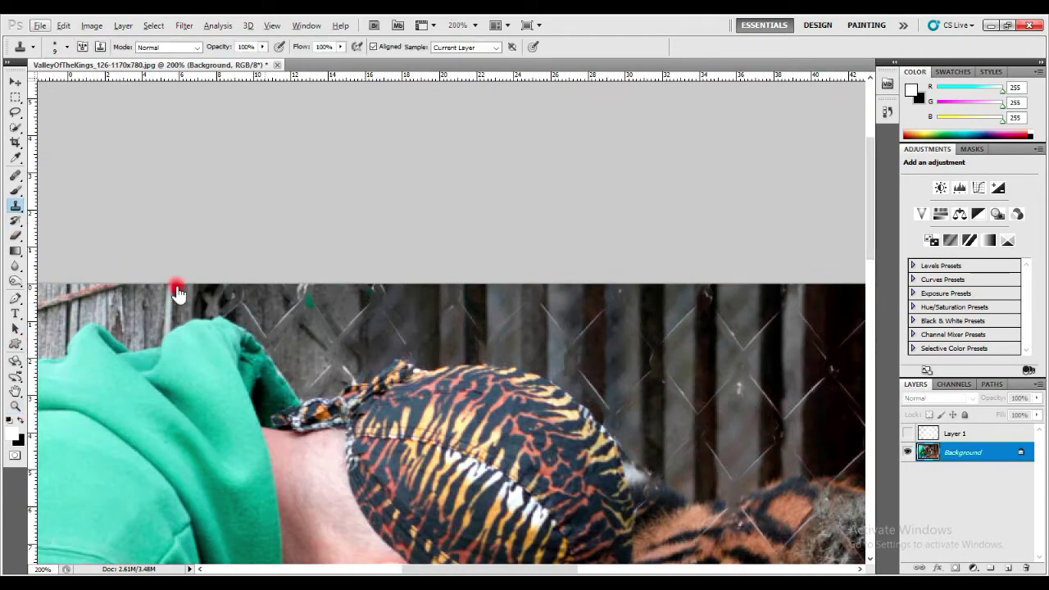
{"action": "left_click", "coordinate": [15, 405]}
{"action": "left_click", "coordinate": [274, 333]}
{"action": "left_click", "coordinate": [273, 333]}
{"action": "left_click", "coordinate": [274, 333]}
{"action": "key", "text": "s"}
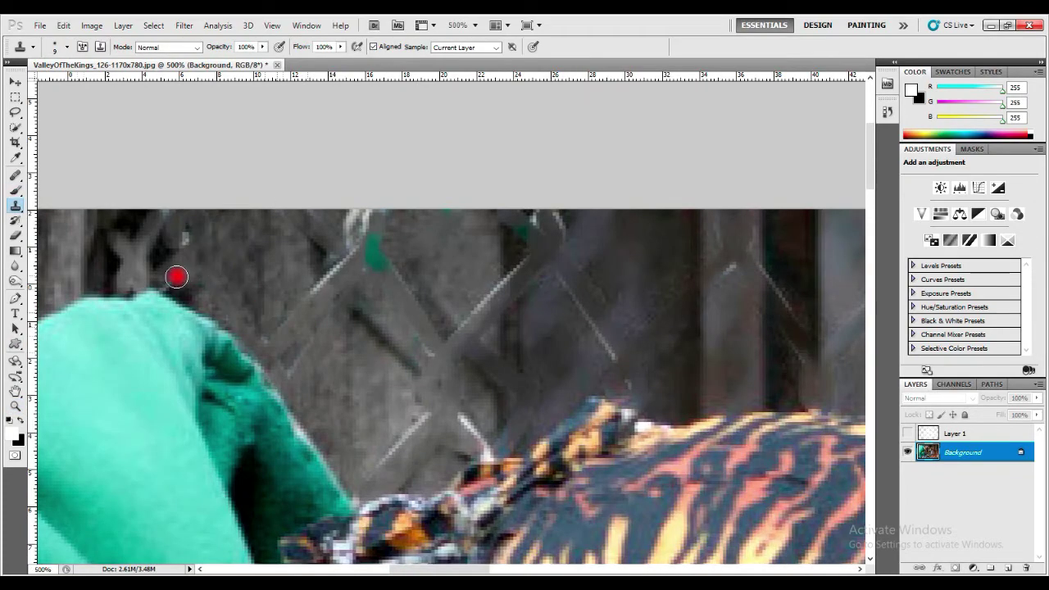
{"action": "mouse_move", "coordinate": [285, 311]}
{"action": "left_mouse_down"}
{"action": "mouse_move", "coordinate": [288, 227]}
{"action": "mouse_move", "coordinate": [333, 281]}
{"action": "mouse_move", "coordinate": [352, 286]}
{"action": "mouse_move", "coordinate": [374, 223]}
{"action": "mouse_move", "coordinate": [431, 311]}
{"action": "mouse_move", "coordinate": [489, 323]}
{"action": "mouse_move", "coordinate": [520, 255]}
{"action": "mouse_move", "coordinate": [514, 208]}
{"action": "left_mouse_up"}
{"action": "mouse_move", "coordinate": [434, 336]}
{"action": "left_mouse_down"}
{"action": "mouse_move", "coordinate": [480, 433]}
{"action": "mouse_move", "coordinate": [380, 413]}
{"action": "mouse_move", "coordinate": [572, 347]}
{"action": "mouse_move", "coordinate": [635, 391]}
{"action": "left_mouse_up"}
Clone matching plank texture over the wires crossing the fence boards above the patterned cap
{"action": "scroll", "coordinate": [635, 391], "scroll_direction": "right", "scroll_amount": 3}
{"action": "mouse_move", "coordinate": [271, 232]}
{"action": "left_mouse_down"}
{"action": "mouse_move", "coordinate": [405, 222]}
{"action": "mouse_move", "coordinate": [470, 308]}
{"action": "left_mouse_up"}
{"action": "mouse_move", "coordinate": [502, 269]}
{"action": "left_mouse_down"}
{"action": "mouse_move", "coordinate": [529, 369]}
{"action": "mouse_move", "coordinate": [611, 238]}
{"action": "left_mouse_up"}
{"action": "mouse_move", "coordinate": [721, 241]}
{"action": "left_mouse_down"}
{"action": "mouse_move", "coordinate": [729, 319]}
{"action": "mouse_move", "coordinate": [719, 368]}
{"action": "mouse_move", "coordinate": [779, 369]}
{"action": "mouse_move", "coordinate": [774, 432]}
{"action": "mouse_move", "coordinate": [806, 464]}
{"action": "mouse_move", "coordinate": [802, 456]}
{"action": "left_mouse_up"}
{"action": "left_click_drag", "start_coordinate": [802, 322], "coordinate": [828, 279]}
{"action": "left_click_drag", "start_coordinate": [831, 498], "coordinate": [841, 516]}
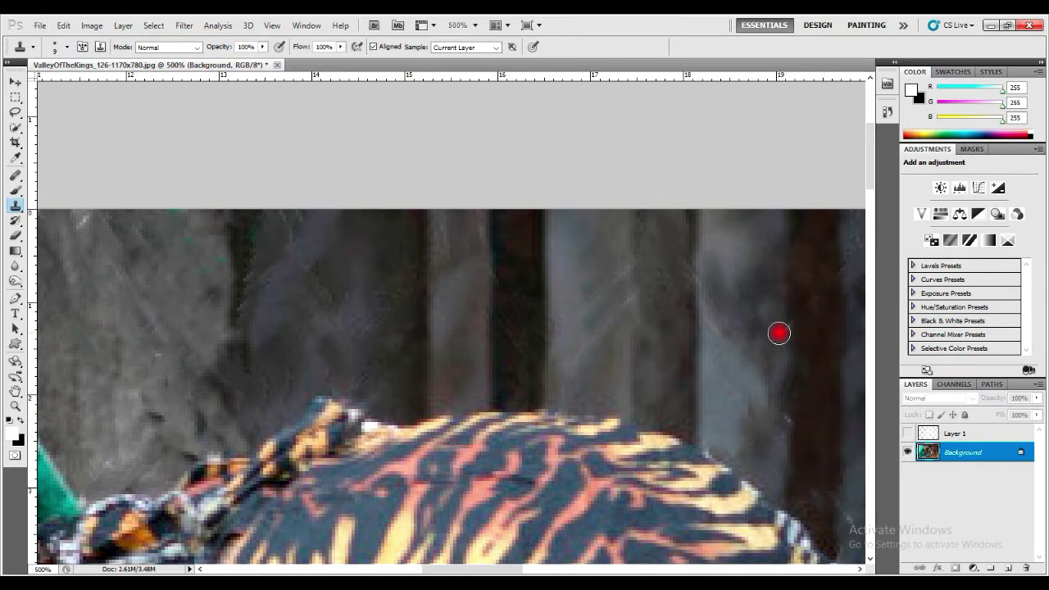
Clone out the diamond of wires on the grey and dark planks just beyond the cap
{"action": "left_click_drag", "start_coordinate": [814, 423], "coordinate": [532, 428]}
{"action": "mouse_move", "coordinate": [567, 467]}
{"action": "left_mouse_down"}
{"action": "mouse_move", "coordinate": [595, 524]}
{"action": "mouse_move", "coordinate": [627, 475]}
{"action": "mouse_move", "coordinate": [655, 356]}
{"action": "mouse_move", "coordinate": [664, 454]}
{"action": "mouse_move", "coordinate": [690, 444]}
{"action": "left_mouse_up"}
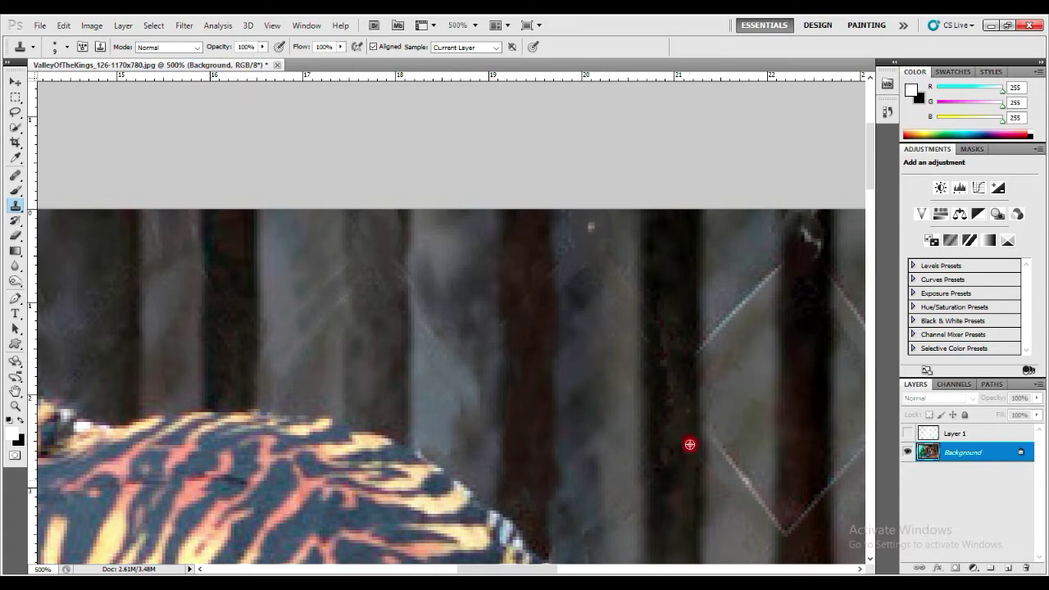
{"action": "left_click_drag", "start_coordinate": [778, 270], "coordinate": [758, 309]}
{"action": "left_click_drag", "start_coordinate": [713, 436], "coordinate": [735, 463]}
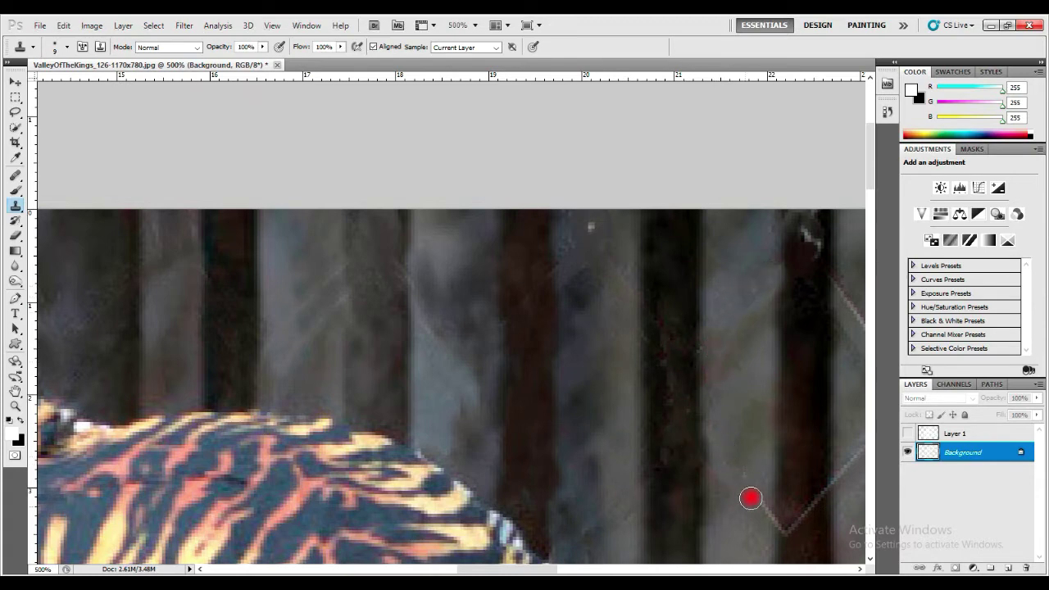
{"action": "left_click_drag", "start_coordinate": [803, 518], "coordinate": [825, 489]}
Clone plank texture over the wires and link knot on the boards between the cap and the tiger's head
{"action": "left_click_drag", "start_coordinate": [871, 161], "coordinate": [871, 192]}
{"action": "left_click_drag", "start_coordinate": [718, 384], "coordinate": [550, 386]}
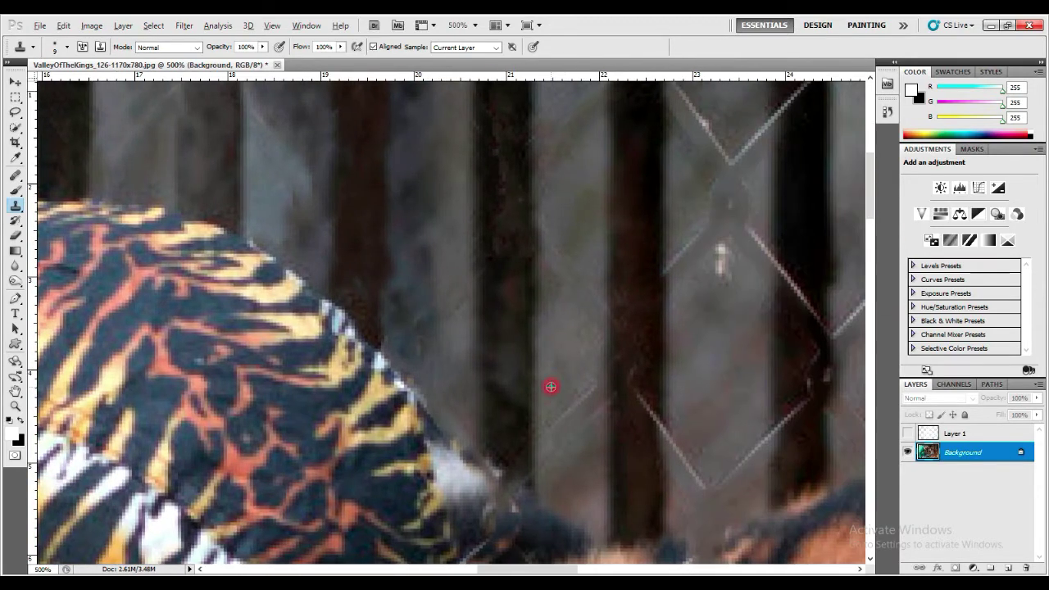
{"action": "left_click", "coordinate": [649, 450], "text": "alt"}
{"action": "mouse_move", "coordinate": [639, 392]}
{"action": "left_mouse_down"}
{"action": "mouse_move", "coordinate": [651, 426]}
{"action": "mouse_move", "coordinate": [701, 485]}
{"action": "mouse_move", "coordinate": [765, 435]}
{"action": "left_mouse_up"}
{"action": "left_click", "coordinate": [654, 466], "text": "alt"}
{"action": "left_click", "coordinate": [734, 498], "text": "alt"}
{"action": "mouse_move", "coordinate": [668, 267]}
{"action": "left_mouse_down"}
{"action": "mouse_move", "coordinate": [677, 253]}
{"action": "mouse_move", "coordinate": [722, 271]}
{"action": "left_mouse_up"}
{"action": "left_click_drag", "start_coordinate": [682, 250], "coordinate": [689, 225]}
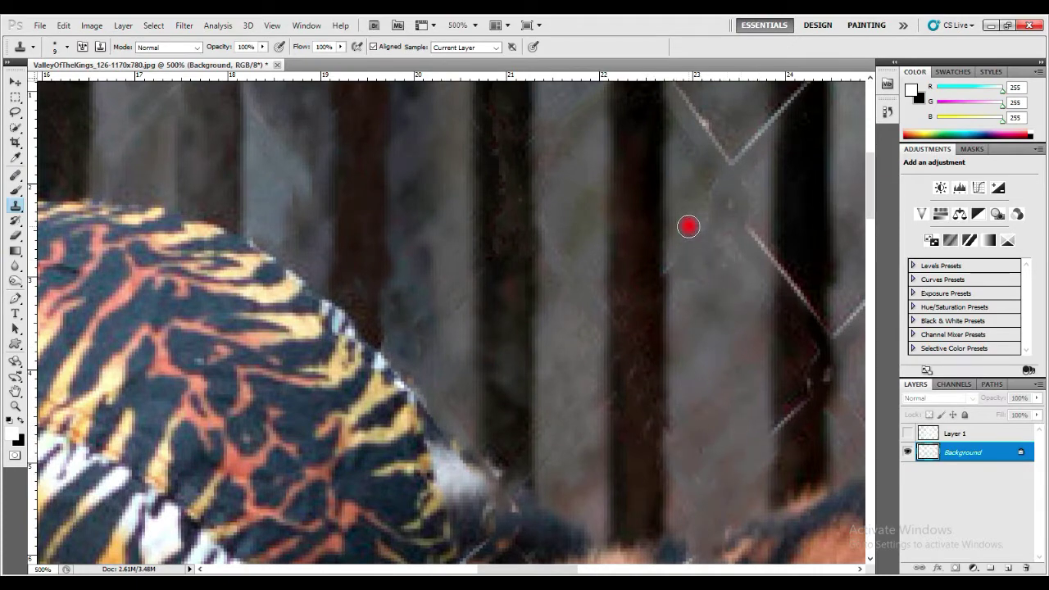
Clone out the wires on the upper part of the pale plank and across the black gap beside it
{"action": "left_click_drag", "start_coordinate": [750, 233], "coordinate": [772, 257]}
{"action": "left_click", "coordinate": [750, 280], "text": "alt"}
{"action": "left_click", "coordinate": [749, 194], "text": "alt"}
{"action": "mouse_move", "coordinate": [726, 155]}
{"action": "left_mouse_down"}
{"action": "mouse_move", "coordinate": [739, 156]}
{"action": "mouse_move", "coordinate": [769, 121]}
{"action": "mouse_move", "coordinate": [704, 125]}
{"action": "left_mouse_up"}
{"action": "left_click_drag", "start_coordinate": [706, 125], "coordinate": [706, 370]}
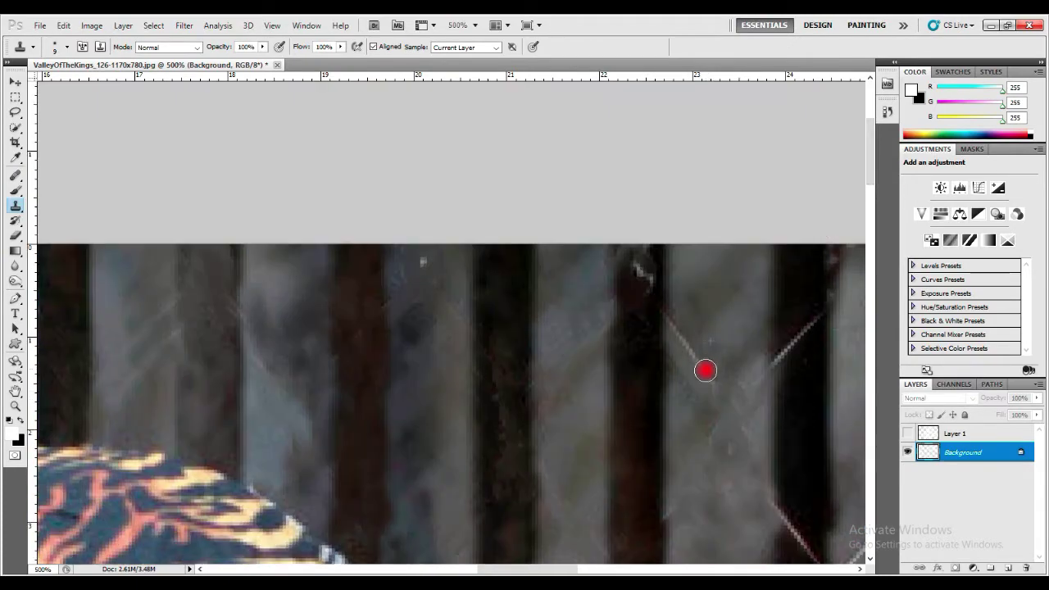
{"action": "left_click", "coordinate": [767, 385], "text": "alt"}
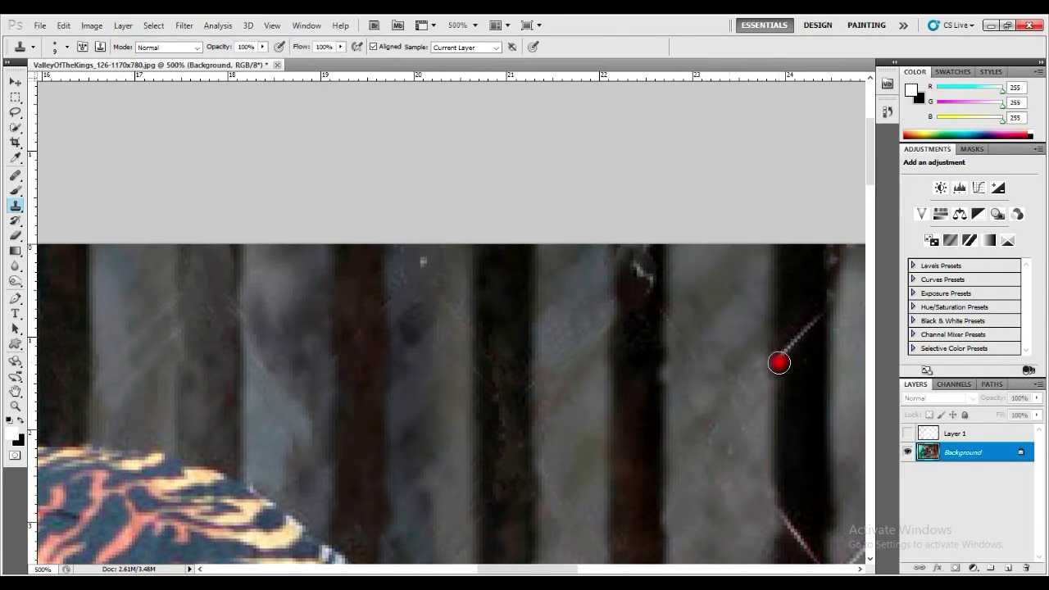
{"action": "left_click_drag", "start_coordinate": [778, 358], "coordinate": [810, 330]}
{"action": "left_click", "coordinate": [792, 447], "text": "alt"}
{"action": "left_click_drag", "start_coordinate": [786, 520], "coordinate": [813, 555]}
Clone matching wood over the remaining wires on the pale planks and the black gap next to the wide dark board
{"action": "left_click_drag", "start_coordinate": [871, 150], "coordinate": [871, 170]}
{"action": "left_click_drag", "start_coordinate": [531, 569], "coordinate": [562, 569]}
{"action": "left_click", "coordinate": [547, 300], "text": "alt"}
{"action": "mouse_move", "coordinate": [554, 423]}
{"action": "left_mouse_down"}
{"action": "mouse_move", "coordinate": [546, 544]}
{"action": "mouse_move", "coordinate": [536, 424]}
{"action": "mouse_move", "coordinate": [663, 345]}
{"action": "mouse_move", "coordinate": [617, 416]}
{"action": "left_mouse_up"}
{"action": "left_click", "coordinate": [683, 374], "text": "alt"}
{"action": "left_click_drag", "start_coordinate": [691, 305], "coordinate": [618, 186]}
{"action": "left_click", "coordinate": [611, 206], "text": "alt"}
{"action": "left_click", "coordinate": [645, 197], "text": "alt"}
{"action": "left_click_drag", "start_coordinate": [645, 223], "coordinate": [697, 338]}
{"action": "left_click", "coordinate": [724, 207], "text": "alt"}
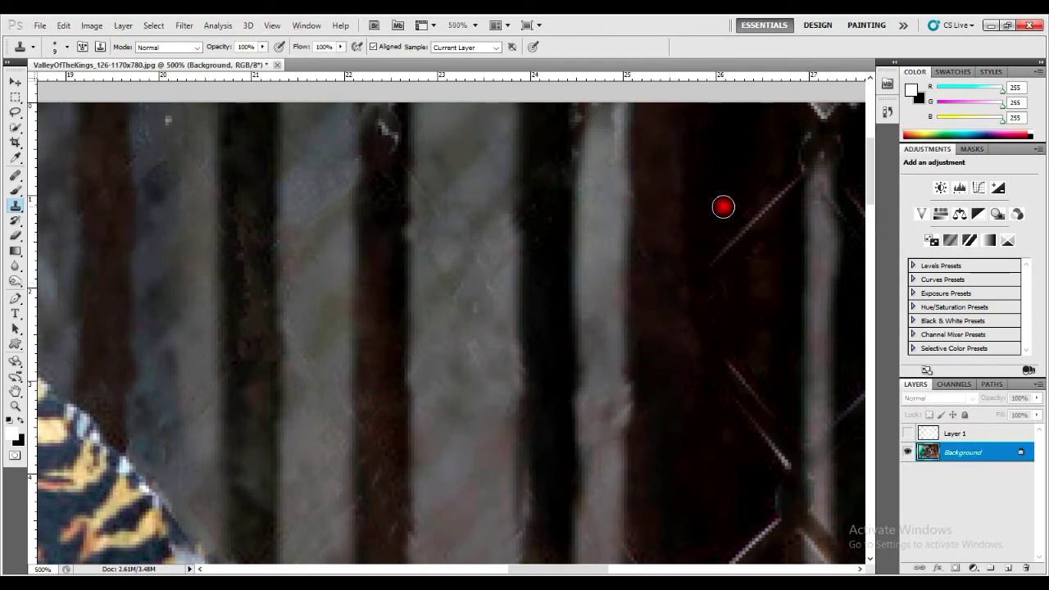
Clone dark brown wood over the wires crossing the wide dark board beside the narrow pale strip
{"action": "left_click_drag", "start_coordinate": [716, 257], "coordinate": [788, 184]}
{"action": "left_click_drag", "start_coordinate": [714, 349], "coordinate": [786, 467]}
{"action": "left_click", "coordinate": [742, 498], "text": "alt"}
{"action": "mouse_move", "coordinate": [763, 503]}
{"action": "left_mouse_down"}
{"action": "mouse_move", "coordinate": [784, 518]}
{"action": "mouse_move", "coordinate": [749, 557]}
{"action": "left_mouse_up"}
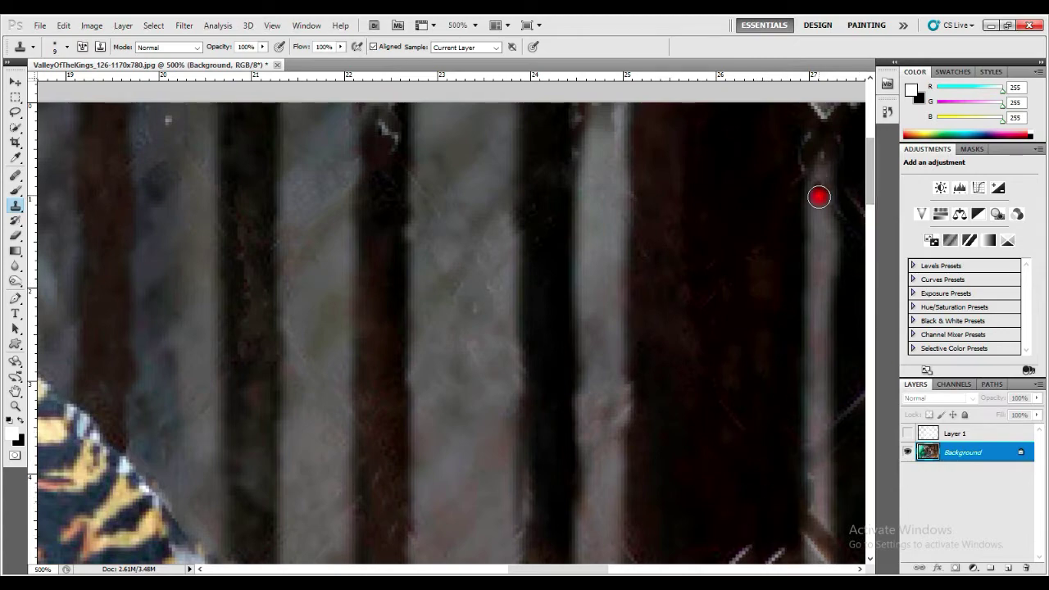
Clone out the wires low on the wide dark board, the pale plank and the adjoining black gap
{"action": "left_click_drag", "start_coordinate": [870, 166], "coordinate": [881, 200]}
{"action": "mouse_move", "coordinate": [714, 337]}
{"action": "left_mouse_down"}
{"action": "mouse_move", "coordinate": [737, 321]}
{"action": "mouse_move", "coordinate": [794, 343]}
{"action": "left_mouse_up"}
{"action": "left_click", "coordinate": [607, 382], "text": "alt"}
{"action": "left_click_drag", "start_coordinate": [613, 350], "coordinate": [623, 368]}
{"action": "left_click", "coordinate": [530, 415], "text": "alt"}
{"action": "mouse_move", "coordinate": [511, 462]}
{"action": "left_mouse_down"}
{"action": "mouse_move", "coordinate": [477, 426]}
{"action": "mouse_move", "coordinate": [498, 447]}
{"action": "left_mouse_up"}
Clone matching wood over the wires on the lower grey and dark planks just above the tiger's head
{"action": "left_click", "coordinate": [383, 449], "text": "alt"}
{"action": "mouse_move", "coordinate": [414, 447]}
{"action": "left_mouse_down"}
{"action": "mouse_move", "coordinate": [453, 417]}
{"action": "mouse_move", "coordinate": [464, 426]}
{"action": "left_mouse_up"}
{"action": "left_click", "coordinate": [403, 444], "text": "alt"}
{"action": "mouse_move", "coordinate": [393, 464]}
{"action": "left_mouse_down"}
{"action": "mouse_move", "coordinate": [358, 494]}
{"action": "mouse_move", "coordinate": [284, 436]}
{"action": "left_mouse_up"}
{"action": "left_click", "coordinate": [527, 507], "text": "alt"}
{"action": "mouse_move", "coordinate": [527, 483]}
{"action": "left_mouse_down"}
{"action": "mouse_move", "coordinate": [569, 522]}
{"action": "mouse_move", "coordinate": [624, 456]}
{"action": "mouse_move", "coordinate": [630, 469]}
{"action": "left_mouse_up"}
Clone out the wires along the outline where the tiger's head meets the fence planks
{"action": "left_click", "coordinate": [560, 481], "text": "alt"}
{"action": "left_click", "coordinate": [603, 440], "text": "alt"}
{"action": "left_click_drag", "start_coordinate": [537, 569], "coordinate": [565, 567]}
{"action": "mouse_move", "coordinate": [515, 515]}
{"action": "left_mouse_down"}
{"action": "mouse_move", "coordinate": [501, 482]}
{"action": "mouse_move", "coordinate": [469, 459]}
{"action": "mouse_move", "coordinate": [569, 552]}
{"action": "mouse_move", "coordinate": [609, 499]}
{"action": "left_mouse_up"}
{"action": "left_click", "coordinate": [470, 497], "text": "alt"}
{"action": "mouse_move", "coordinate": [630, 464]}
{"action": "left_mouse_down"}
{"action": "mouse_move", "coordinate": [641, 485]}
{"action": "mouse_move", "coordinate": [667, 448]}
{"action": "left_mouse_up"}
{"action": "left_click", "coordinate": [637, 408], "text": "alt"}
{"action": "left_click_drag", "start_coordinate": [638, 384], "coordinate": [617, 345]}
{"action": "left_click", "coordinate": [656, 353], "text": "alt"}
{"action": "left_click_drag", "start_coordinate": [689, 382], "coordinate": [769, 311]}
{"action": "left_click", "coordinate": [677, 330], "text": "alt"}
Clone out the wires at the base of the narrow pale strip and across the dark brown boards beyond it
{"action": "left_click", "coordinate": [585, 279], "text": "alt"}
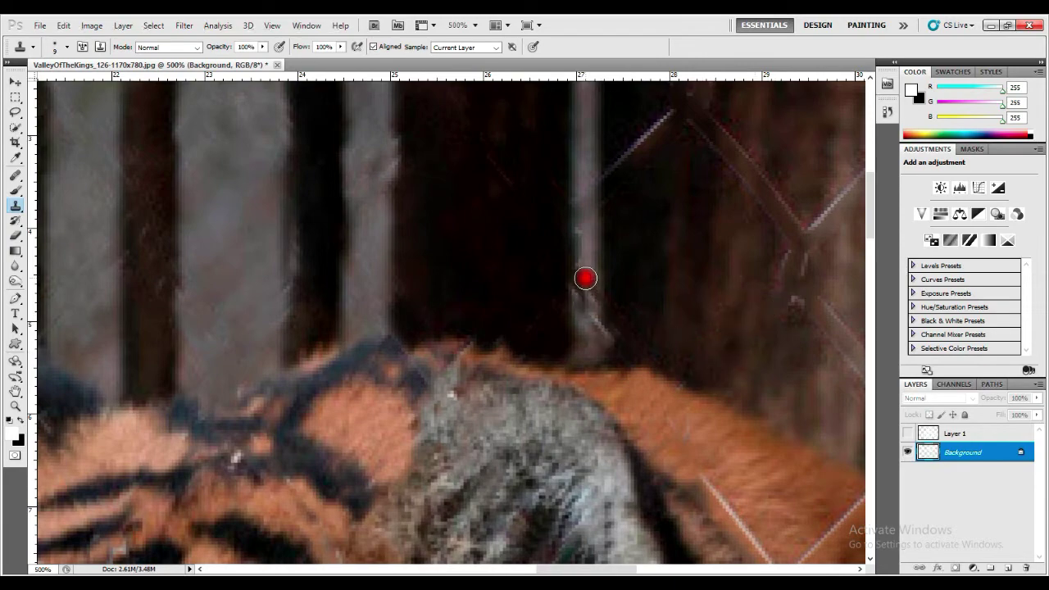
{"action": "left_click_drag", "start_coordinate": [578, 305], "coordinate": [618, 329]}
{"action": "mouse_move", "coordinate": [646, 136]}
{"action": "left_mouse_down"}
{"action": "mouse_move", "coordinate": [662, 160]}
{"action": "mouse_move", "coordinate": [784, 216]}
{"action": "mouse_move", "coordinate": [776, 299]}
{"action": "mouse_move", "coordinate": [795, 328]}
{"action": "mouse_move", "coordinate": [769, 324]}
{"action": "mouse_move", "coordinate": [800, 281]}
{"action": "mouse_move", "coordinate": [846, 303]}
{"action": "left_mouse_up"}
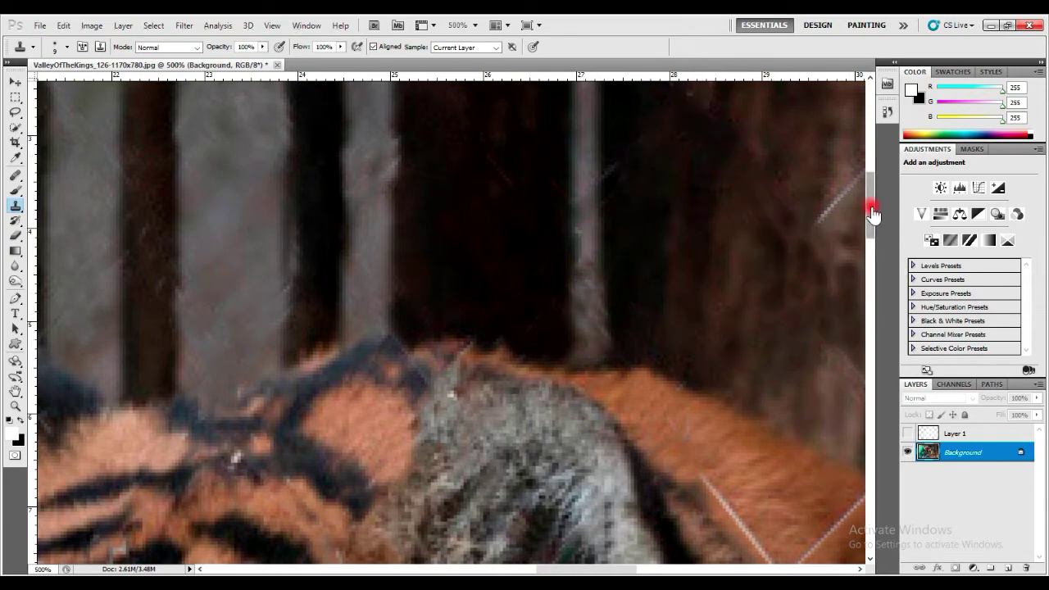
Clone orange, black and ear fur over the wires and link knots on the tiger's forehead and ear
{"action": "left_click_drag", "start_coordinate": [872, 211], "coordinate": [872, 238]}
{"action": "left_click", "coordinate": [271, 369], "text": "alt"}
{"action": "mouse_move", "coordinate": [313, 384]}
{"action": "left_mouse_down"}
{"action": "mouse_move", "coordinate": [261, 418]}
{"action": "mouse_move", "coordinate": [225, 470]}
{"action": "mouse_move", "coordinate": [177, 450]}
{"action": "mouse_move", "coordinate": [136, 404]}
{"action": "left_mouse_up"}
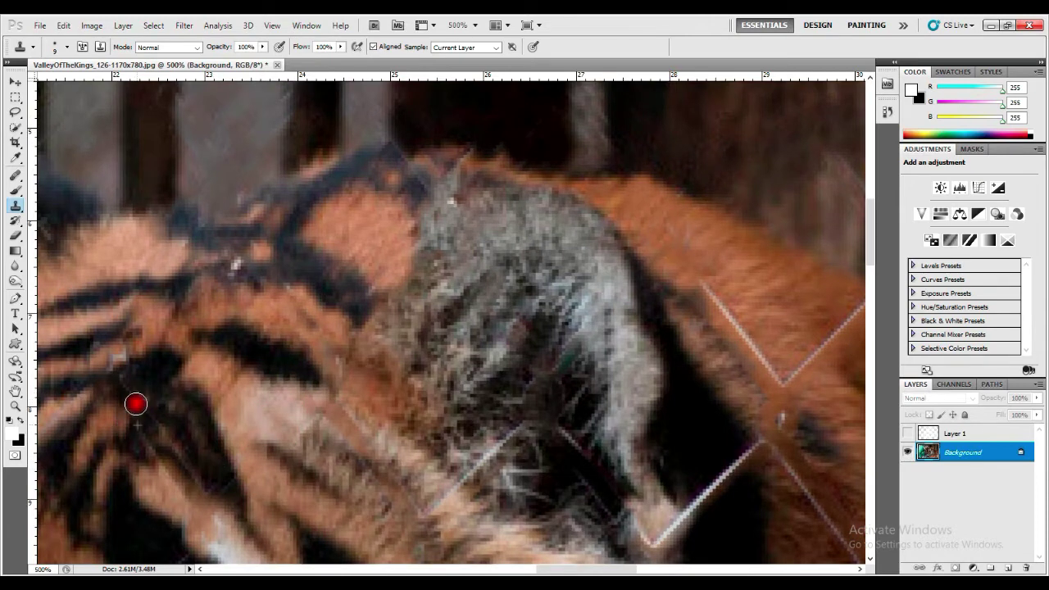
{"action": "mouse_move", "coordinate": [161, 450]}
{"action": "left_mouse_down"}
{"action": "mouse_move", "coordinate": [213, 501]}
{"action": "mouse_move", "coordinate": [238, 492]}
{"action": "mouse_move", "coordinate": [274, 451]}
{"action": "mouse_move", "coordinate": [373, 462]}
{"action": "mouse_move", "coordinate": [307, 424]}
{"action": "mouse_move", "coordinate": [351, 428]}
{"action": "mouse_move", "coordinate": [367, 473]}
{"action": "mouse_move", "coordinate": [433, 503]}
{"action": "mouse_move", "coordinate": [490, 450]}
{"action": "mouse_move", "coordinate": [543, 478]}
{"action": "mouse_move", "coordinate": [555, 436]}
{"action": "mouse_move", "coordinate": [665, 501]}
{"action": "mouse_move", "coordinate": [705, 497]}
{"action": "mouse_move", "coordinate": [735, 459]}
{"action": "mouse_move", "coordinate": [661, 533]}
{"action": "left_mouse_up"}
Clone orange and brown fur over the wires and link knots on the neck and back behind the tiger's ear
{"action": "left_click_drag", "start_coordinate": [541, 567], "coordinate": [578, 567]}
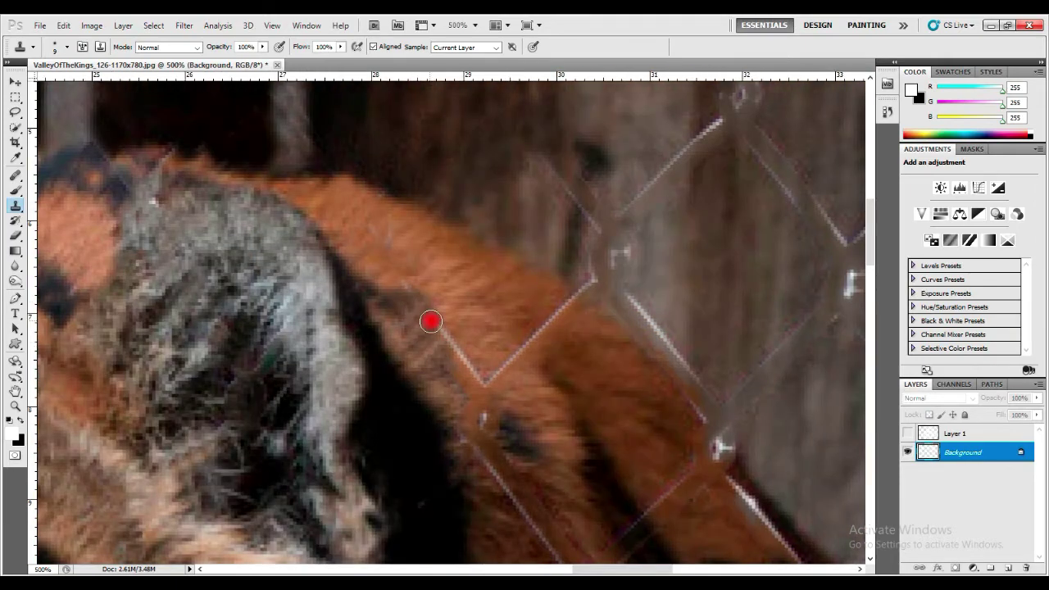
{"action": "mouse_move", "coordinate": [509, 431]}
{"action": "left_mouse_down"}
{"action": "mouse_move", "coordinate": [519, 458]}
{"action": "mouse_move", "coordinate": [474, 405]}
{"action": "mouse_move", "coordinate": [519, 369]}
{"action": "left_mouse_up"}
{"action": "mouse_move", "coordinate": [571, 301]}
{"action": "left_mouse_down"}
{"action": "mouse_move", "coordinate": [639, 296]}
{"action": "mouse_move", "coordinate": [743, 440]}
{"action": "left_mouse_up"}
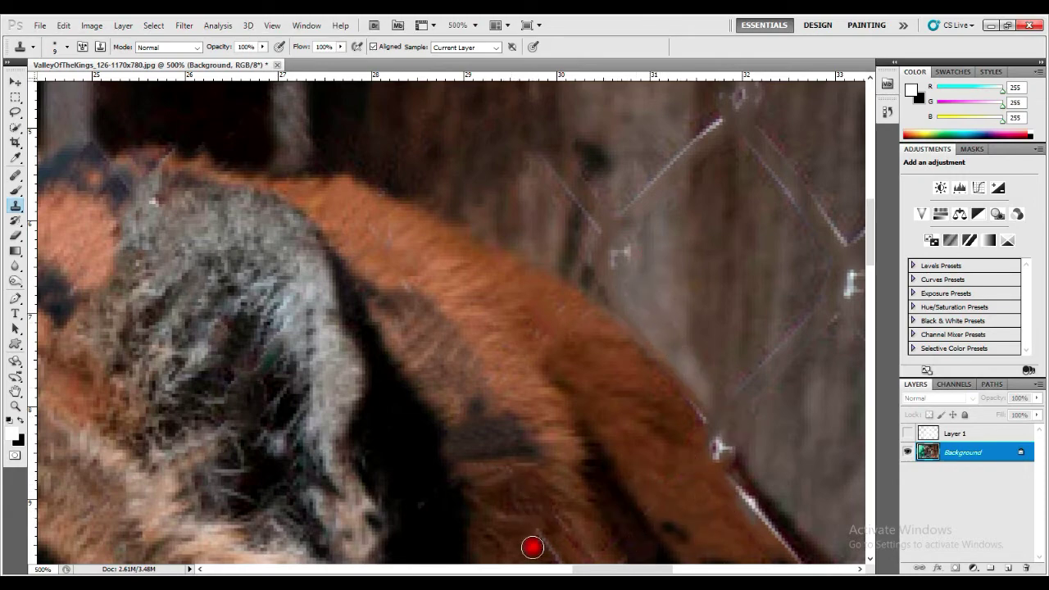
{"action": "scroll", "coordinate": [406, 358], "scroll_direction": "down", "scroll_amount": 5}
{"action": "mouse_move", "coordinate": [406, 358]}
{"action": "left_mouse_down"}
{"action": "mouse_move", "coordinate": [404, 322]}
{"action": "mouse_move", "coordinate": [400, 345]}
{"action": "mouse_move", "coordinate": [435, 405]}
{"action": "mouse_move", "coordinate": [401, 414]}
{"action": "mouse_move", "coordinate": [459, 358]}
{"action": "mouse_move", "coordinate": [457, 377]}
{"action": "mouse_move", "coordinate": [546, 337]}
{"action": "mouse_move", "coordinate": [567, 296]}
{"action": "mouse_move", "coordinate": [572, 247]}
{"action": "mouse_move", "coordinate": [611, 295]}
{"action": "mouse_move", "coordinate": [623, 279]}
{"action": "mouse_move", "coordinate": [611, 344]}
{"action": "mouse_move", "coordinate": [675, 378]}
{"action": "mouse_move", "coordinate": [650, 399]}
{"action": "mouse_move", "coordinate": [691, 416]}
{"action": "mouse_move", "coordinate": [676, 496]}
{"action": "mouse_move", "coordinate": [644, 522]}
{"action": "mouse_move", "coordinate": [633, 437]}
{"action": "mouse_move", "coordinate": [673, 445]}
{"action": "mouse_move", "coordinate": [697, 423]}
{"action": "mouse_move", "coordinate": [706, 473]}
{"action": "mouse_move", "coordinate": [704, 406]}
{"action": "mouse_move", "coordinate": [690, 379]}
{"action": "mouse_move", "coordinate": [730, 390]}
{"action": "mouse_move", "coordinate": [747, 350]}
{"action": "mouse_move", "coordinate": [738, 335]}
{"action": "mouse_move", "coordinate": [789, 347]}
{"action": "mouse_move", "coordinate": [774, 359]}
{"action": "mouse_move", "coordinate": [810, 301]}
{"action": "mouse_move", "coordinate": [812, 313]}
{"action": "mouse_move", "coordinate": [830, 309]}
{"action": "mouse_move", "coordinate": [813, 240]}
{"action": "mouse_move", "coordinate": [737, 156]}
{"action": "left_mouse_up"}
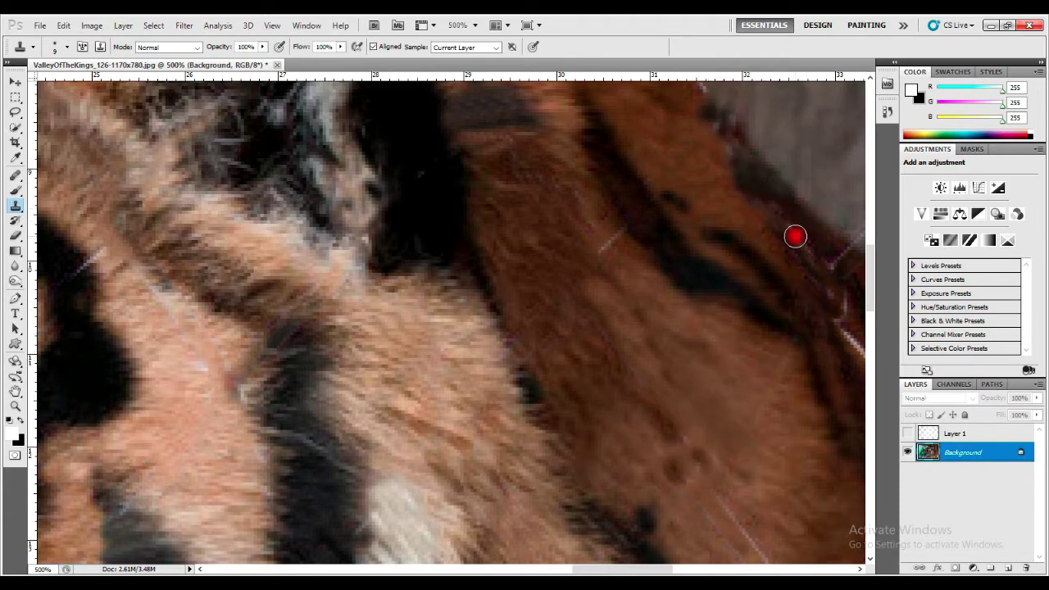
Clone pale fur over the green patch and wires on the tiger's far leg beside the green sleeve
{"action": "double_click", "coordinate": [15, 405]}
{"action": "left_click_drag", "start_coordinate": [872, 244], "coordinate": [886, 261]}
{"action": "left_click_drag", "start_coordinate": [518, 569], "coordinate": [486, 571]}
{"action": "left_click_drag", "start_coordinate": [871, 307], "coordinate": [873, 358]}
{"action": "left_click", "coordinate": [86, 457]}
{"action": "left_click", "coordinate": [86, 457]}
{"action": "left_click", "coordinate": [86, 457]}
{"action": "mouse_move", "coordinate": [464, 570]}
{"action": "left_mouse_down"}
{"action": "mouse_move", "coordinate": [485, 570]}
{"action": "mouse_move", "coordinate": [454, 569]}
{"action": "left_mouse_up"}
{"action": "left_click", "coordinate": [13, 206]}
{"action": "left_click", "coordinate": [401, 350], "text": "alt"}
{"action": "mouse_move", "coordinate": [452, 337]}
{"action": "left_mouse_down"}
{"action": "mouse_move", "coordinate": [433, 366]}
{"action": "mouse_move", "coordinate": [441, 373]}
{"action": "mouse_move", "coordinate": [428, 395]}
{"action": "left_mouse_up"}
{"action": "mouse_move", "coordinate": [447, 356]}
{"action": "left_mouse_down"}
{"action": "mouse_move", "coordinate": [462, 344]}
{"action": "mouse_move", "coordinate": [445, 322]}
{"action": "left_mouse_up"}
{"action": "left_click_drag", "start_coordinate": [351, 327], "coordinate": [355, 309]}
{"action": "left_click_drag", "start_coordinate": [543, 388], "coordinate": [563, 386]}
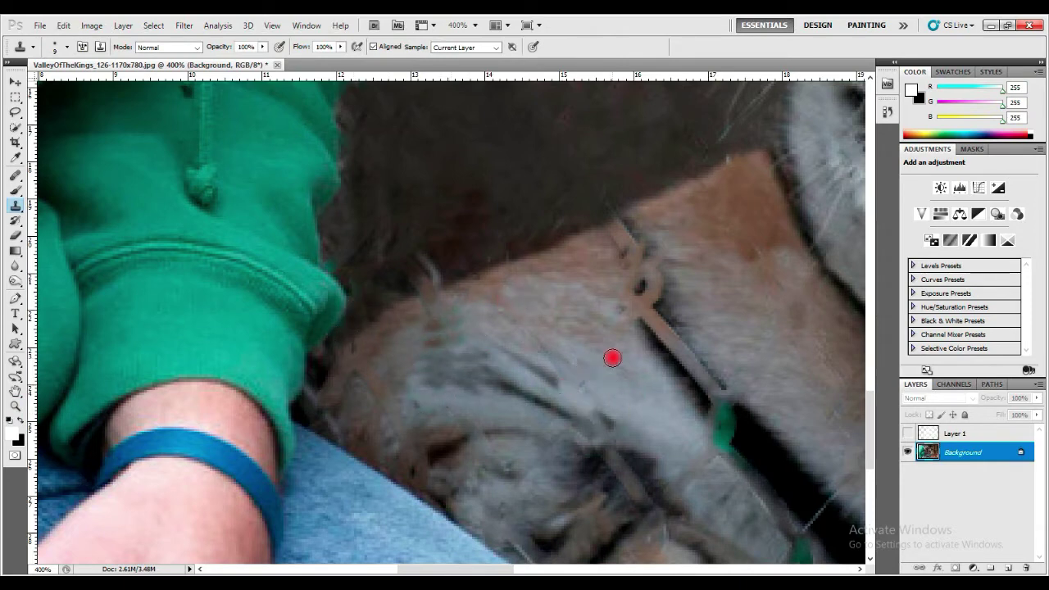
Clone black and pale fur over the chain link and green patch along the far leg's black stripe and the nearby paw wires
{"action": "mouse_move", "coordinate": [723, 398]}
{"action": "left_mouse_down"}
{"action": "mouse_move", "coordinate": [761, 470]}
{"action": "mouse_move", "coordinate": [713, 382]}
{"action": "mouse_move", "coordinate": [672, 356]}
{"action": "mouse_move", "coordinate": [648, 323]}
{"action": "mouse_move", "coordinate": [627, 219]}
{"action": "left_mouse_up"}
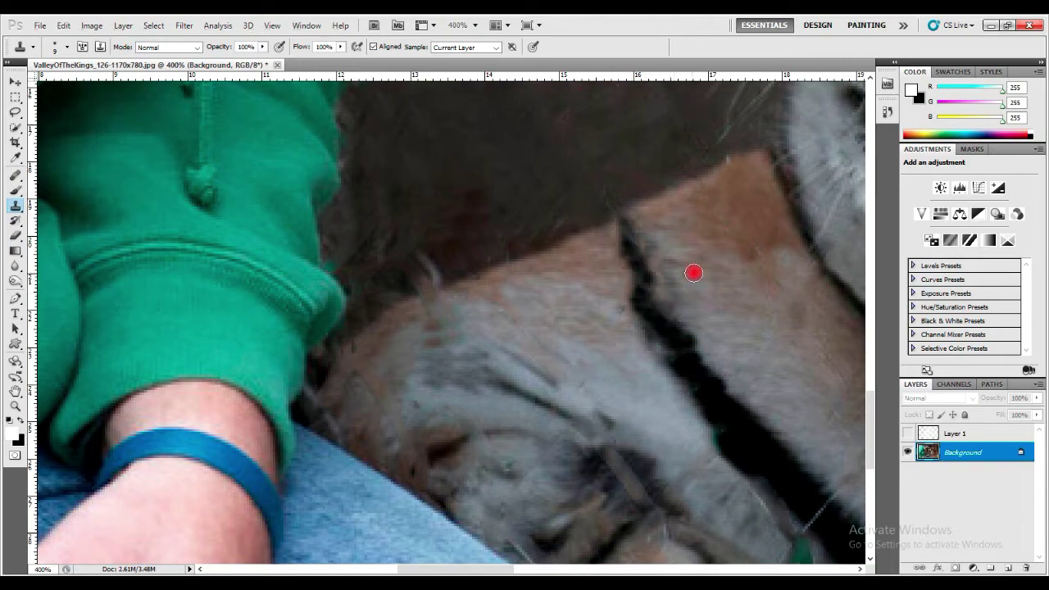
{"action": "mouse_move", "coordinate": [610, 457]}
{"action": "left_mouse_down"}
{"action": "mouse_move", "coordinate": [630, 490]}
{"action": "mouse_move", "coordinate": [600, 512]}
{"action": "mouse_move", "coordinate": [674, 532]}
{"action": "mouse_move", "coordinate": [841, 396]}
{"action": "mouse_move", "coordinate": [473, 568]}
{"action": "mouse_move", "coordinate": [371, 432]}
{"action": "mouse_move", "coordinate": [360, 436]}
{"action": "mouse_move", "coordinate": [411, 474]}
{"action": "mouse_move", "coordinate": [416, 492]}
{"action": "mouse_move", "coordinate": [432, 469]}
{"action": "mouse_move", "coordinate": [477, 479]}
{"action": "left_mouse_up"}
{"action": "mouse_move", "coordinate": [473, 396]}
{"action": "left_mouse_down"}
{"action": "mouse_move", "coordinate": [511, 427]}
{"action": "mouse_move", "coordinate": [541, 414]}
{"action": "mouse_move", "coordinate": [521, 369]}
{"action": "mouse_move", "coordinate": [463, 358]}
{"action": "mouse_move", "coordinate": [482, 399]}
{"action": "mouse_move", "coordinate": [463, 370]}
{"action": "left_mouse_up"}
Clone matching fur over the wires and green patch where the far leg meets the tip of the orange foreleg
{"action": "left_click_drag", "start_coordinate": [870, 430], "coordinate": [869, 450]}
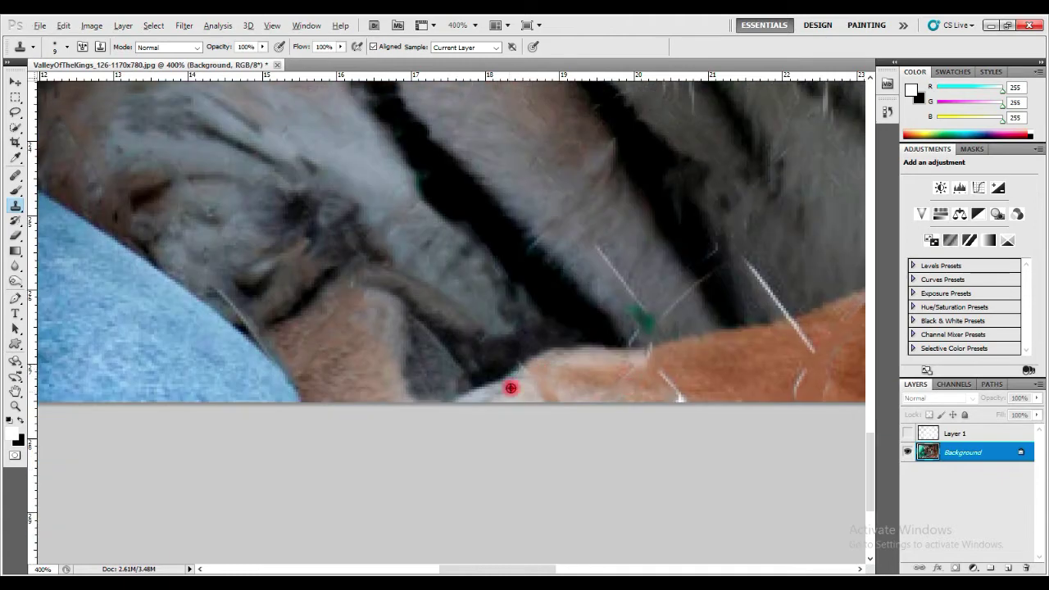
{"action": "left_click_drag", "start_coordinate": [524, 379], "coordinate": [538, 401]}
{"action": "left_click_drag", "start_coordinate": [659, 376], "coordinate": [641, 350]}
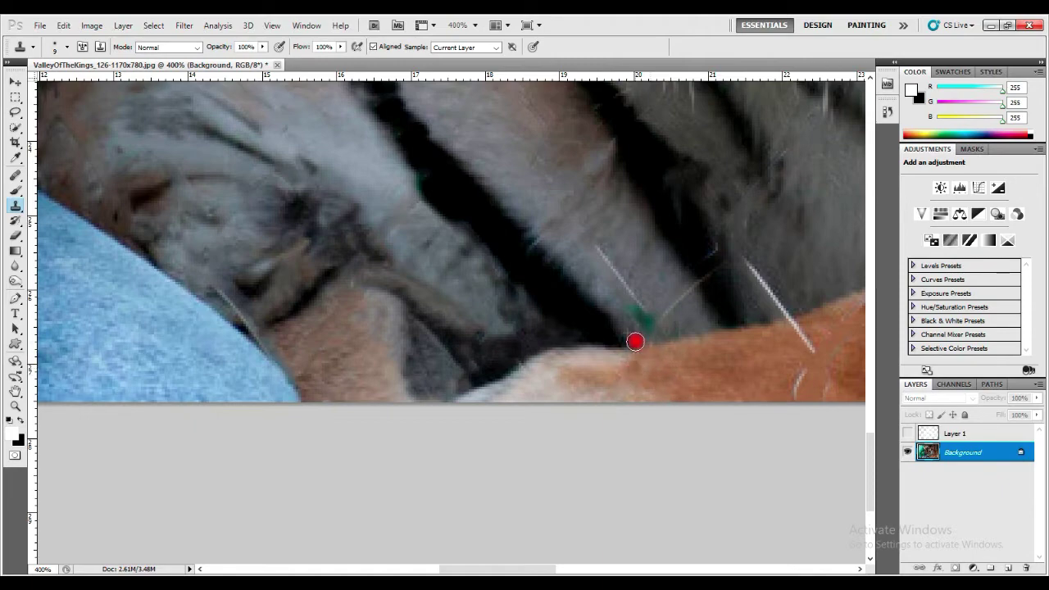
{"action": "left_click", "coordinate": [611, 259]}
{"action": "left_click_drag", "start_coordinate": [672, 306], "coordinate": [691, 276]}
Clone out the wires along the orange foreleg's upper edge and fill in the short dark stripe on it
{"action": "mouse_move", "coordinate": [870, 456]}
{"action": "left_mouse_down"}
{"action": "mouse_move", "coordinate": [897, 402]}
{"action": "mouse_move", "coordinate": [884, 458]}
{"action": "left_mouse_up"}
{"action": "left_click_drag", "start_coordinate": [509, 569], "coordinate": [564, 571]}
{"action": "left_click_drag", "start_coordinate": [409, 337], "coordinate": [405, 326]}
{"action": "mouse_move", "coordinate": [449, 387]}
{"action": "left_mouse_down"}
{"action": "mouse_move", "coordinate": [438, 330]}
{"action": "mouse_move", "coordinate": [448, 297]}
{"action": "mouse_move", "coordinate": [522, 281]}
{"action": "mouse_move", "coordinate": [422, 379]}
{"action": "mouse_move", "coordinate": [412, 330]}
{"action": "left_mouse_up"}
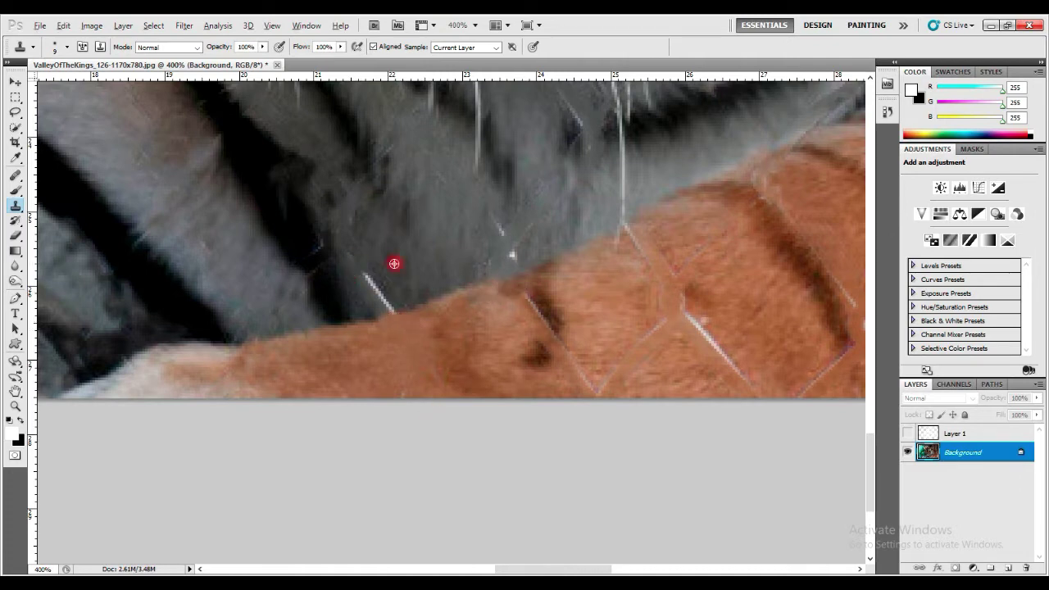
{"action": "left_click_drag", "start_coordinate": [366, 277], "coordinate": [392, 310]}
{"action": "left_click_drag", "start_coordinate": [530, 292], "coordinate": [557, 337]}
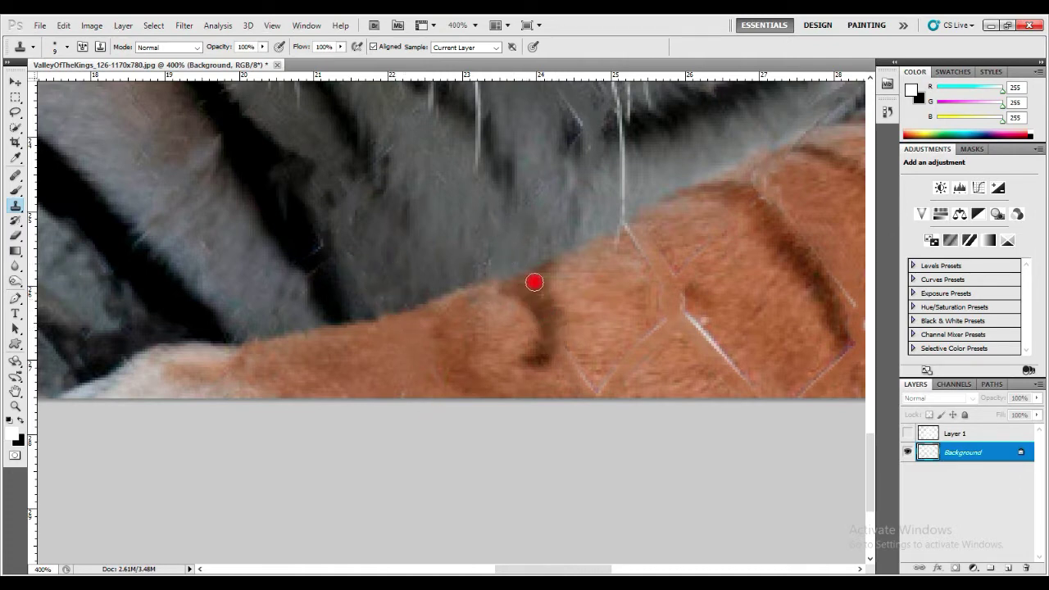
Clone orange fur over the chain-link wires on the foreleg between the short curved stripe and the long dark stripe
{"action": "mouse_move", "coordinate": [534, 282]}
{"action": "left_mouse_down"}
{"action": "mouse_move", "coordinate": [595, 390]}
{"action": "mouse_move", "coordinate": [631, 382]}
{"action": "left_mouse_up"}
{"action": "mouse_move", "coordinate": [687, 317]}
{"action": "left_mouse_down"}
{"action": "mouse_move", "coordinate": [709, 358]}
{"action": "mouse_move", "coordinate": [736, 354]}
{"action": "mouse_move", "coordinate": [750, 398]}
{"action": "left_mouse_up"}
{"action": "left_click_drag", "start_coordinate": [677, 277], "coordinate": [646, 239]}
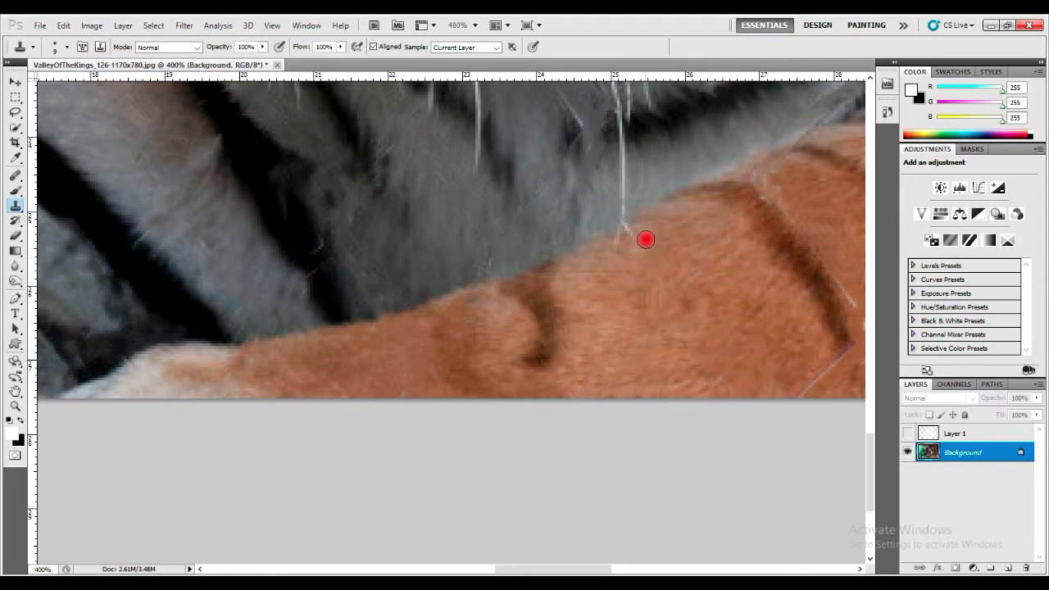
Clone out the wires beside the foreleg's long dark stripe and along its upper edge toward the pale chest fur
{"action": "left_click_drag", "start_coordinate": [888, 467], "coordinate": [890, 427]}
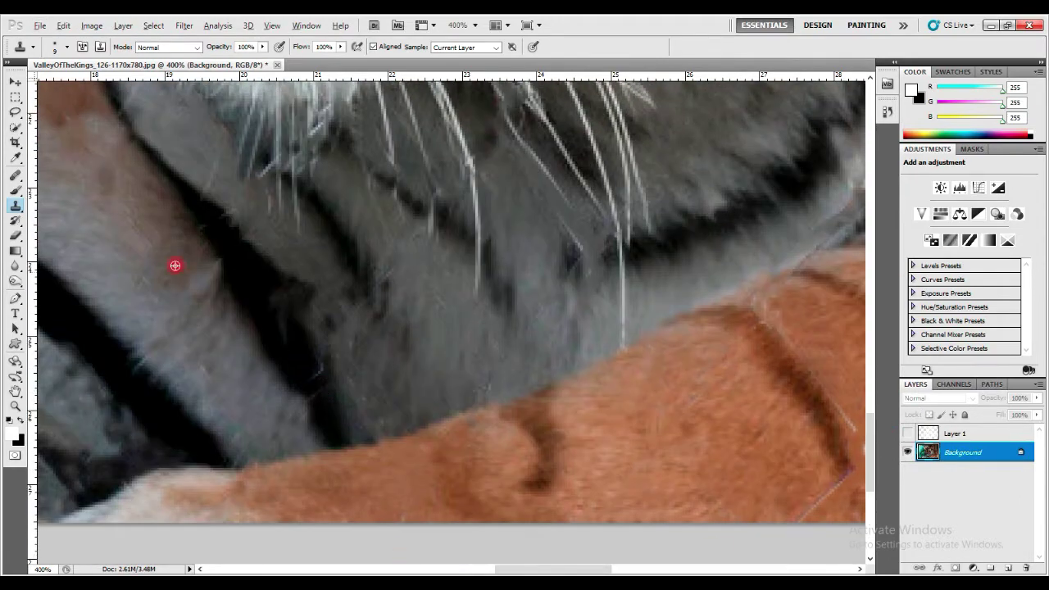
{"action": "scroll", "coordinate": [319, 426], "scroll_direction": "right", "scroll_amount": 5}
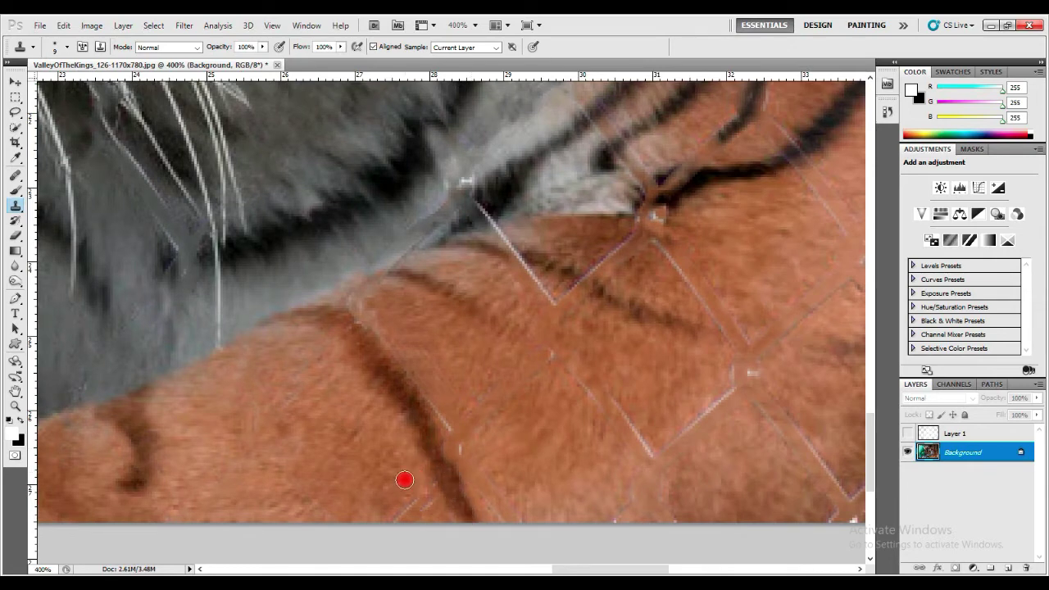
{"action": "left_click_drag", "start_coordinate": [450, 436], "coordinate": [499, 520]}
{"action": "left_click", "coordinate": [398, 296], "text": "alt"}
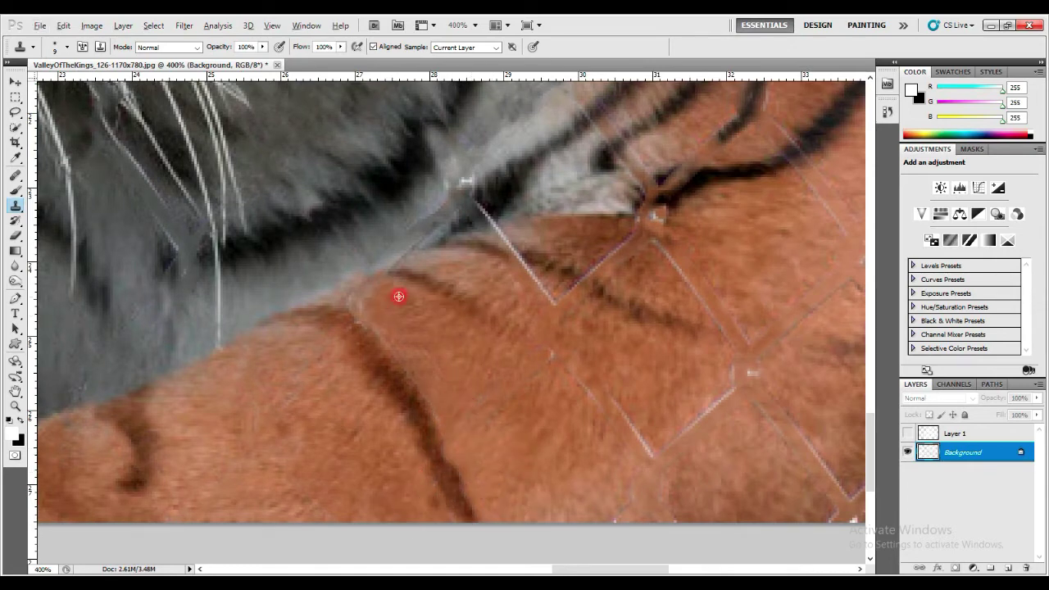
{"action": "left_click_drag", "start_coordinate": [359, 310], "coordinate": [357, 292]}
{"action": "mouse_move", "coordinate": [438, 263]}
{"action": "left_mouse_down"}
{"action": "mouse_move", "coordinate": [532, 257]}
{"action": "mouse_move", "coordinate": [548, 290]}
{"action": "mouse_move", "coordinate": [595, 286]}
{"action": "mouse_move", "coordinate": [609, 237]}
{"action": "left_mouse_up"}
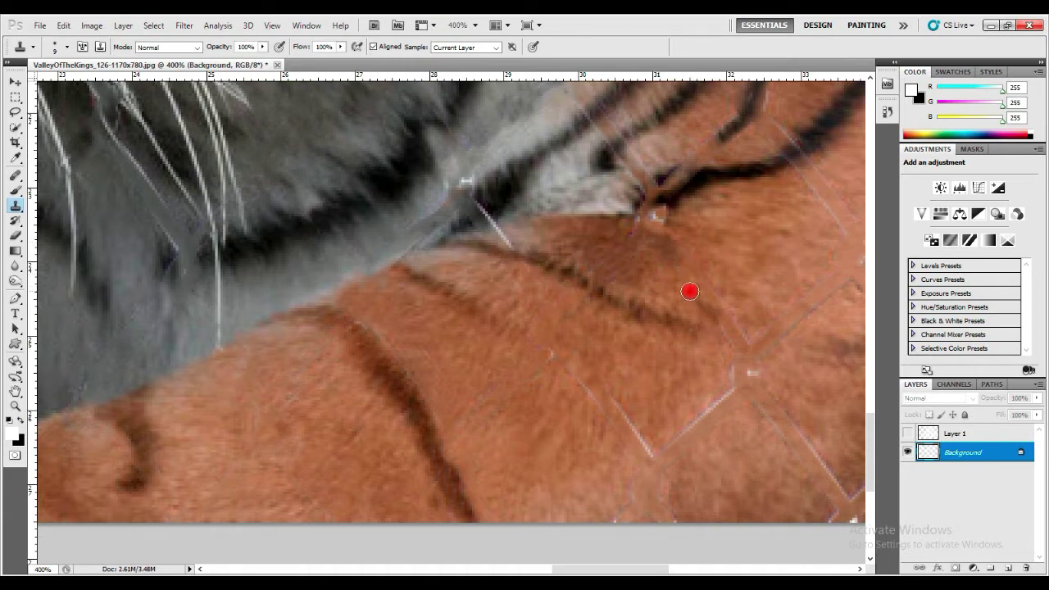
Extend the thin dark stripe on the upper foreleg and clone matching fur over the wires below it and at the chest edge
{"action": "left_click", "coordinate": [637, 317], "text": "alt"}
{"action": "left_click_drag", "start_coordinate": [691, 330], "coordinate": [733, 319]}
{"action": "mouse_move", "coordinate": [728, 395]}
{"action": "left_mouse_down"}
{"action": "mouse_move", "coordinate": [714, 424]}
{"action": "mouse_move", "coordinate": [736, 411]}
{"action": "left_mouse_up"}
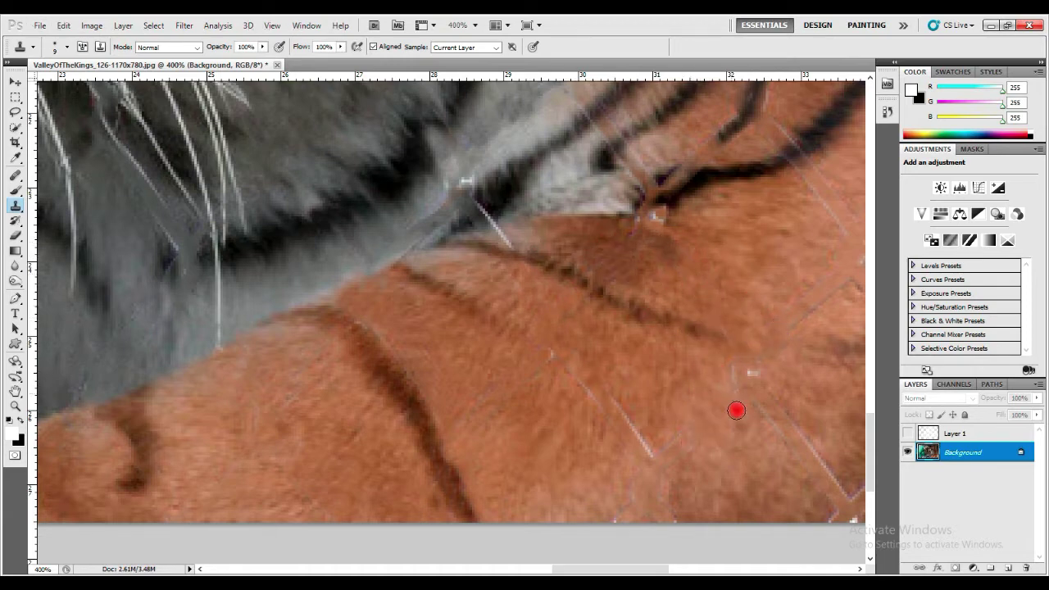
{"action": "mouse_move", "coordinate": [666, 446]}
{"action": "left_mouse_down"}
{"action": "mouse_move", "coordinate": [636, 433]}
{"action": "mouse_move", "coordinate": [578, 358]}
{"action": "mouse_move", "coordinate": [522, 377]}
{"action": "left_mouse_up"}
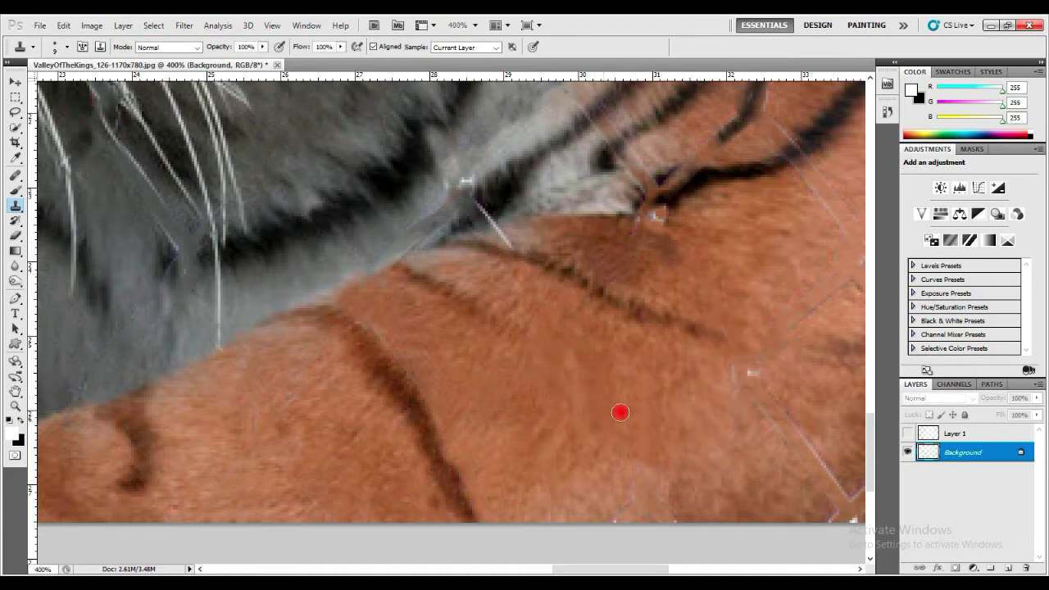
{"action": "left_click_drag", "start_coordinate": [495, 228], "coordinate": [462, 188]}
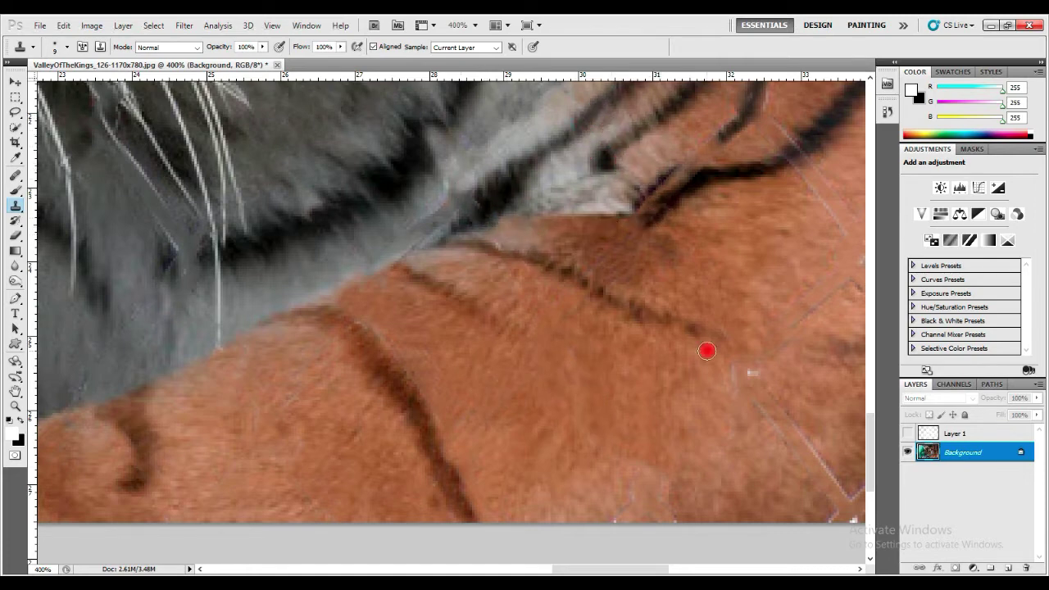
Clone orange fur over the wires and knots on the shoulder around the curved black stripe and down to the image's lower edge
{"action": "left_click_drag", "start_coordinate": [561, 568], "coordinate": [603, 568]}
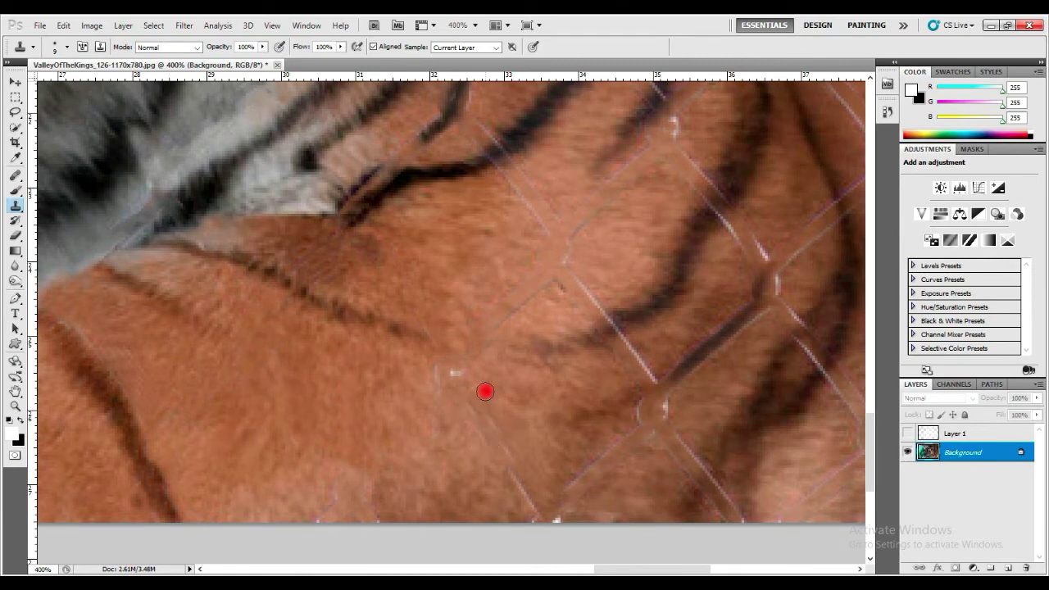
{"action": "mouse_move", "coordinate": [485, 392]}
{"action": "left_mouse_down"}
{"action": "mouse_move", "coordinate": [501, 442]}
{"action": "mouse_move", "coordinate": [573, 490]}
{"action": "mouse_move", "coordinate": [590, 444]}
{"action": "mouse_move", "coordinate": [582, 454]}
{"action": "mouse_move", "coordinate": [616, 420]}
{"action": "left_mouse_up"}
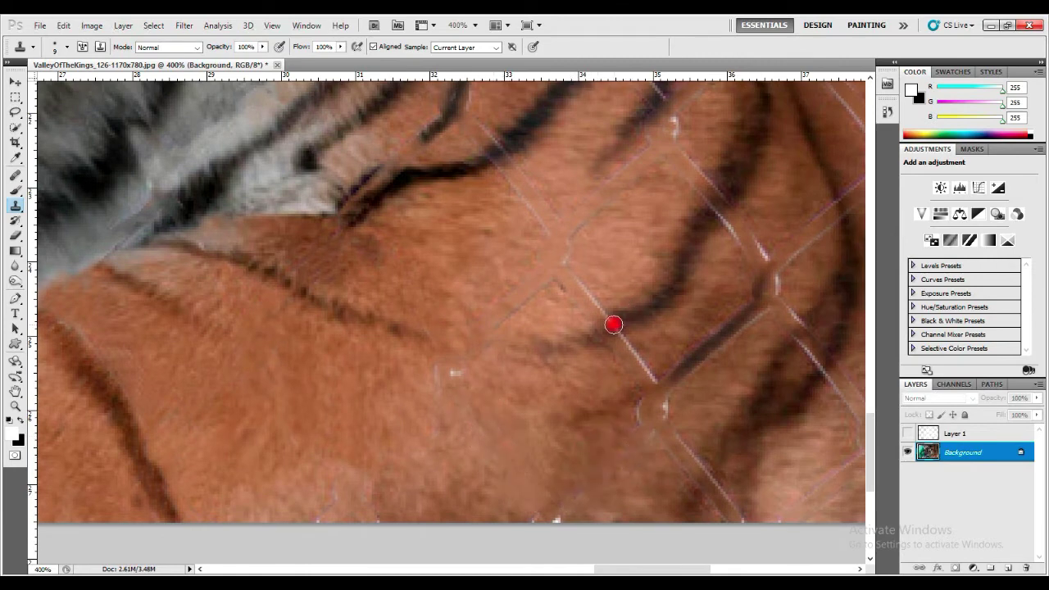
{"action": "mouse_move", "coordinate": [584, 278]}
{"action": "left_mouse_down"}
{"action": "mouse_move", "coordinate": [513, 263]}
{"action": "mouse_move", "coordinate": [513, 321]}
{"action": "mouse_move", "coordinate": [585, 192]}
{"action": "mouse_move", "coordinate": [480, 164]}
{"action": "mouse_move", "coordinate": [469, 147]}
{"action": "left_mouse_up"}
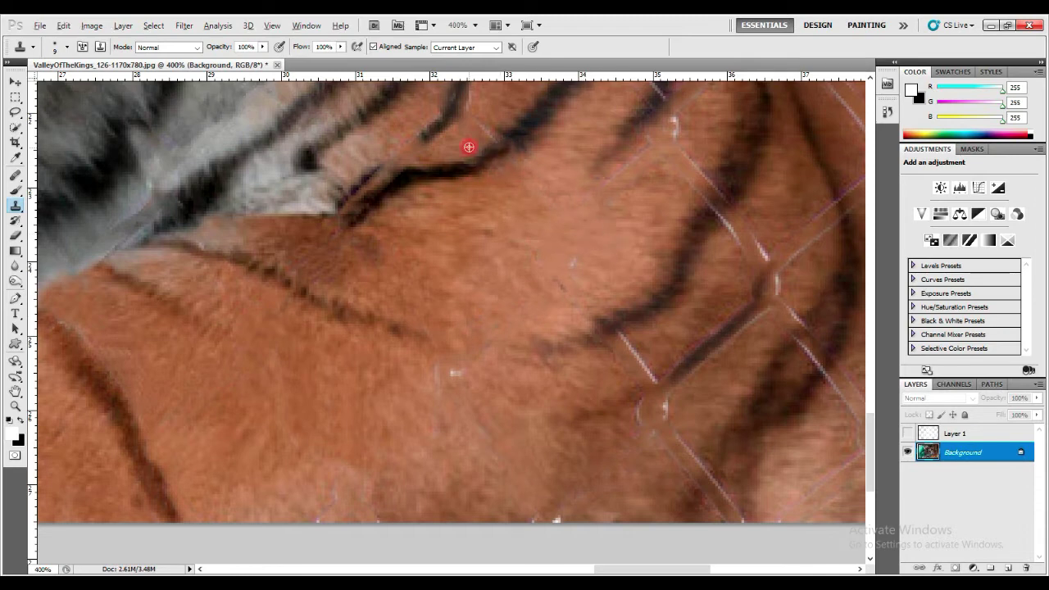
{"action": "mouse_move", "coordinate": [629, 155]}
{"action": "left_mouse_down"}
{"action": "mouse_move", "coordinate": [660, 190]}
{"action": "mouse_move", "coordinate": [628, 155]}
{"action": "left_mouse_up"}
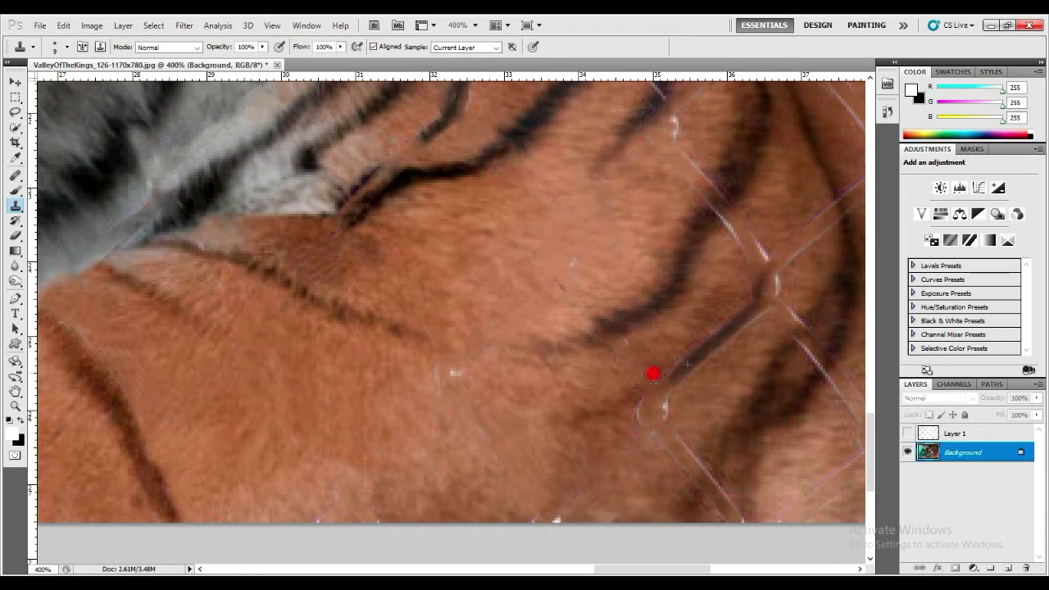
{"action": "mouse_move", "coordinate": [697, 340]}
{"action": "left_mouse_down"}
{"action": "mouse_move", "coordinate": [696, 369]}
{"action": "mouse_move", "coordinate": [672, 402]}
{"action": "mouse_move", "coordinate": [703, 461]}
{"action": "mouse_move", "coordinate": [592, 497]}
{"action": "left_mouse_up"}
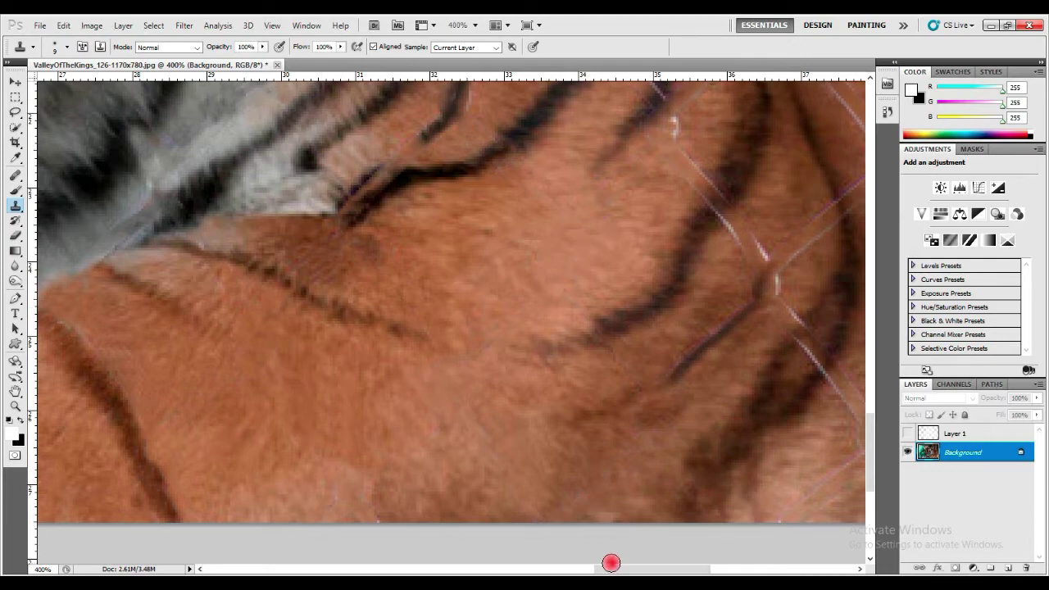
Clone brown fur over the wires crossing the dark folds of the lower flank beside the white fur
{"action": "left_click_drag", "start_coordinate": [670, 569], "coordinate": [731, 569]}
{"action": "left_click_drag", "start_coordinate": [427, 450], "coordinate": [394, 491]}
{"action": "left_click", "coordinate": [419, 483], "text": "alt"}
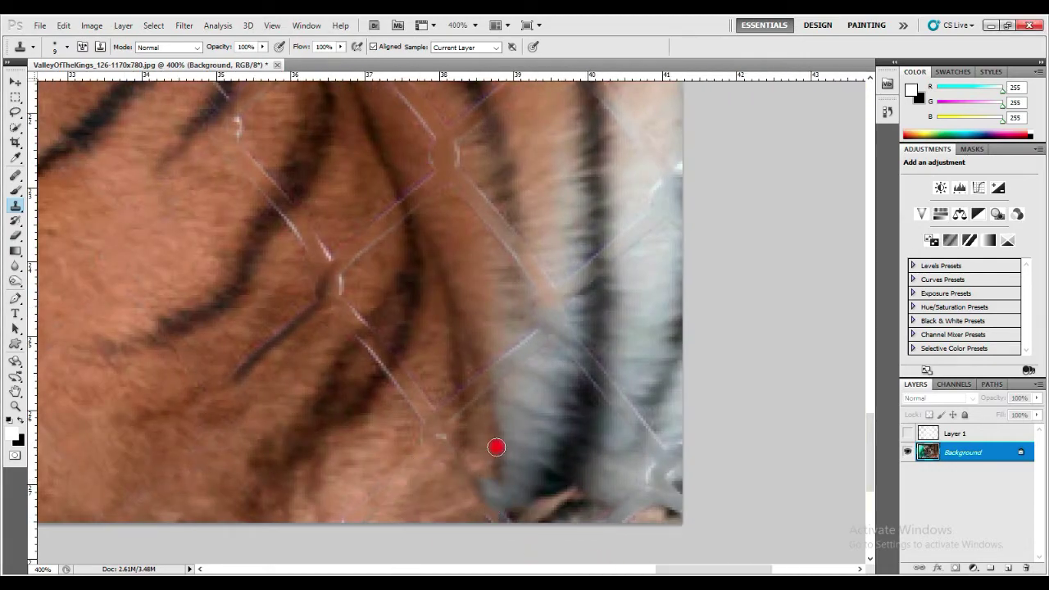
{"action": "left_click_drag", "start_coordinate": [496, 447], "coordinate": [480, 483]}
{"action": "left_click_drag", "start_coordinate": [461, 408], "coordinate": [463, 434]}
{"action": "mouse_move", "coordinate": [485, 372]}
{"action": "left_mouse_down"}
{"action": "mouse_move", "coordinate": [484, 405]}
{"action": "mouse_move", "coordinate": [418, 416]}
{"action": "mouse_move", "coordinate": [379, 381]}
{"action": "mouse_move", "coordinate": [401, 328]}
{"action": "left_mouse_up"}
{"action": "left_click", "coordinate": [448, 379], "text": "alt"}
{"action": "left_click", "coordinate": [411, 316], "text": "alt"}
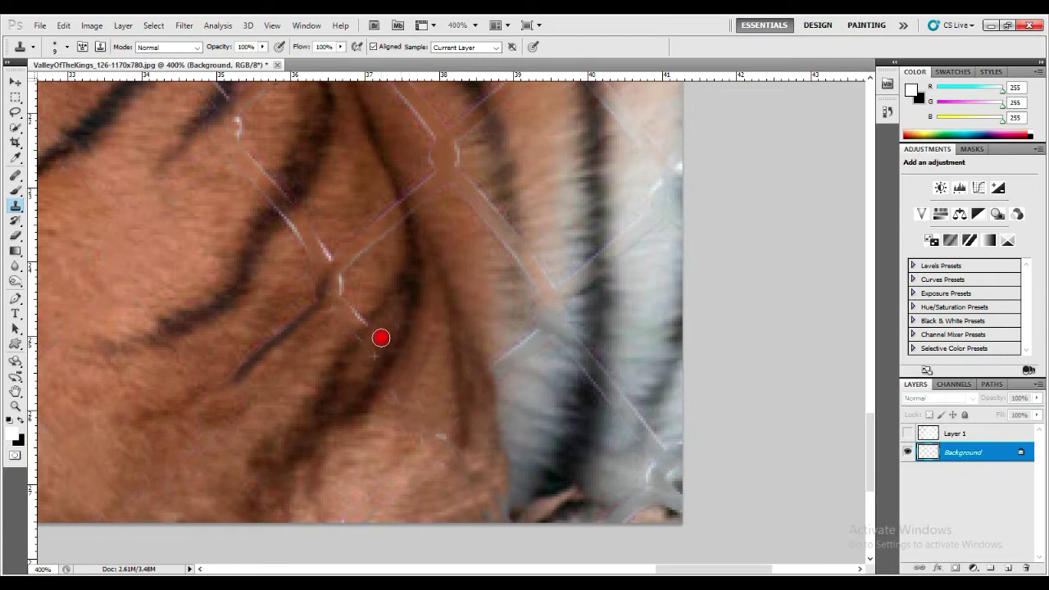
Clone striped orange fur over the wire knot and remaining wires between the flank's dark fold and the curved black shoulder stripe
{"action": "left_click", "coordinate": [266, 364], "text": "alt"}
{"action": "left_click", "coordinate": [240, 373]}
{"action": "mouse_move", "coordinate": [305, 246]}
{"action": "left_mouse_down"}
{"action": "mouse_move", "coordinate": [291, 232]}
{"action": "mouse_move", "coordinate": [325, 259]}
{"action": "left_mouse_up"}
{"action": "left_click", "coordinate": [350, 235], "text": "alt"}
{"action": "left_click_drag", "start_coordinate": [388, 240], "coordinate": [391, 218]}
{"action": "left_click_drag", "start_coordinate": [308, 191], "coordinate": [289, 213]}
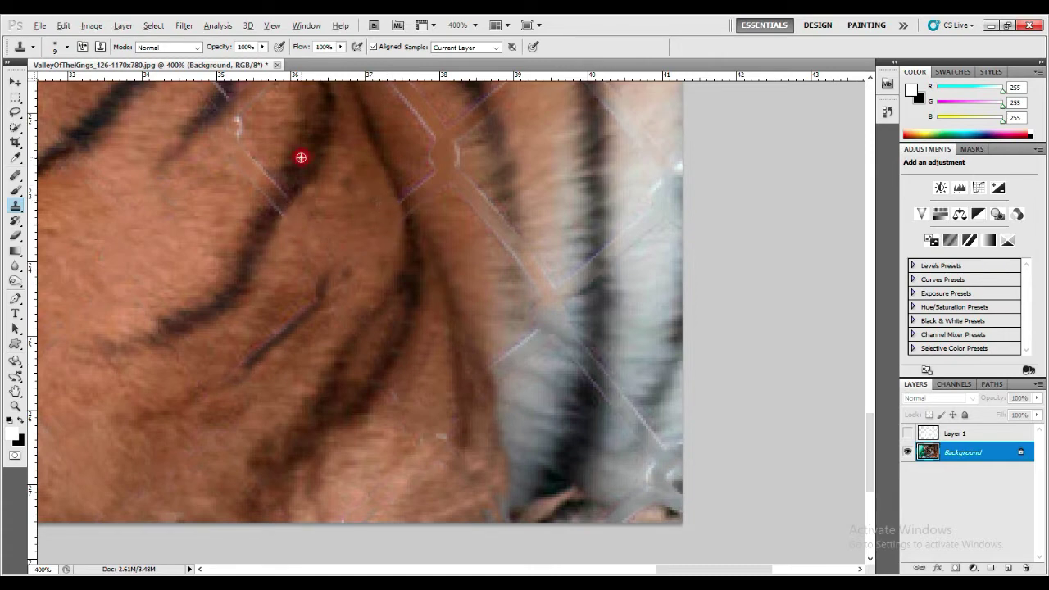
{"action": "left_click", "coordinate": [233, 177], "text": "alt"}
{"action": "mouse_move", "coordinate": [253, 131]}
{"action": "left_mouse_down"}
{"action": "mouse_move", "coordinate": [237, 143]}
{"action": "mouse_move", "coordinate": [239, 125]}
{"action": "left_mouse_up"}
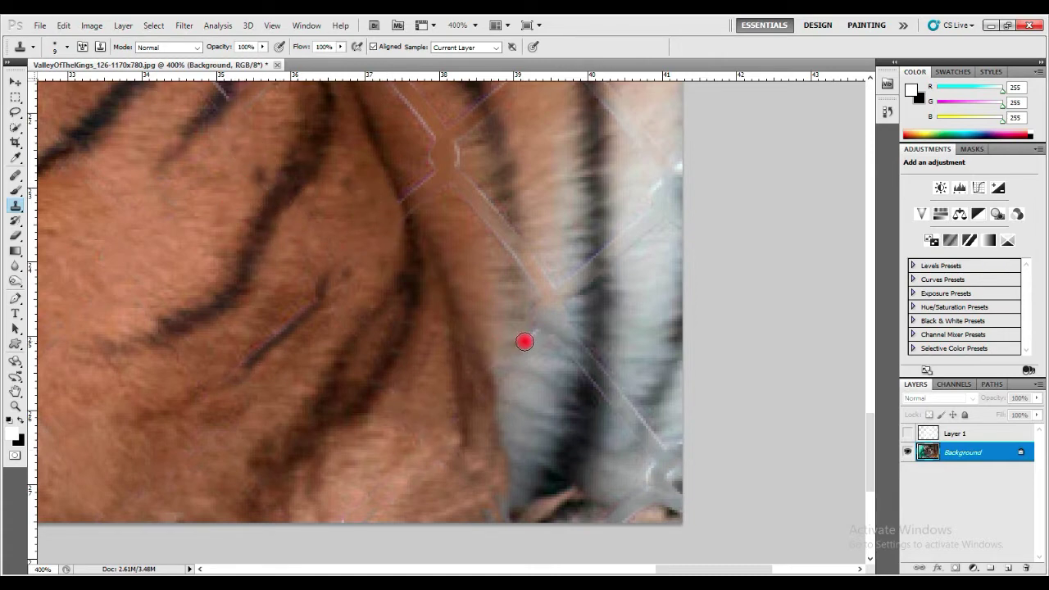
Clone white, black and orange fur over the wires across the white rear fur and the adjoining orange flank
{"action": "mouse_move", "coordinate": [525, 341]}
{"action": "left_mouse_down"}
{"action": "mouse_move", "coordinate": [562, 330]}
{"action": "mouse_move", "coordinate": [539, 267]}
{"action": "mouse_move", "coordinate": [506, 293]}
{"action": "mouse_move", "coordinate": [529, 294]}
{"action": "left_mouse_up"}
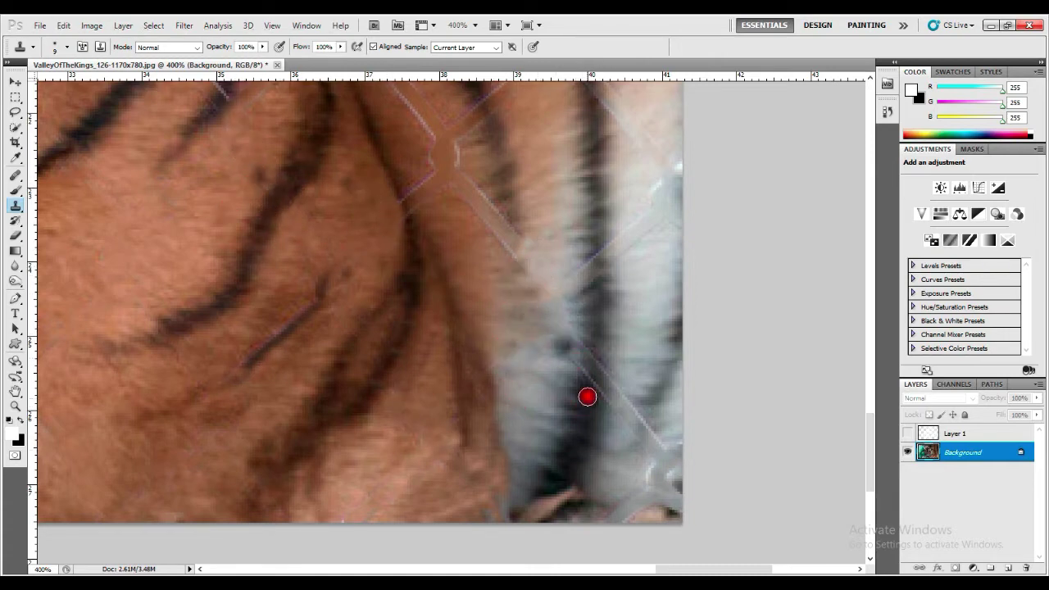
{"action": "mouse_move", "coordinate": [587, 396]}
{"action": "left_mouse_down"}
{"action": "mouse_move", "coordinate": [590, 246]}
{"action": "mouse_move", "coordinate": [566, 364]}
{"action": "left_mouse_up"}
{"action": "mouse_move", "coordinate": [612, 406]}
{"action": "left_mouse_down"}
{"action": "mouse_move", "coordinate": [613, 381]}
{"action": "mouse_move", "coordinate": [652, 446]}
{"action": "left_mouse_up"}
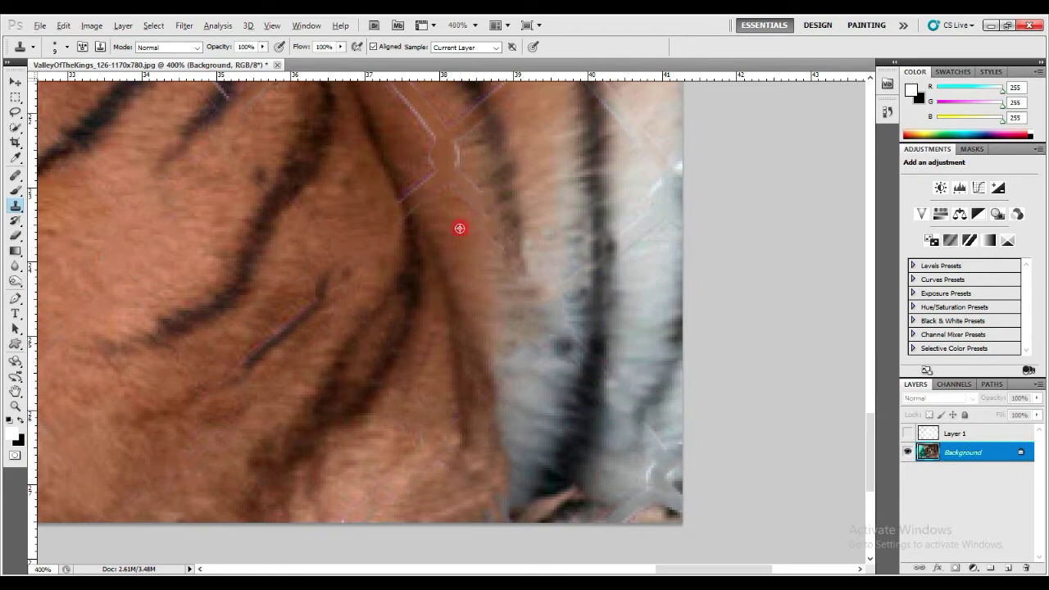
{"action": "left_click_drag", "start_coordinate": [460, 229], "coordinate": [434, 150]}
{"action": "mouse_move", "coordinate": [628, 510]}
{"action": "left_mouse_down"}
{"action": "mouse_move", "coordinate": [662, 505]}
{"action": "mouse_move", "coordinate": [625, 382]}
{"action": "mouse_move", "coordinate": [615, 92]}
{"action": "left_mouse_up"}
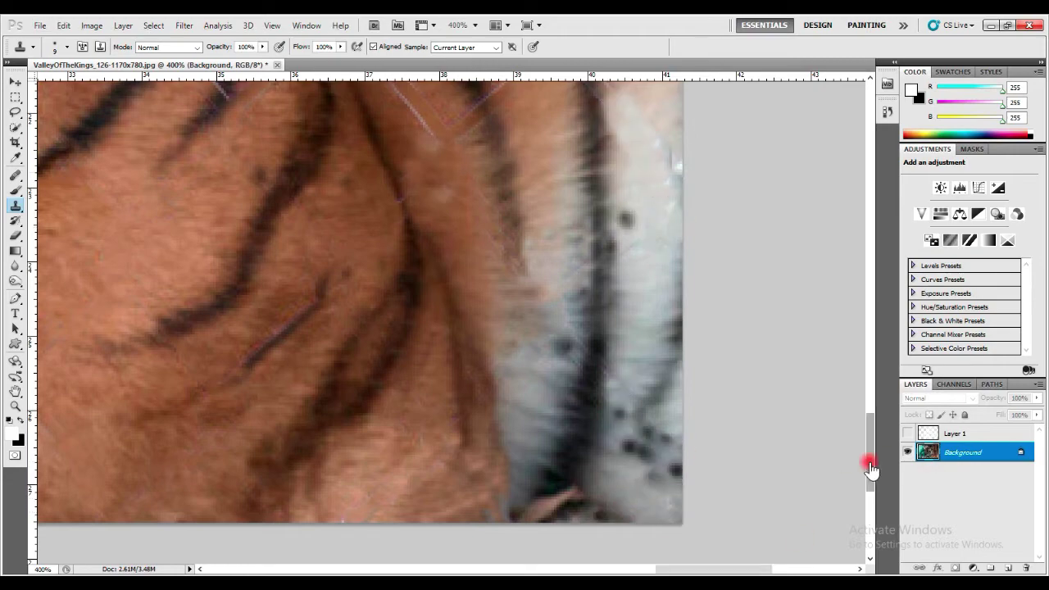
Clone brown fur over the wires crossing the upper part of the flank's fold and the dark stripes beside it
{"action": "left_click_drag", "start_coordinate": [871, 469], "coordinate": [871, 424]}
{"action": "mouse_move", "coordinate": [447, 381]}
{"action": "left_mouse_down"}
{"action": "mouse_move", "coordinate": [395, 418]}
{"action": "mouse_move", "coordinate": [380, 332]}
{"action": "left_mouse_up"}
{"action": "left_click_drag", "start_coordinate": [324, 213], "coordinate": [276, 153]}
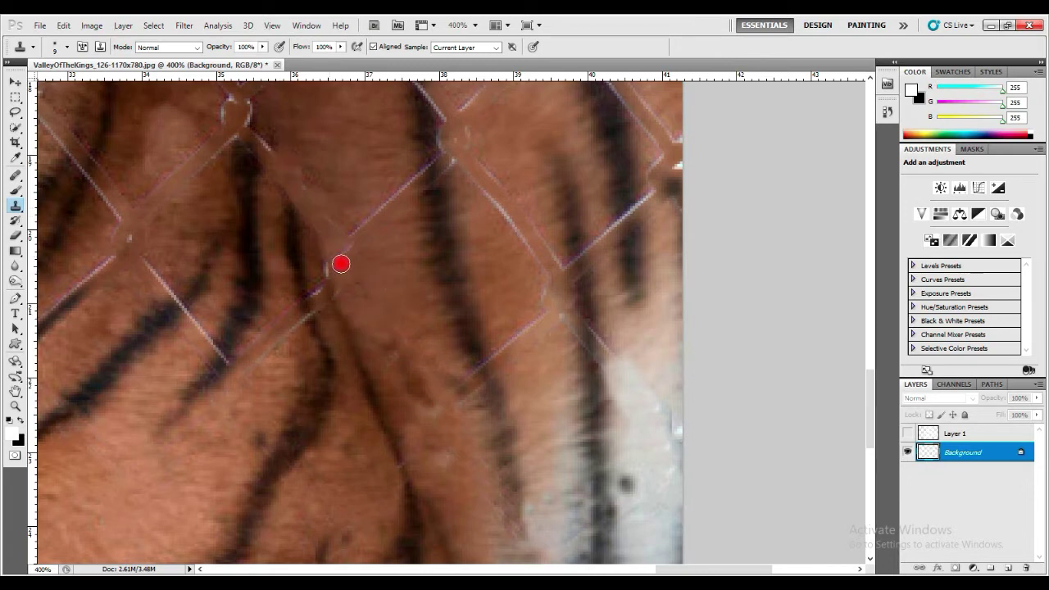
{"action": "mouse_move", "coordinate": [419, 177]}
{"action": "left_mouse_down"}
{"action": "mouse_move", "coordinate": [358, 284]}
{"action": "mouse_move", "coordinate": [331, 260]}
{"action": "left_mouse_up"}
{"action": "mouse_move", "coordinate": [304, 311]}
{"action": "left_mouse_down"}
{"action": "mouse_move", "coordinate": [324, 258]}
{"action": "mouse_move", "coordinate": [326, 328]}
{"action": "mouse_move", "coordinate": [279, 363]}
{"action": "mouse_move", "coordinate": [248, 345]}
{"action": "left_mouse_up"}
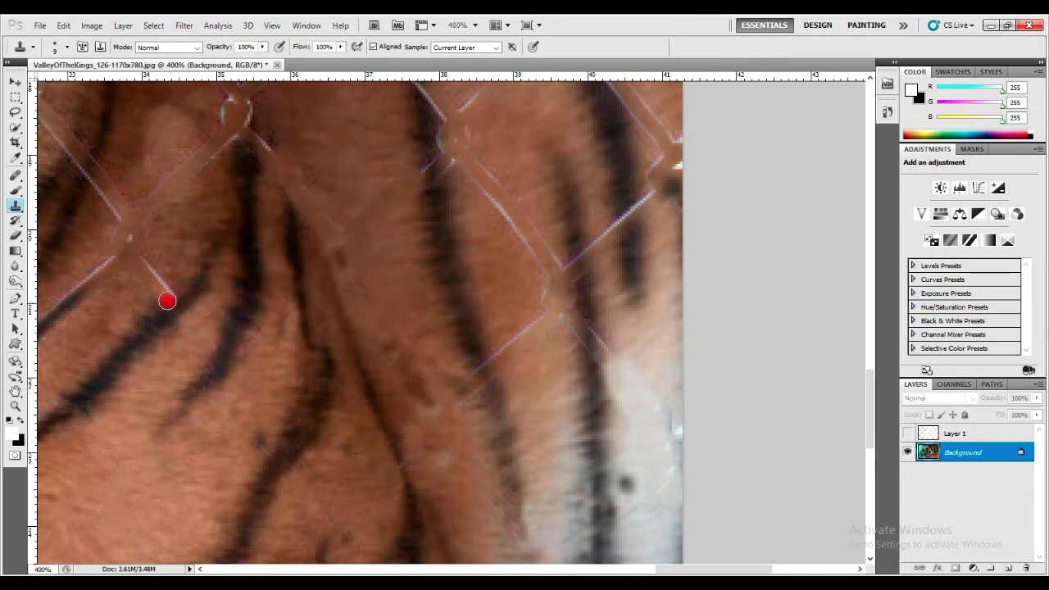
Clone out the wire ring at the top of the dark shoulder stripe and the wires running from it
{"action": "left_click", "coordinate": [280, 162], "text": "alt"}
{"action": "left_click_drag", "start_coordinate": [157, 195], "coordinate": [235, 133]}
{"action": "mouse_move", "coordinate": [273, 155]}
{"action": "left_mouse_down"}
{"action": "mouse_move", "coordinate": [230, 126]}
{"action": "mouse_move", "coordinate": [244, 103]}
{"action": "left_mouse_up"}
{"action": "mouse_move", "coordinate": [290, 195]}
{"action": "left_mouse_down"}
{"action": "mouse_move", "coordinate": [279, 162]}
{"action": "mouse_move", "coordinate": [328, 259]}
{"action": "left_mouse_up"}
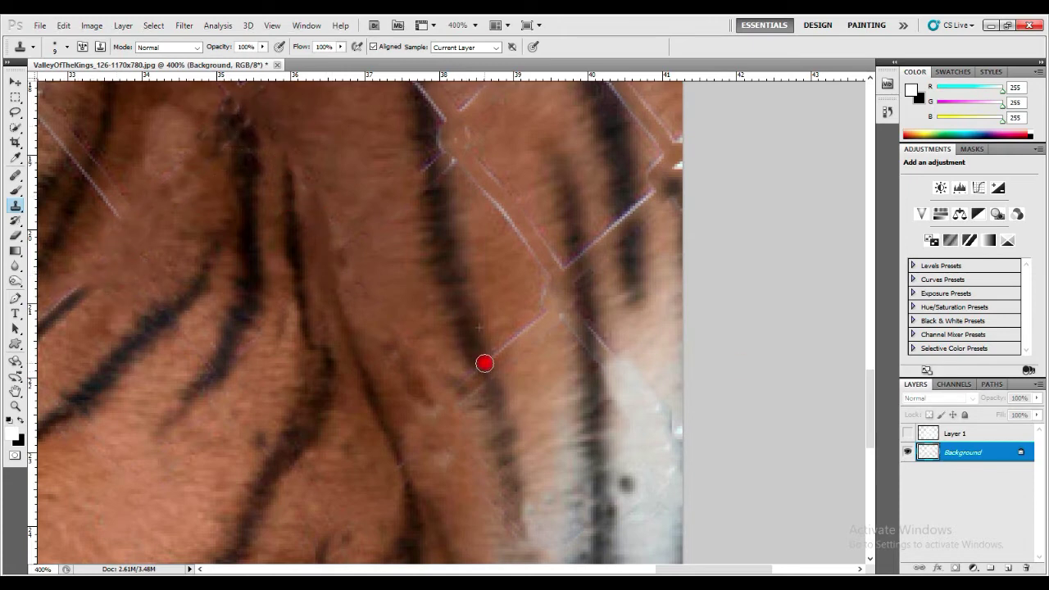
Clone matching fur over the wires between the two long black flank stripes above the white rear fur
{"action": "left_click_drag", "start_coordinate": [485, 363], "coordinate": [451, 383]}
{"action": "mouse_move", "coordinate": [508, 313]}
{"action": "left_mouse_down"}
{"action": "mouse_move", "coordinate": [522, 297]}
{"action": "mouse_move", "coordinate": [511, 255]}
{"action": "left_mouse_up"}
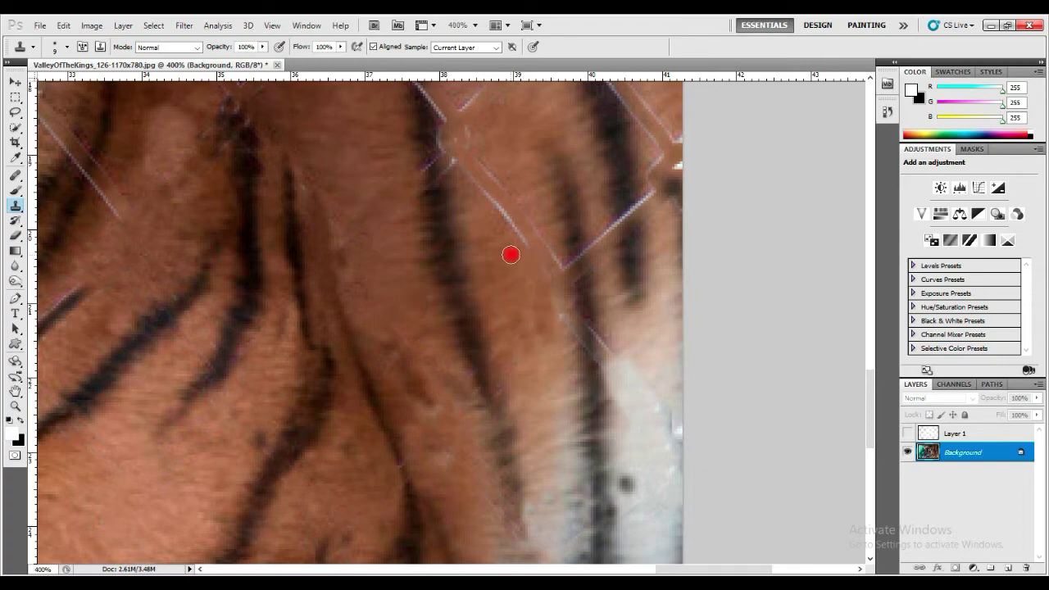
{"action": "left_click", "coordinate": [588, 368], "text": "alt"}
{"action": "left_click_drag", "start_coordinate": [589, 323], "coordinate": [601, 369]}
Clone orange and brown fur over the wires and knot behind the curved black stripe on the tiger's cheek
{"action": "mouse_move", "coordinate": [873, 415]}
{"action": "left_mouse_down"}
{"action": "mouse_move", "coordinate": [895, 403]}
{"action": "mouse_move", "coordinate": [885, 475]}
{"action": "left_mouse_up"}
{"action": "mouse_move", "coordinate": [726, 569]}
{"action": "left_mouse_down"}
{"action": "mouse_move", "coordinate": [655, 572]}
{"action": "mouse_move", "coordinate": [709, 571]}
{"action": "left_mouse_up"}
{"action": "left_click_drag", "start_coordinate": [874, 480], "coordinate": [877, 334]}
{"action": "left_click_drag", "start_coordinate": [696, 570], "coordinate": [656, 570]}
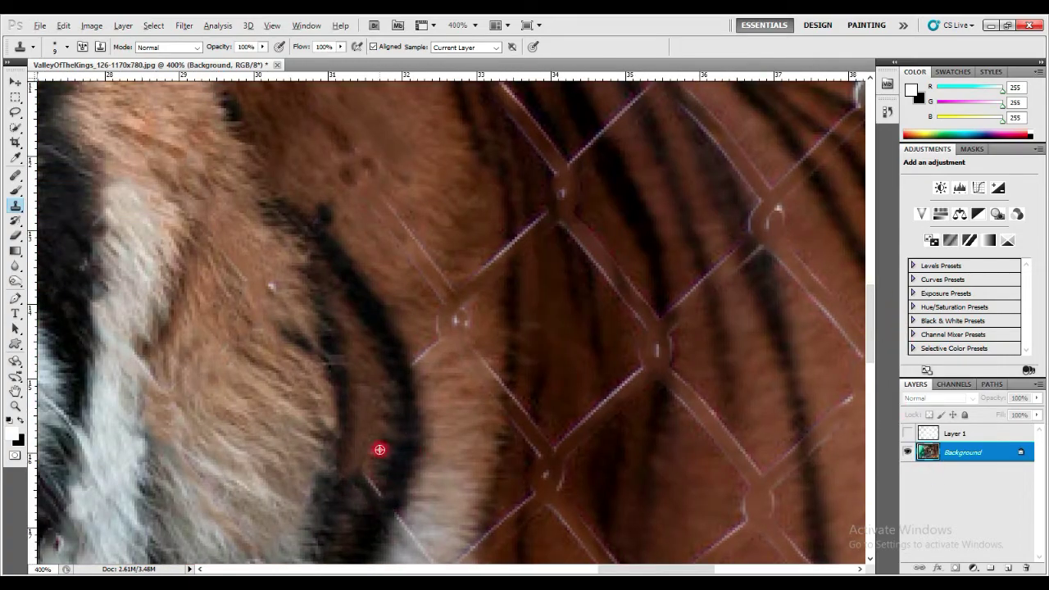
{"action": "mouse_move", "coordinate": [418, 264]}
{"action": "left_mouse_down"}
{"action": "mouse_move", "coordinate": [438, 255]}
{"action": "mouse_move", "coordinate": [496, 262]}
{"action": "left_mouse_up"}
{"action": "left_click_drag", "start_coordinate": [474, 396], "coordinate": [440, 324]}
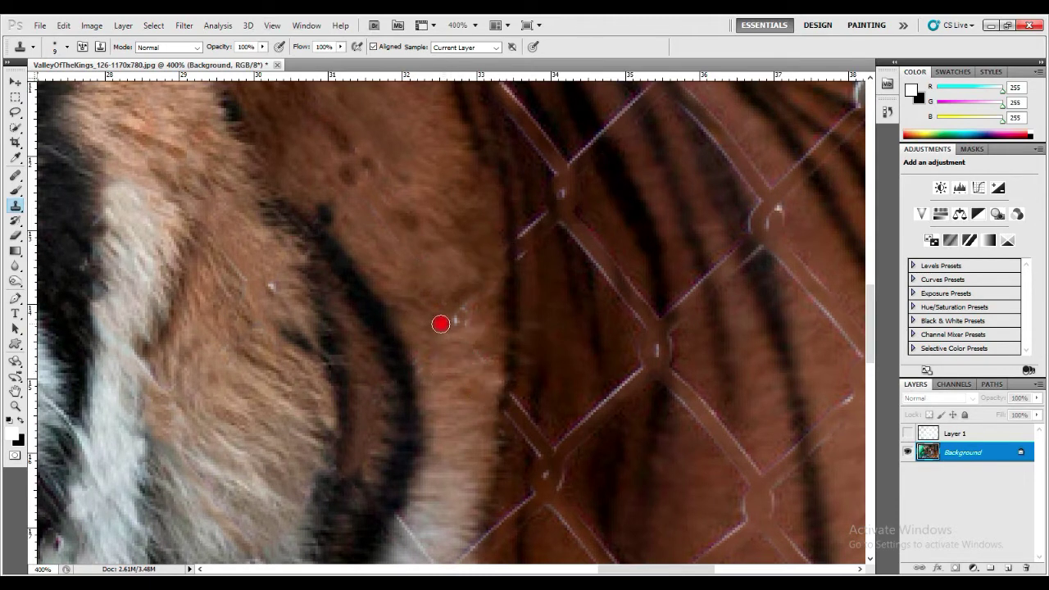
{"action": "left_click_drag", "start_coordinate": [524, 226], "coordinate": [519, 226]}
{"action": "left_click_drag", "start_coordinate": [534, 415], "coordinate": [522, 403]}
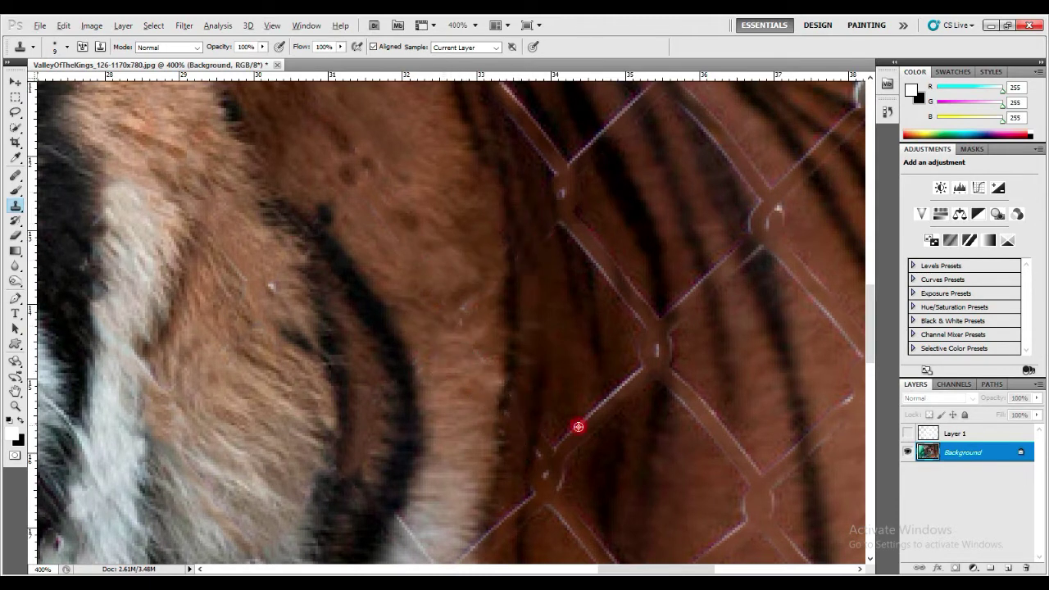
Clone pale fur over the wires crossing the light band behind the cheek's black stripe
{"action": "left_click_drag", "start_coordinate": [402, 522], "coordinate": [425, 556]}
{"action": "left_click_drag", "start_coordinate": [487, 535], "coordinate": [469, 556]}
{"action": "left_click_drag", "start_coordinate": [872, 309], "coordinate": [873, 355]}
{"action": "mouse_move", "coordinate": [445, 339]}
{"action": "left_mouse_down"}
{"action": "mouse_move", "coordinate": [406, 263]}
{"action": "mouse_move", "coordinate": [458, 283]}
{"action": "left_mouse_up"}
{"action": "mouse_move", "coordinate": [297, 445]}
{"action": "left_mouse_down"}
{"action": "mouse_move", "coordinate": [298, 483]}
{"action": "mouse_move", "coordinate": [242, 523]}
{"action": "left_mouse_up"}
{"action": "left_click_drag", "start_coordinate": [350, 479], "coordinate": [374, 515]}
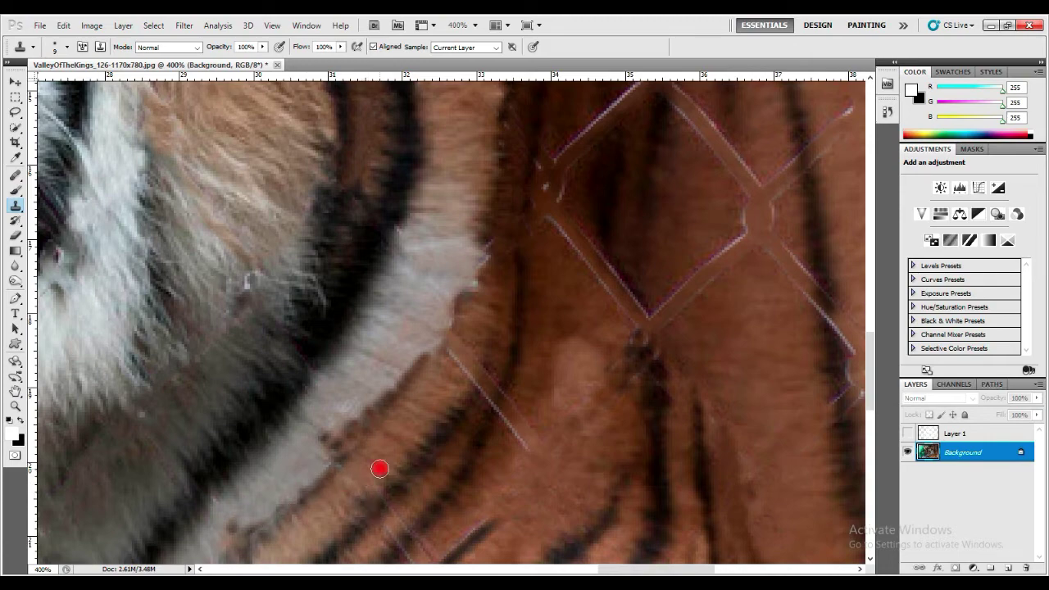
Clone striped orange fur over the wires crossing the dark neck stripes below the pale band
{"action": "left_click_drag", "start_coordinate": [496, 410], "coordinate": [468, 465]}
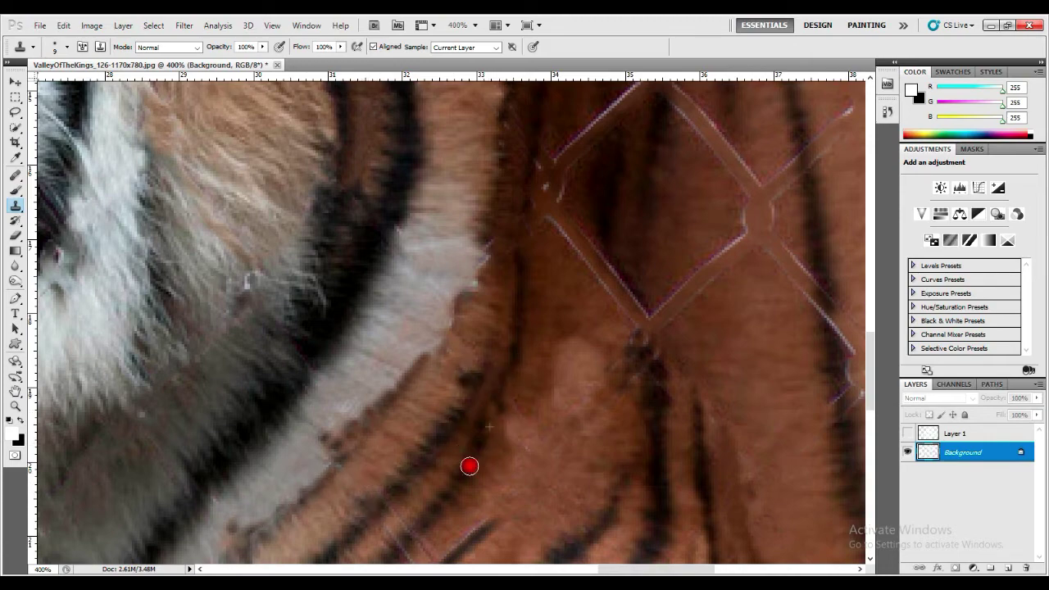
{"action": "left_click_drag", "start_coordinate": [872, 369], "coordinate": [872, 404]}
{"action": "left_click", "coordinate": [382, 460], "text": "alt"}
{"action": "mouse_move", "coordinate": [348, 461]}
{"action": "left_mouse_down"}
{"action": "mouse_move", "coordinate": [344, 471]}
{"action": "mouse_move", "coordinate": [374, 415]}
{"action": "mouse_move", "coordinate": [408, 407]}
{"action": "mouse_move", "coordinate": [432, 378]}
{"action": "mouse_move", "coordinate": [414, 369]}
{"action": "left_mouse_up"}
{"action": "mouse_move", "coordinate": [502, 294]}
{"action": "left_mouse_down"}
{"action": "mouse_move", "coordinate": [470, 368]}
{"action": "mouse_move", "coordinate": [416, 392]}
{"action": "left_mouse_up"}
Clone dark brown and black fur over the wires and knots around the deep fold between the neck and the flank
{"action": "left_click_drag", "start_coordinate": [624, 569], "coordinate": [665, 569]}
{"action": "left_click_drag", "start_coordinate": [871, 407], "coordinate": [871, 364]}
{"action": "left_click", "coordinate": [348, 320], "text": "alt"}
{"action": "mouse_move", "coordinate": [354, 361]}
{"action": "left_mouse_down"}
{"action": "mouse_move", "coordinate": [315, 266]}
{"action": "mouse_move", "coordinate": [304, 342]}
{"action": "left_mouse_up"}
{"action": "left_click", "coordinate": [304, 337], "text": "alt"}
{"action": "left_click_drag", "start_coordinate": [263, 247], "coordinate": [281, 218]}
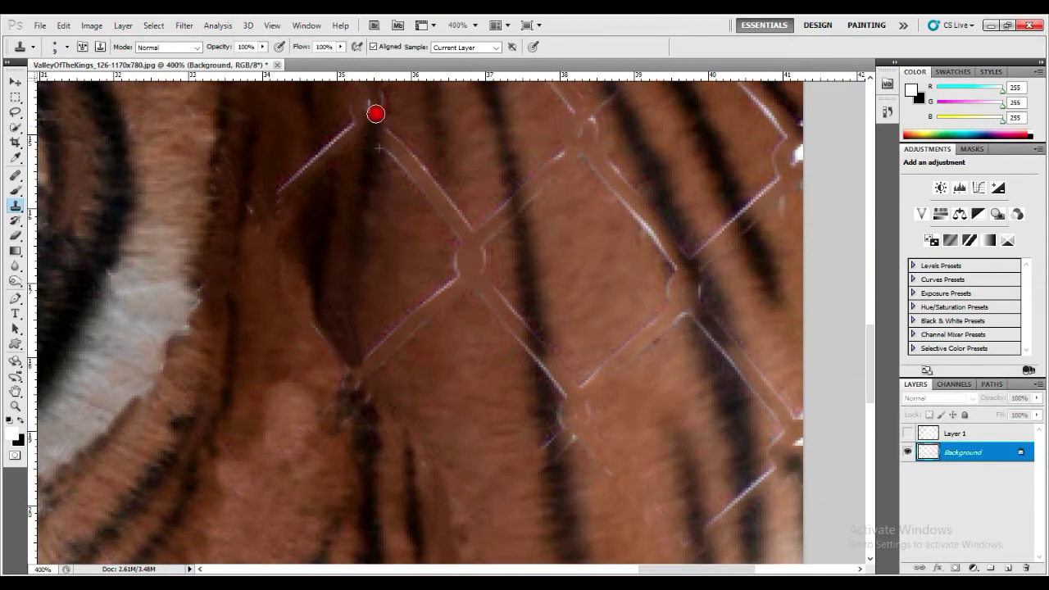
{"action": "left_click_drag", "start_coordinate": [374, 112], "coordinate": [371, 108]}
{"action": "mouse_move", "coordinate": [322, 150]}
{"action": "left_mouse_down"}
{"action": "mouse_move", "coordinate": [304, 173]}
{"action": "mouse_move", "coordinate": [298, 142]}
{"action": "left_mouse_up"}
{"action": "mouse_move", "coordinate": [328, 334]}
{"action": "left_mouse_down"}
{"action": "mouse_move", "coordinate": [353, 372]}
{"action": "mouse_move", "coordinate": [377, 353]}
{"action": "mouse_move", "coordinate": [342, 332]}
{"action": "left_mouse_up"}
{"action": "left_click", "coordinate": [351, 477], "text": "alt"}
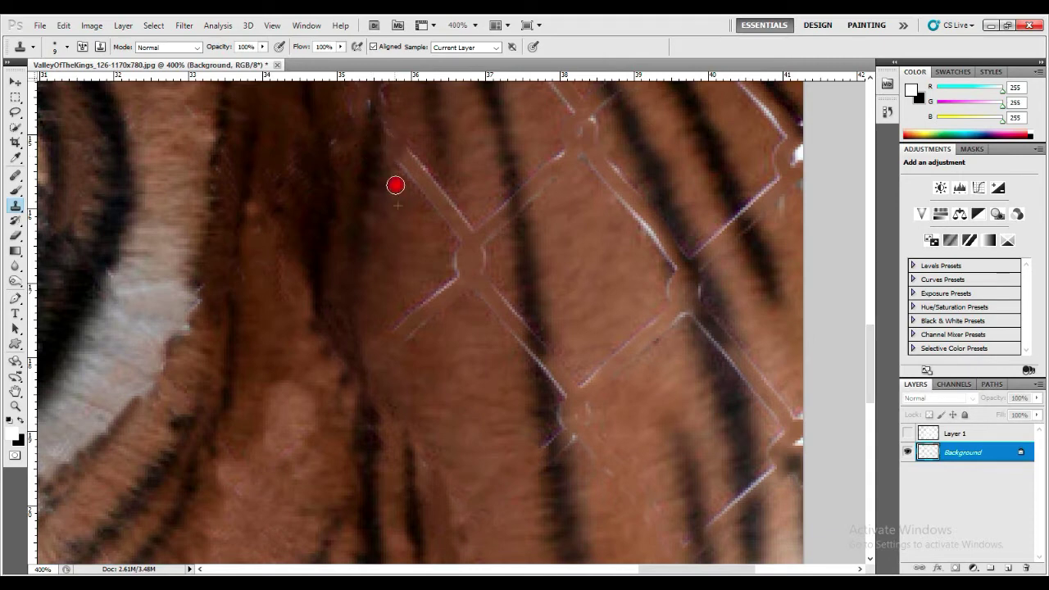
Clone brown fur over the wires and knot between the deep fold and the flank's first long black stripe
{"action": "mouse_move", "coordinate": [395, 185]}
{"action": "left_mouse_down"}
{"action": "mouse_move", "coordinate": [415, 171]}
{"action": "mouse_move", "coordinate": [452, 171]}
{"action": "mouse_move", "coordinate": [410, 153]}
{"action": "left_mouse_up"}
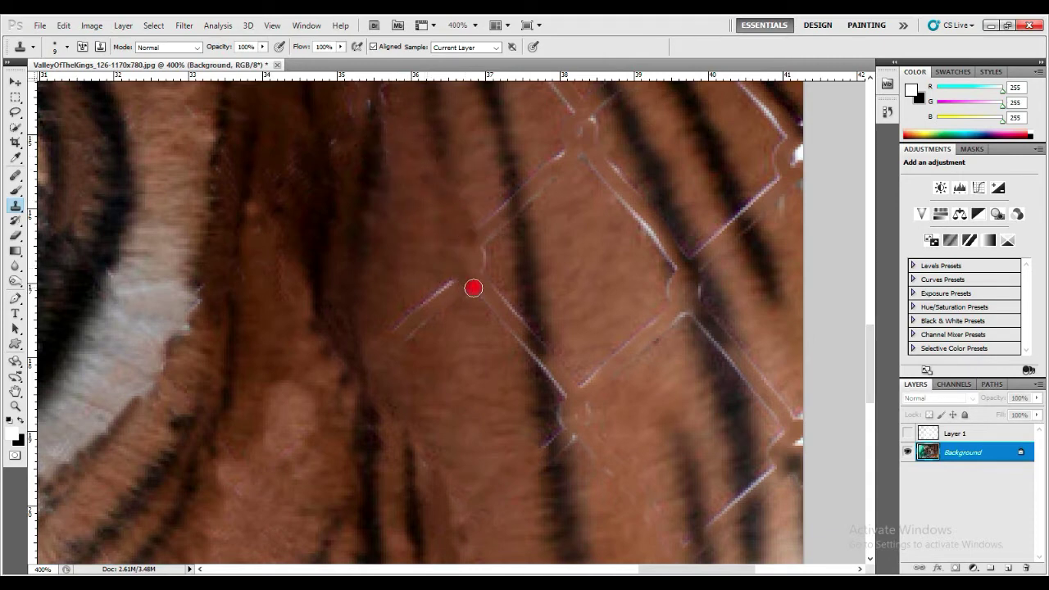
{"action": "left_click_drag", "start_coordinate": [533, 324], "coordinate": [532, 342]}
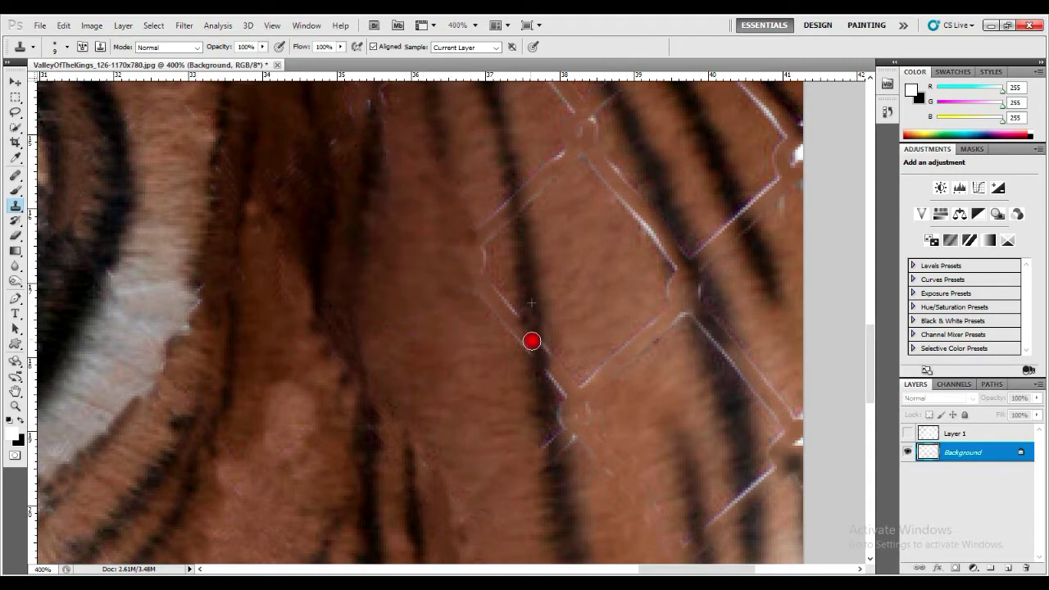
{"action": "left_click_drag", "start_coordinate": [507, 306], "coordinate": [487, 353]}
{"action": "left_click", "coordinate": [493, 323], "text": "alt"}
{"action": "left_click_drag", "start_coordinate": [481, 275], "coordinate": [509, 215]}
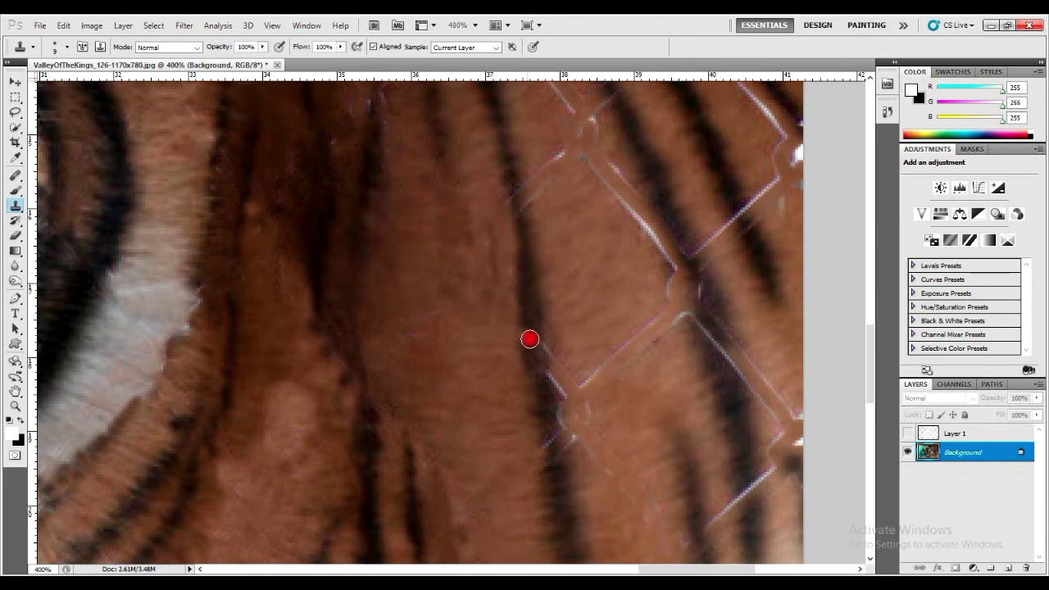
Clone brown fur over the wires and knot between the flank's first and second long black stripes
{"action": "left_click_drag", "start_coordinate": [593, 157], "coordinate": [604, 137]}
{"action": "left_click_drag", "start_coordinate": [634, 211], "coordinate": [584, 151]}
{"action": "left_click_drag", "start_coordinate": [579, 110], "coordinate": [614, 147]}
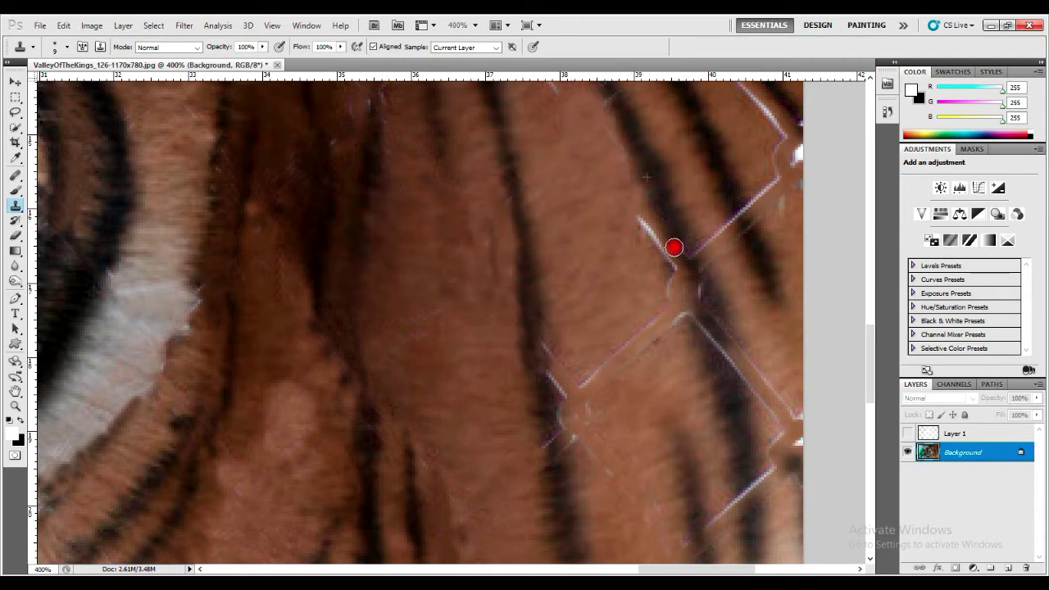
Clone black and brown fur over the wires and knots crossing the flank's second long stripe and the fur on both sides
{"action": "left_click_drag", "start_coordinate": [693, 298], "coordinate": [705, 333]}
{"action": "left_click", "coordinate": [680, 239], "text": "alt"}
{"action": "mouse_move", "coordinate": [708, 274]}
{"action": "left_mouse_down"}
{"action": "mouse_move", "coordinate": [700, 286]}
{"action": "mouse_move", "coordinate": [728, 369]}
{"action": "mouse_move", "coordinate": [758, 406]}
{"action": "left_mouse_up"}
{"action": "left_click", "coordinate": [756, 248], "text": "alt"}
{"action": "left_click_drag", "start_coordinate": [744, 211], "coordinate": [719, 260]}
{"action": "left_click_drag", "start_coordinate": [643, 219], "coordinate": [668, 285]}
{"action": "left_click", "coordinate": [654, 299], "text": "alt"}
{"action": "mouse_move", "coordinate": [663, 306]}
{"action": "left_mouse_down"}
{"action": "mouse_move", "coordinate": [628, 346]}
{"action": "mouse_move", "coordinate": [631, 364]}
{"action": "mouse_move", "coordinate": [570, 374]}
{"action": "left_mouse_up"}
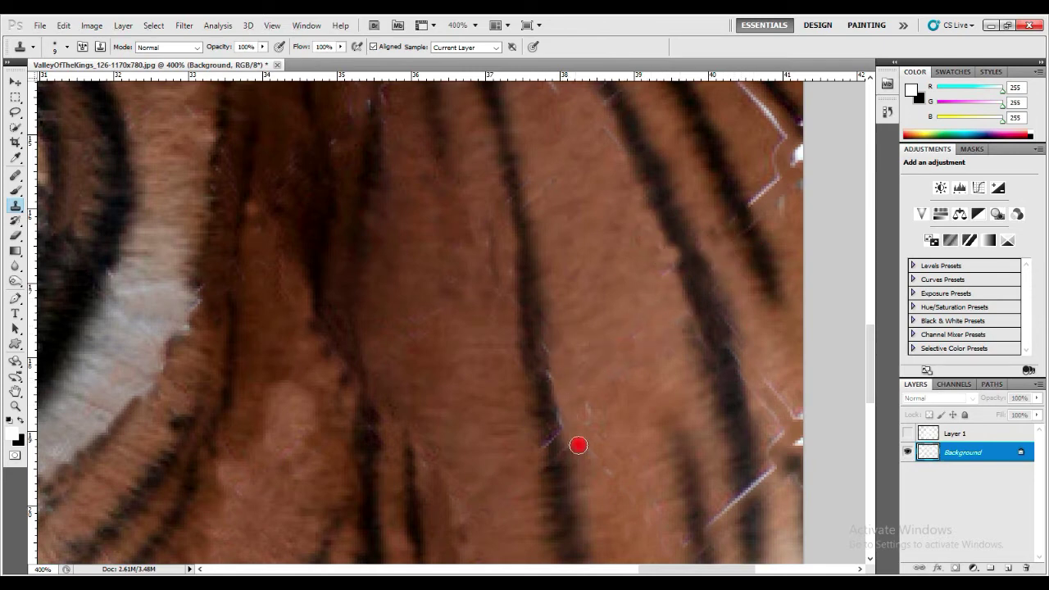
Clone fur over the wire remnants beside the lower parts of the flank's first and second long stripes
{"action": "left_click_drag", "start_coordinate": [578, 445], "coordinate": [605, 469]}
{"action": "left_click_drag", "start_coordinate": [556, 436], "coordinate": [562, 464]}
{"action": "left_click", "coordinate": [696, 474], "text": "alt"}
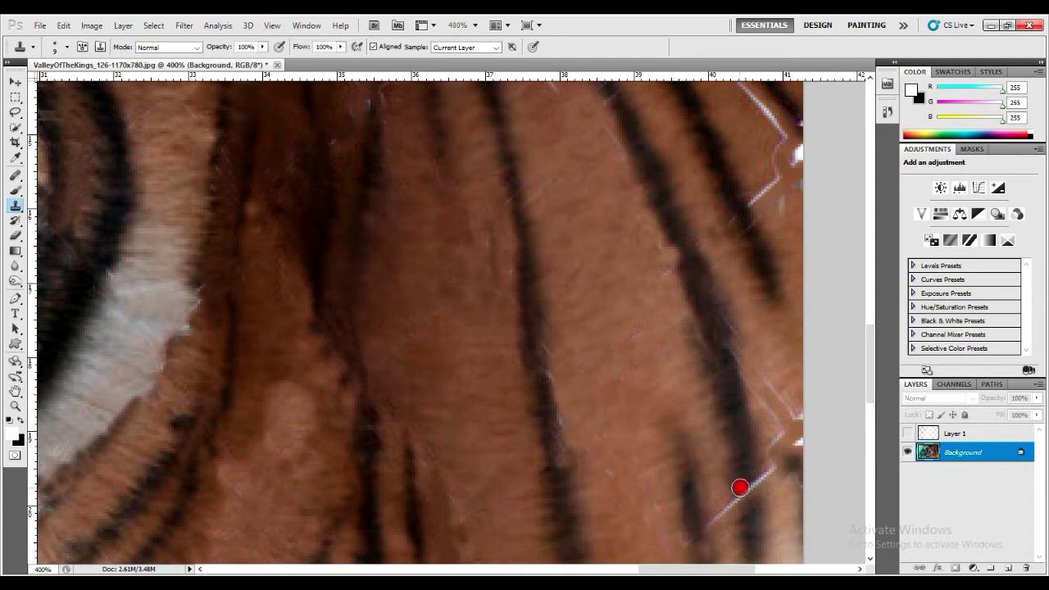
Clone orange and dark fur over the lower wires and knot between the second long stripe and the photo's edge
{"action": "left_click_drag", "start_coordinate": [659, 572], "coordinate": [680, 572]}
{"action": "left_click", "coordinate": [552, 534], "text": "alt"}
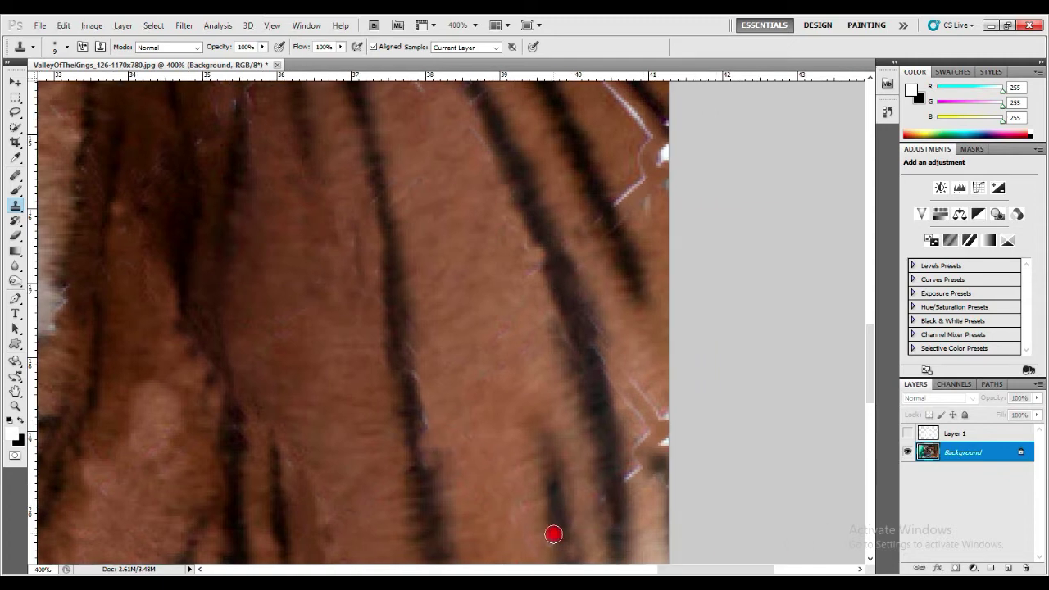
{"action": "left_click_drag", "start_coordinate": [631, 484], "coordinate": [648, 468]}
{"action": "left_click", "coordinate": [645, 388], "text": "alt"}
{"action": "left_click_drag", "start_coordinate": [628, 371], "coordinate": [642, 446]}
Touch up the lower part of the first long stripe and clone fur over the wire and knot higher up at the photo's edge
{"action": "left_click", "coordinate": [412, 411], "text": "alt"}
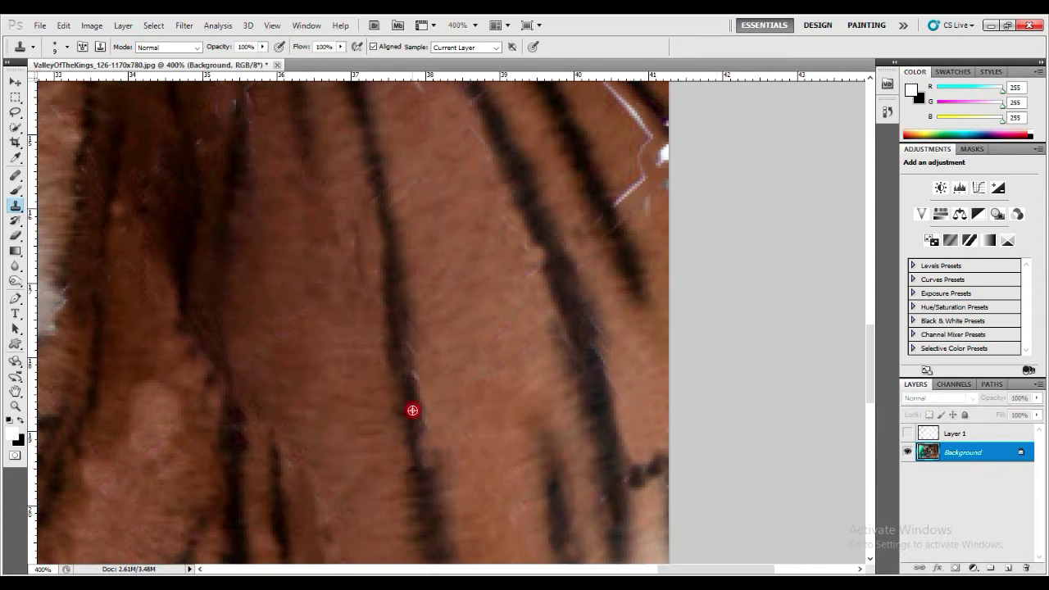
{"action": "left_click_drag", "start_coordinate": [422, 433], "coordinate": [425, 459]}
{"action": "mouse_move", "coordinate": [608, 227]}
{"action": "left_mouse_down"}
{"action": "mouse_move", "coordinate": [604, 206]}
{"action": "mouse_move", "coordinate": [643, 145]}
{"action": "mouse_move", "coordinate": [668, 178]}
{"action": "left_mouse_up"}
{"action": "left_click_drag", "start_coordinate": [618, 145], "coordinate": [634, 190]}
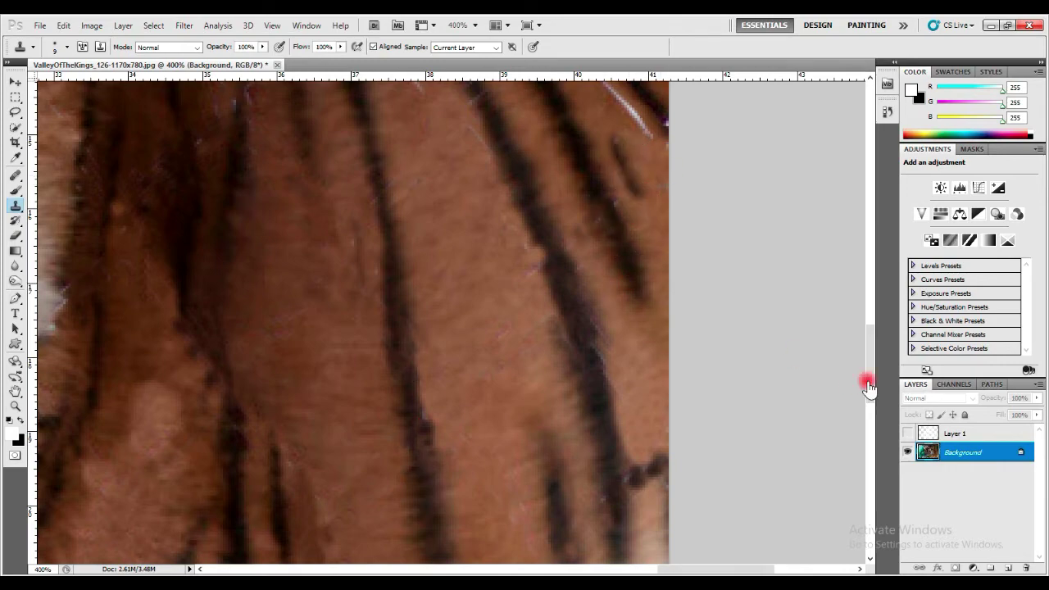
Clone striped fur over the wire and knot along the flank's outermost diagonal stripe, undoing the misplaced first stroke
{"action": "left_click_drag", "start_coordinate": [868, 381], "coordinate": [873, 339]}
{"action": "left_click_drag", "start_coordinate": [577, 301], "coordinate": [632, 351]}
{"action": "key", "text": "ctrl+z"}
{"action": "left_click_drag", "start_coordinate": [577, 283], "coordinate": [584, 296]}
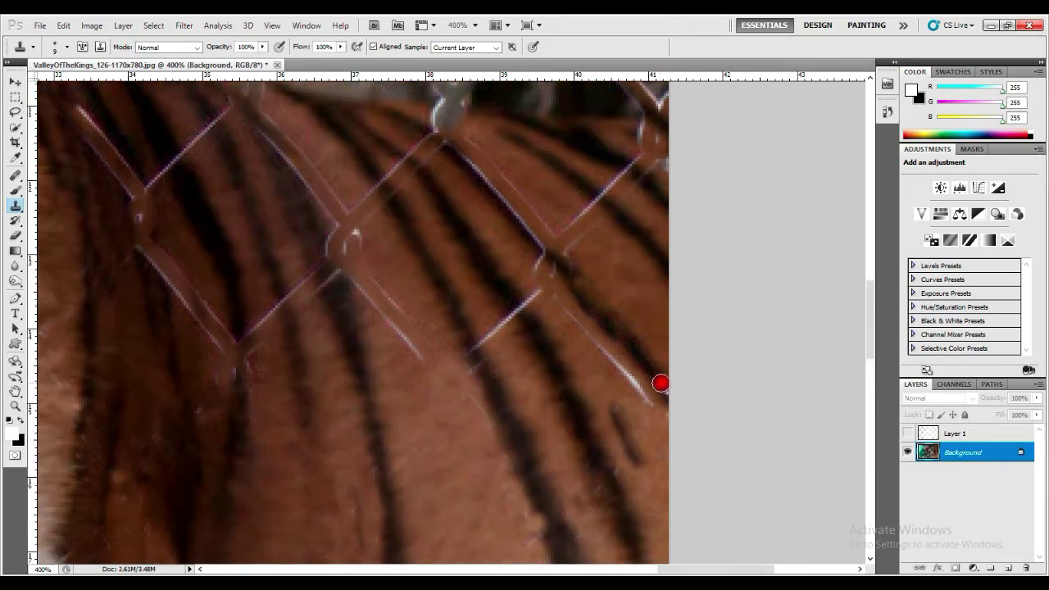
{"action": "left_click_drag", "start_coordinate": [661, 382], "coordinate": [629, 376]}
{"action": "mouse_move", "coordinate": [588, 347]}
{"action": "left_mouse_down"}
{"action": "mouse_move", "coordinate": [536, 253]}
{"action": "mouse_move", "coordinate": [529, 260]}
{"action": "left_mouse_up"}
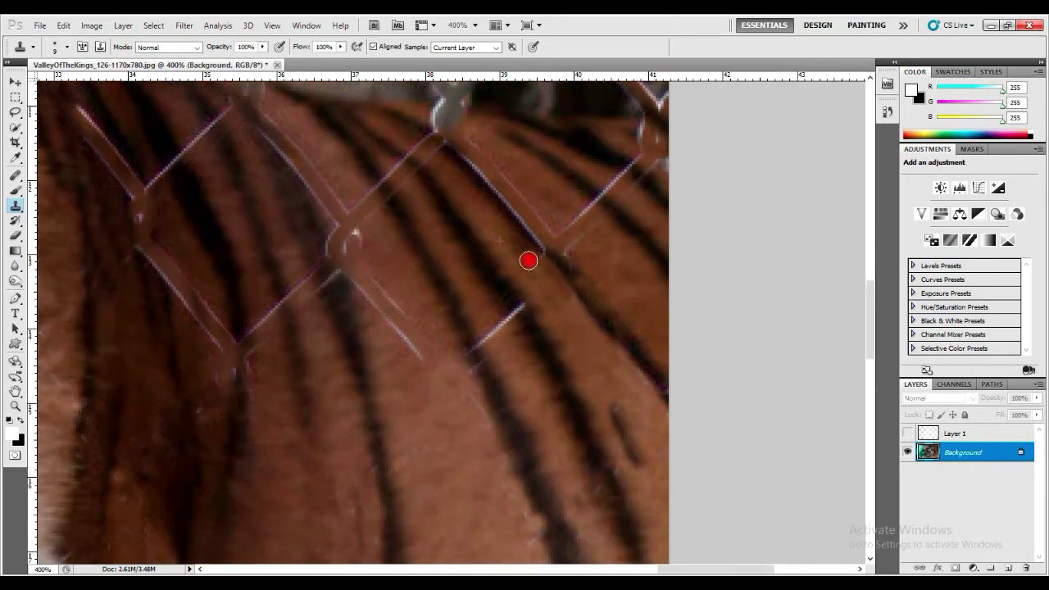
Clone black and orange fur over the wires crossing the middle stripes of the upper flank
{"action": "mouse_move", "coordinate": [485, 193]}
{"action": "left_mouse_down"}
{"action": "mouse_move", "coordinate": [530, 218]}
{"action": "mouse_move", "coordinate": [584, 272]}
{"action": "left_mouse_up"}
{"action": "mouse_move", "coordinate": [473, 349]}
{"action": "left_mouse_down"}
{"action": "mouse_move", "coordinate": [511, 318]}
{"action": "mouse_move", "coordinate": [495, 342]}
{"action": "mouse_move", "coordinate": [505, 311]}
{"action": "left_mouse_up"}
{"action": "left_click", "coordinate": [516, 375], "text": "alt"}
Clone striped fur over the remaining wires and knots from the back's upper edge across the shoulder and neck
{"action": "left_click_drag", "start_coordinate": [567, 224], "coordinate": [576, 204]}
{"action": "mouse_move", "coordinate": [607, 175]}
{"action": "left_mouse_down"}
{"action": "mouse_move", "coordinate": [637, 150]}
{"action": "mouse_move", "coordinate": [616, 156]}
{"action": "left_mouse_up"}
{"action": "mouse_move", "coordinate": [409, 221]}
{"action": "left_mouse_down"}
{"action": "mouse_move", "coordinate": [405, 159]}
{"action": "mouse_move", "coordinate": [382, 147]}
{"action": "mouse_move", "coordinate": [443, 164]}
{"action": "mouse_move", "coordinate": [442, 115]}
{"action": "mouse_move", "coordinate": [459, 110]}
{"action": "left_mouse_up"}
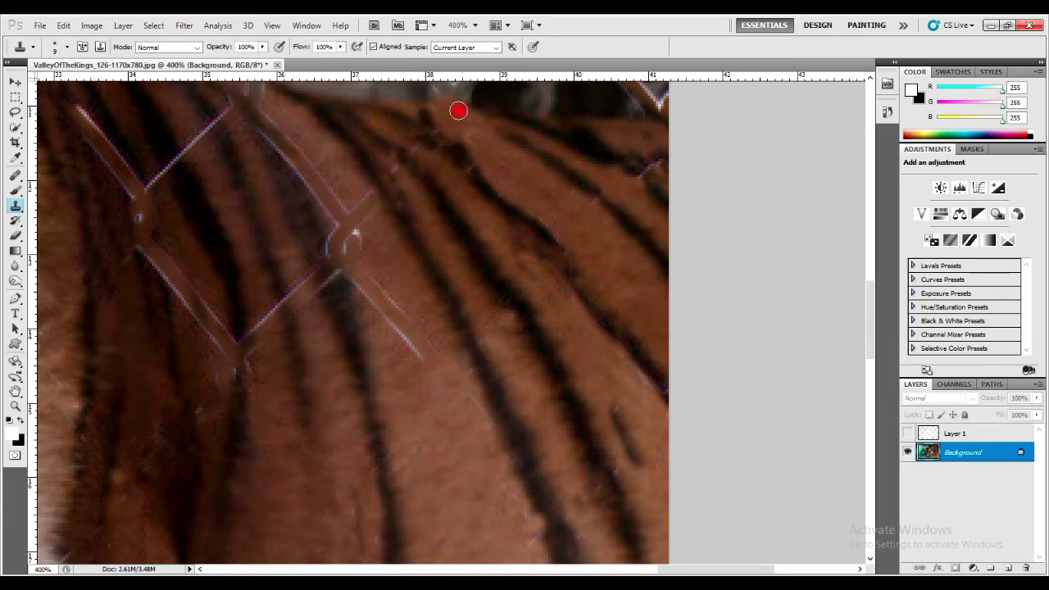
{"action": "mouse_move", "coordinate": [358, 218]}
{"action": "left_mouse_down"}
{"action": "mouse_move", "coordinate": [441, 407]}
{"action": "mouse_move", "coordinate": [332, 195]}
{"action": "mouse_move", "coordinate": [354, 255]}
{"action": "mouse_move", "coordinate": [294, 293]}
{"action": "mouse_move", "coordinate": [327, 269]}
{"action": "mouse_move", "coordinate": [292, 189]}
{"action": "mouse_move", "coordinate": [264, 319]}
{"action": "mouse_move", "coordinate": [289, 371]}
{"action": "mouse_move", "coordinate": [222, 345]}
{"action": "mouse_move", "coordinate": [206, 290]}
{"action": "mouse_move", "coordinate": [217, 327]}
{"action": "mouse_move", "coordinate": [193, 344]}
{"action": "mouse_move", "coordinate": [176, 237]}
{"action": "mouse_move", "coordinate": [181, 270]}
{"action": "mouse_move", "coordinate": [156, 251]}
{"action": "mouse_move", "coordinate": [230, 353]}
{"action": "mouse_move", "coordinate": [239, 311]}
{"action": "mouse_move", "coordinate": [236, 404]}
{"action": "mouse_move", "coordinate": [133, 220]}
{"action": "mouse_move", "coordinate": [109, 133]}
{"action": "mouse_move", "coordinate": [140, 187]}
{"action": "mouse_move", "coordinate": [133, 155]}
{"action": "mouse_move", "coordinate": [174, 162]}
{"action": "mouse_move", "coordinate": [195, 185]}
{"action": "mouse_move", "coordinate": [178, 150]}
{"action": "mouse_move", "coordinate": [166, 213]}
{"action": "mouse_move", "coordinate": [120, 198]}
{"action": "mouse_move", "coordinate": [80, 112]}
{"action": "mouse_move", "coordinate": [194, 141]}
{"action": "mouse_move", "coordinate": [302, 195]}
{"action": "mouse_move", "coordinate": [258, 121]}
{"action": "mouse_move", "coordinate": [334, 219]}
{"action": "mouse_move", "coordinate": [356, 199]}
{"action": "mouse_move", "coordinate": [244, 90]}
{"action": "mouse_move", "coordinate": [412, 185]}
{"action": "mouse_move", "coordinate": [293, 297]}
{"action": "left_mouse_up"}
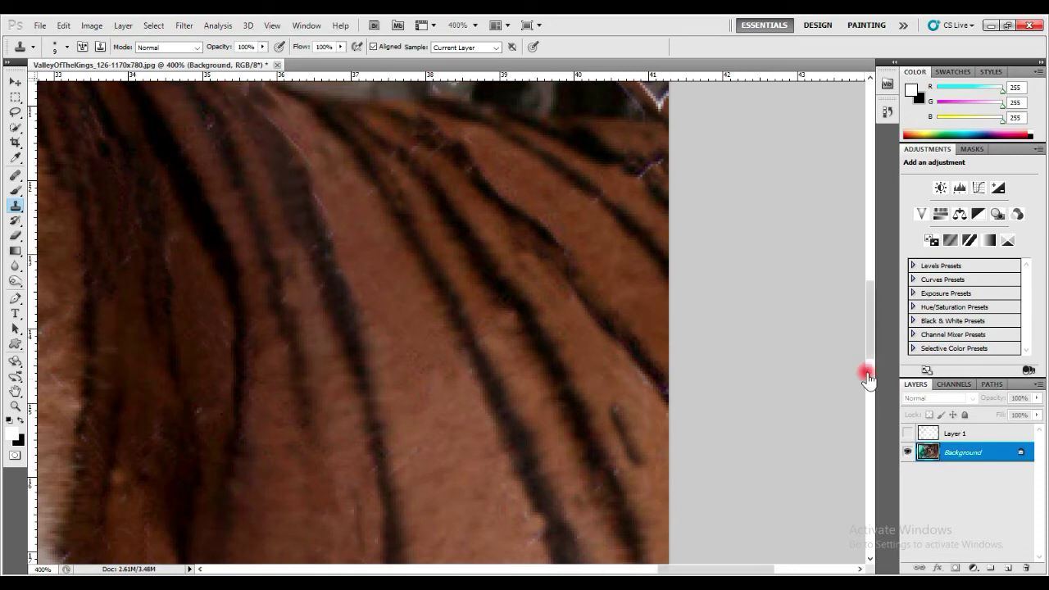
Clone clean fur and dark background over the wires where the tiger's back meets the background near the photo's edge
{"action": "left_click_drag", "start_coordinate": [869, 349], "coordinate": [869, 306]}
{"action": "mouse_move", "coordinate": [660, 375]}
{"action": "left_mouse_down"}
{"action": "mouse_move", "coordinate": [613, 305]}
{"action": "mouse_move", "coordinate": [635, 333]}
{"action": "mouse_move", "coordinate": [585, 286]}
{"action": "mouse_move", "coordinate": [567, 282]}
{"action": "mouse_move", "coordinate": [508, 315]}
{"action": "left_mouse_up"}
{"action": "left_click", "coordinate": [537, 305], "text": "alt"}
{"action": "left_click", "coordinate": [550, 262], "text": "alt"}
{"action": "mouse_move", "coordinate": [572, 244]}
{"action": "left_mouse_down"}
{"action": "mouse_move", "coordinate": [555, 213]}
{"action": "mouse_move", "coordinate": [637, 96]}
{"action": "left_mouse_up"}
{"action": "left_click", "coordinate": [571, 199], "text": "alt"}
Set the clone brush to 20 px and clone weathered wood over the wires on the pale post above the tiger's back
{"action": "left_click_drag", "start_coordinate": [870, 279], "coordinate": [870, 270]}
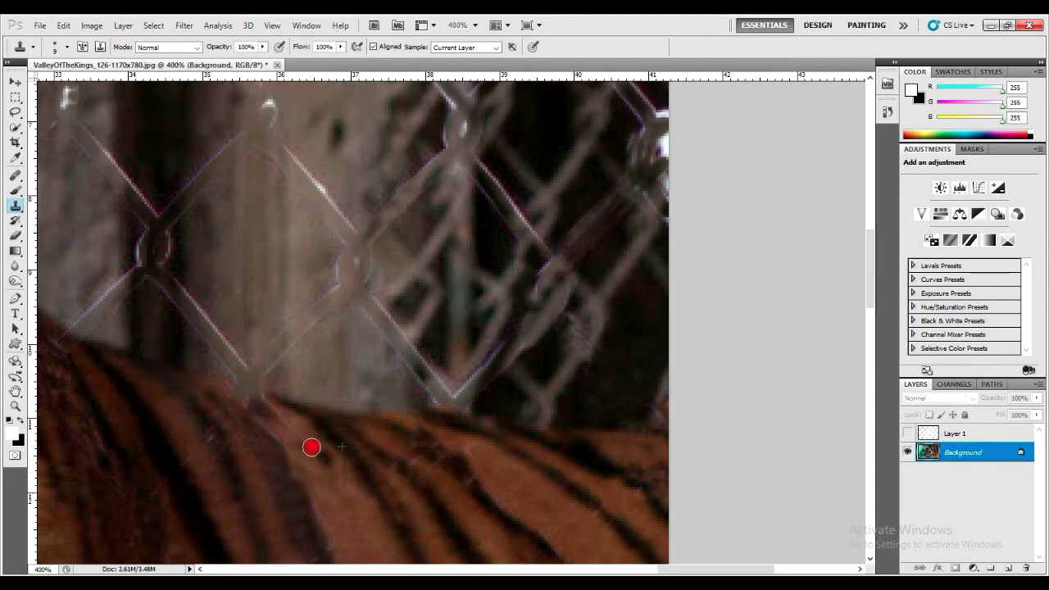
{"action": "key", "text": "bracketright"}
{"action": "key", "text": "bracketright"}
{"action": "mouse_move", "coordinate": [176, 302]}
{"action": "left_mouse_down"}
{"action": "mouse_move", "coordinate": [325, 300]}
{"action": "mouse_move", "coordinate": [295, 183]}
{"action": "mouse_move", "coordinate": [302, 146]}
{"action": "left_mouse_up"}
{"action": "left_click", "coordinate": [193, 262], "text": "alt"}
{"action": "left_click_drag", "start_coordinate": [218, 178], "coordinate": [227, 128]}
Clone dark shadow and grey wood over the wires and knots on the gap and plank beside the pale post
{"action": "left_click_drag", "start_coordinate": [155, 205], "coordinate": [159, 293]}
{"action": "left_click", "coordinate": [156, 124], "text": "alt"}
{"action": "left_click", "coordinate": [144, 151], "text": "alt"}
{"action": "mouse_move", "coordinate": [136, 189]}
{"action": "left_mouse_down"}
{"action": "mouse_move", "coordinate": [154, 232]}
{"action": "mouse_move", "coordinate": [140, 270]}
{"action": "left_mouse_up"}
{"action": "left_click", "coordinate": [128, 309], "text": "alt"}
{"action": "left_click_drag", "start_coordinate": [73, 328], "coordinate": [107, 288]}
{"action": "left_click_drag", "start_coordinate": [68, 106], "coordinate": [106, 173]}
{"action": "left_click_drag", "start_coordinate": [273, 120], "coordinate": [299, 109]}
Clone dark background over the bright foreground wires crossing the rear mesh beside the pale post
{"action": "mouse_move", "coordinate": [371, 296]}
{"action": "left_mouse_down"}
{"action": "mouse_move", "coordinate": [464, 384]}
{"action": "mouse_move", "coordinate": [522, 346]}
{"action": "mouse_move", "coordinate": [493, 355]}
{"action": "mouse_move", "coordinate": [524, 239]}
{"action": "mouse_move", "coordinate": [518, 215]}
{"action": "left_mouse_up"}
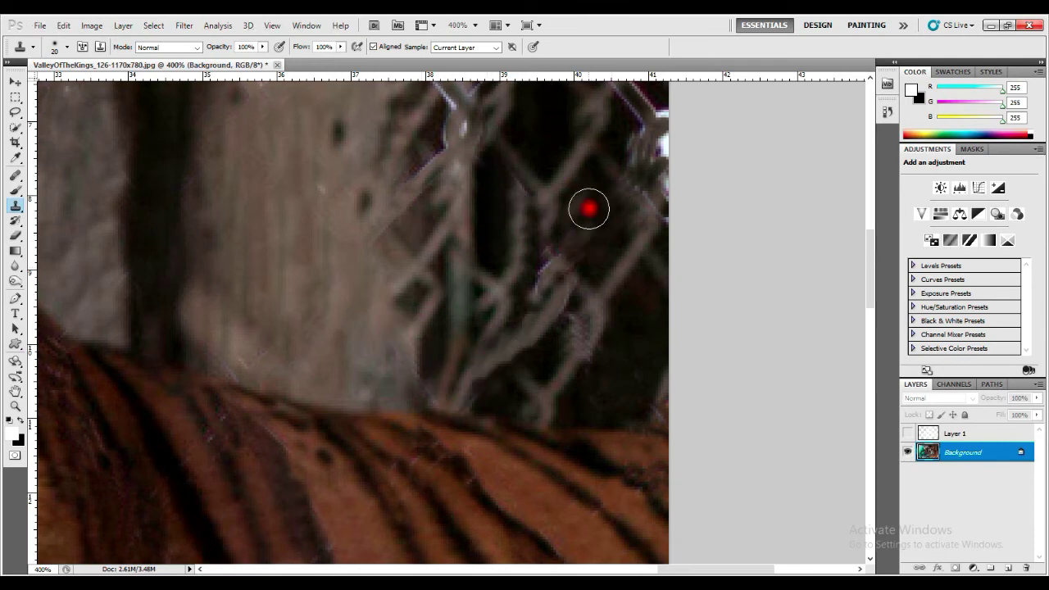
{"action": "left_click_drag", "start_coordinate": [587, 208], "coordinate": [572, 250]}
{"action": "left_click", "coordinate": [614, 316], "text": "alt"}
{"action": "mouse_move", "coordinate": [577, 217]}
{"action": "left_mouse_down"}
{"action": "mouse_move", "coordinate": [601, 264]}
{"action": "mouse_move", "coordinate": [585, 230]}
{"action": "mouse_move", "coordinate": [647, 303]}
{"action": "mouse_move", "coordinate": [623, 174]}
{"action": "mouse_move", "coordinate": [639, 137]}
{"action": "left_mouse_up"}
{"action": "left_click", "coordinate": [648, 302], "text": "alt"}
{"action": "left_click", "coordinate": [628, 129], "text": "alt"}
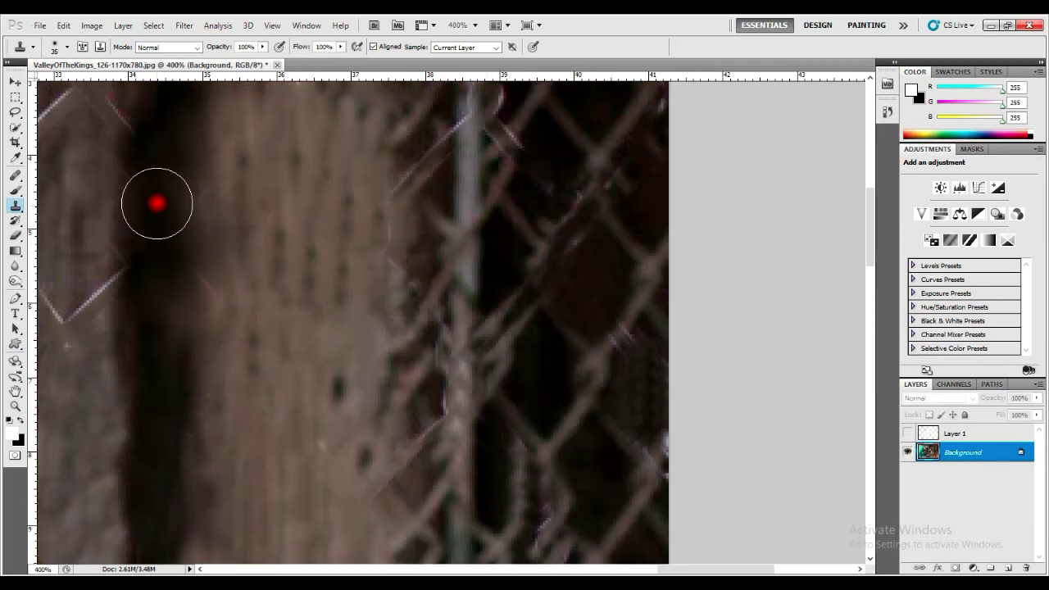
Clone grey wood over the wire segments on the plank next to the dark gap
{"action": "mouse_move", "coordinate": [119, 275]}
{"action": "left_mouse_down"}
{"action": "mouse_move", "coordinate": [105, 314]}
{"action": "mouse_move", "coordinate": [62, 309]}
{"action": "left_mouse_up"}
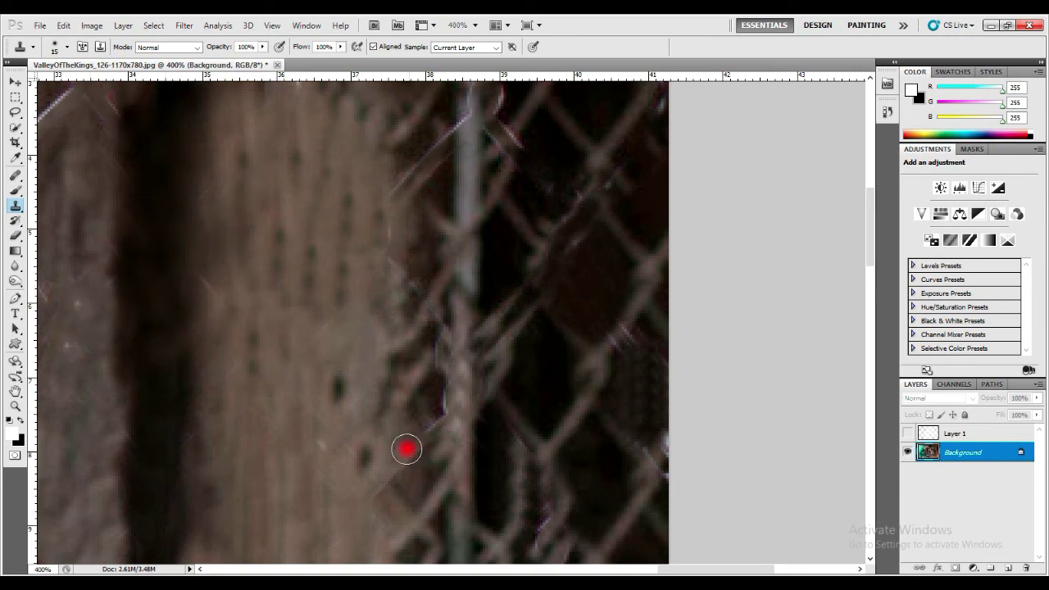
{"action": "left_click_drag", "start_coordinate": [697, 569], "coordinate": [644, 568]}
{"action": "left_click", "coordinate": [422, 231], "text": "alt"}
{"action": "mouse_move", "coordinate": [419, 259]}
{"action": "left_mouse_down"}
{"action": "mouse_move", "coordinate": [419, 269]}
{"action": "mouse_move", "coordinate": [381, 273]}
{"action": "left_mouse_up"}
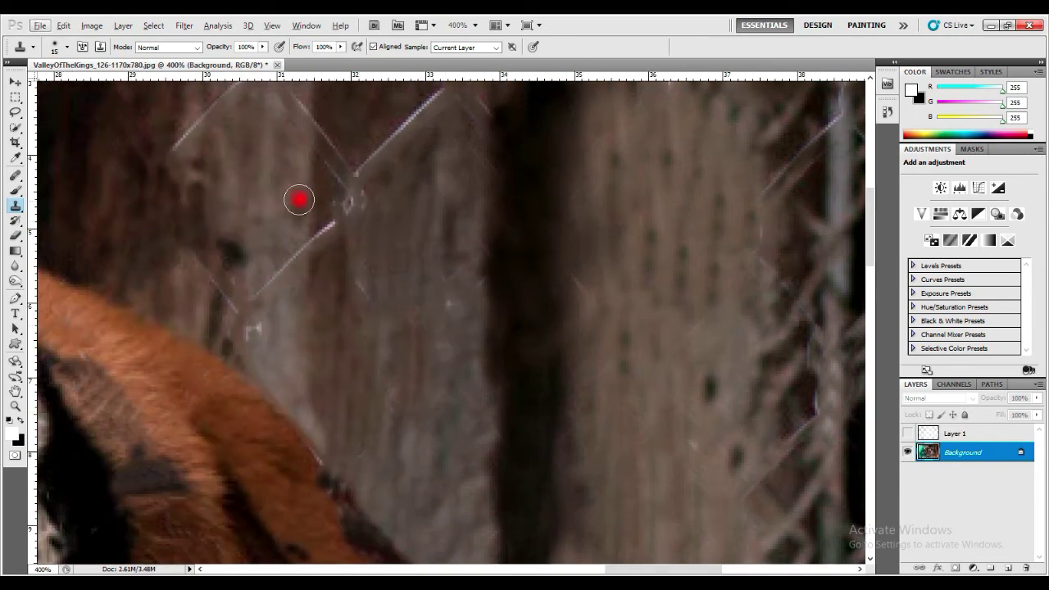
Clone matching wood grain over the wires and knots on the planks just above the tiger's head
{"action": "left_click", "coordinate": [300, 200], "text": "alt"}
{"action": "left_click_drag", "start_coordinate": [330, 228], "coordinate": [317, 263]}
{"action": "left_click_drag", "start_coordinate": [325, 139], "coordinate": [365, 243]}
{"action": "left_click_drag", "start_coordinate": [365, 159], "coordinate": [362, 175]}
{"action": "mouse_move", "coordinate": [281, 275]}
{"action": "left_mouse_down"}
{"action": "mouse_move", "coordinate": [283, 303]}
{"action": "mouse_move", "coordinate": [232, 321]}
{"action": "mouse_move", "coordinate": [198, 261]}
{"action": "left_mouse_up"}
{"action": "left_click", "coordinate": [259, 264], "text": "alt"}
{"action": "left_click_drag", "start_coordinate": [270, 288], "coordinate": [248, 318]}
Clone wood and shadow over the wires and knots along the upper part of the background planks
{"action": "left_click_drag", "start_coordinate": [872, 245], "coordinate": [872, 218]}
{"action": "mouse_move", "coordinate": [591, 149]}
{"action": "left_mouse_down"}
{"action": "mouse_move", "coordinate": [643, 209]}
{"action": "mouse_move", "coordinate": [684, 169]}
{"action": "mouse_move", "coordinate": [716, 186]}
{"action": "mouse_move", "coordinate": [776, 110]}
{"action": "mouse_move", "coordinate": [816, 197]}
{"action": "mouse_move", "coordinate": [813, 304]}
{"action": "mouse_move", "coordinate": [753, 373]}
{"action": "left_mouse_up"}
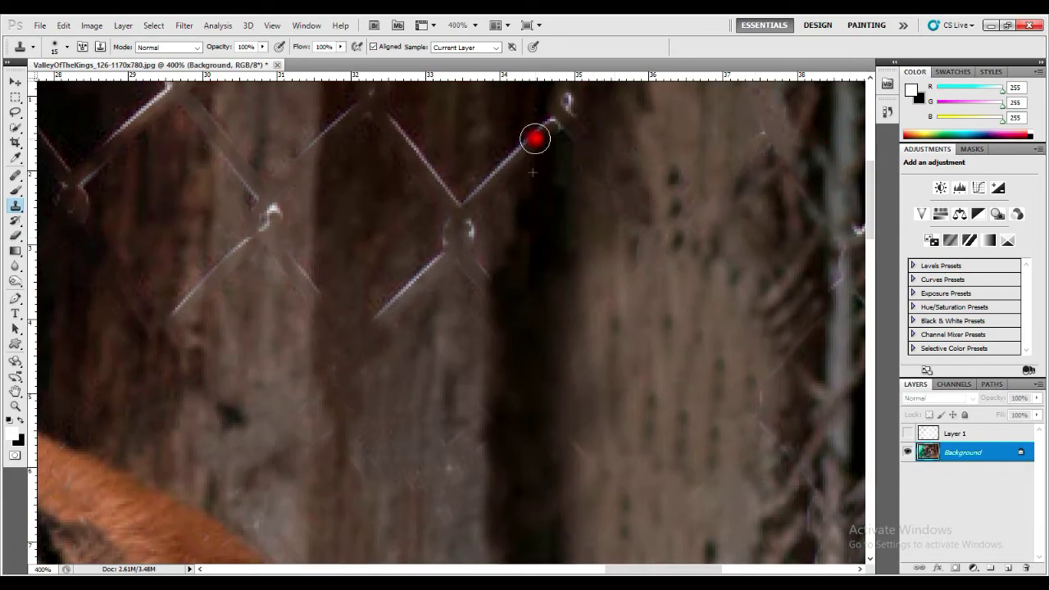
{"action": "mouse_move", "coordinate": [534, 139]}
{"action": "left_mouse_down"}
{"action": "mouse_move", "coordinate": [492, 185]}
{"action": "mouse_move", "coordinate": [434, 284]}
{"action": "mouse_move", "coordinate": [467, 240]}
{"action": "mouse_move", "coordinate": [451, 197]}
{"action": "left_mouse_up"}
{"action": "mouse_move", "coordinate": [424, 121]}
{"action": "left_mouse_down"}
{"action": "mouse_move", "coordinate": [399, 215]}
{"action": "mouse_move", "coordinate": [255, 304]}
{"action": "mouse_move", "coordinate": [239, 169]}
{"action": "mouse_move", "coordinate": [333, 140]}
{"action": "mouse_move", "coordinate": [173, 316]}
{"action": "left_mouse_up"}
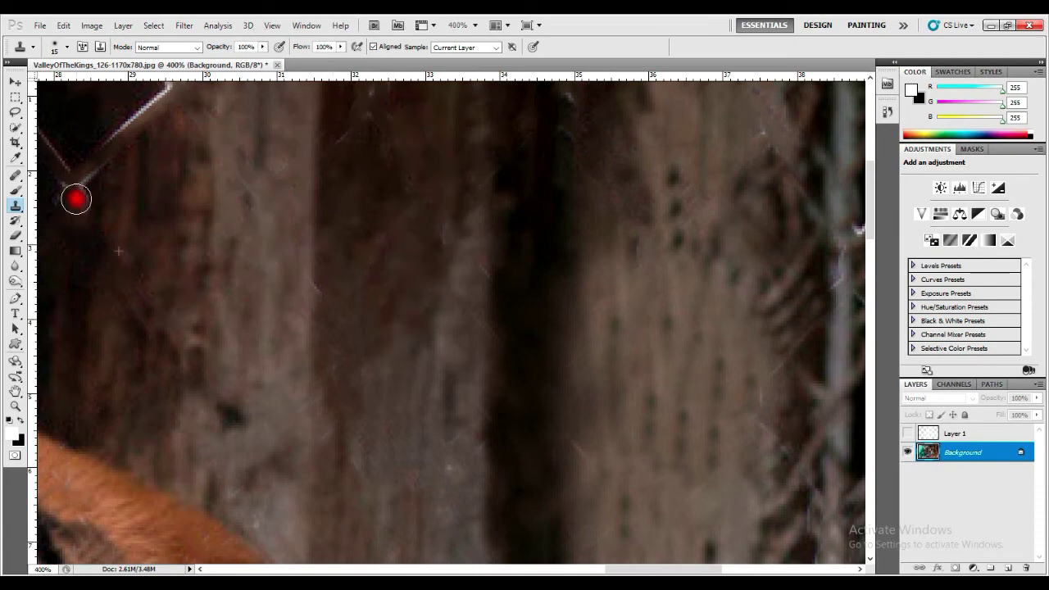
{"action": "left_click_drag", "start_coordinate": [77, 199], "coordinate": [168, 87]}
Inspect the retouched photo as a whole and at closer magnification around the tiger's face
{"action": "key", "text": "ctrl+minus"}
{"action": "key", "text": "ctrl+minus"}
{"action": "key", "text": "ctrl+minus"}
{"action": "key", "text": "ctrl+minus"}
{"action": "left_click", "coordinate": [15, 405]}
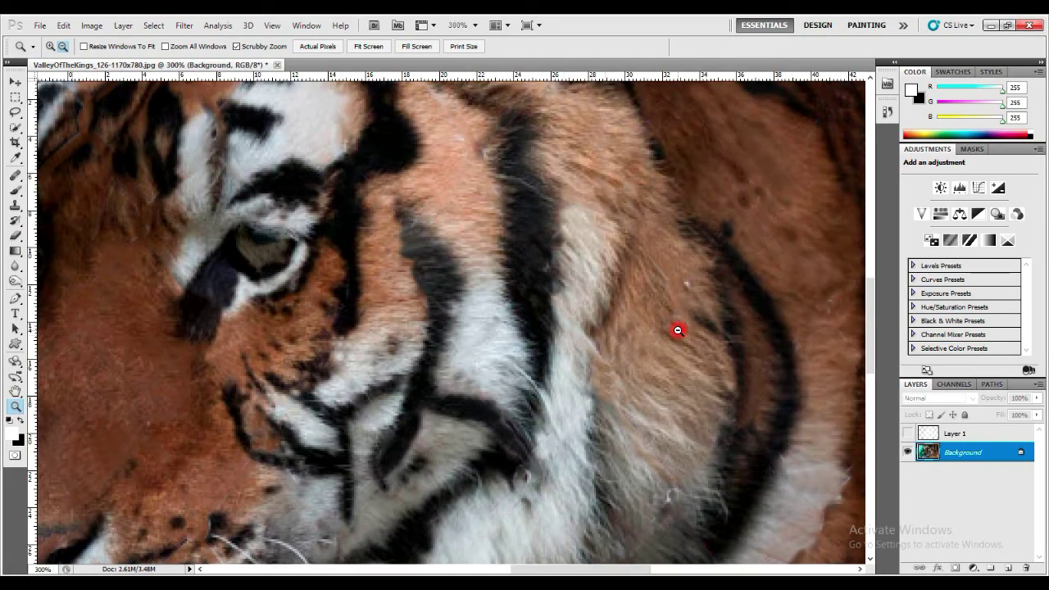
{"action": "left_click", "coordinate": [677, 331], "text": "alt"}
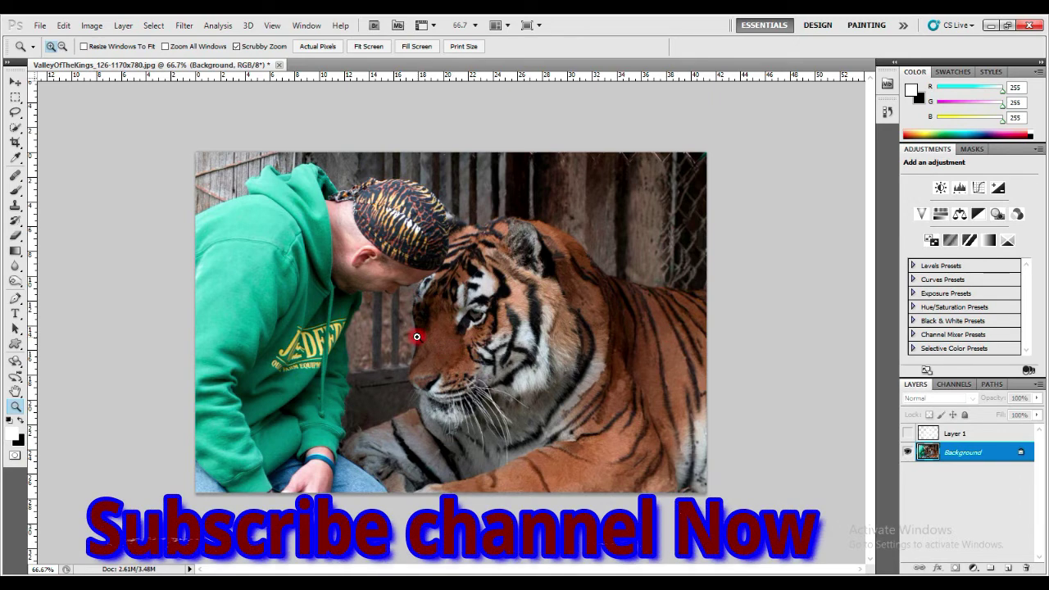
{"action": "left_click", "coordinate": [493, 341]}
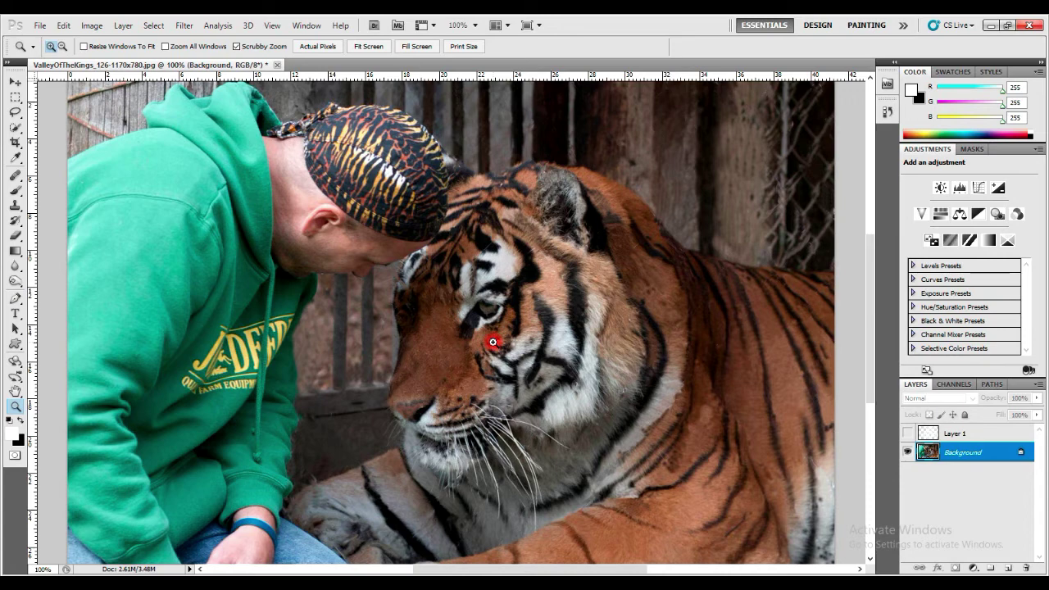
{"action": "left_click", "coordinate": [493, 342], "text": "alt"}
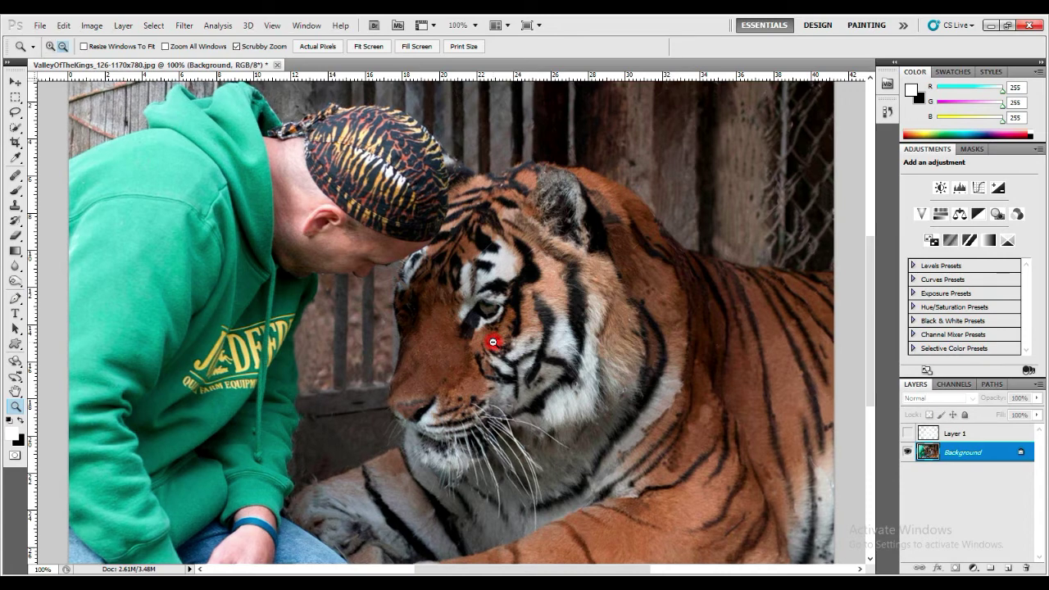
{"action": "left_click", "coordinate": [493, 342], "text": "alt"}
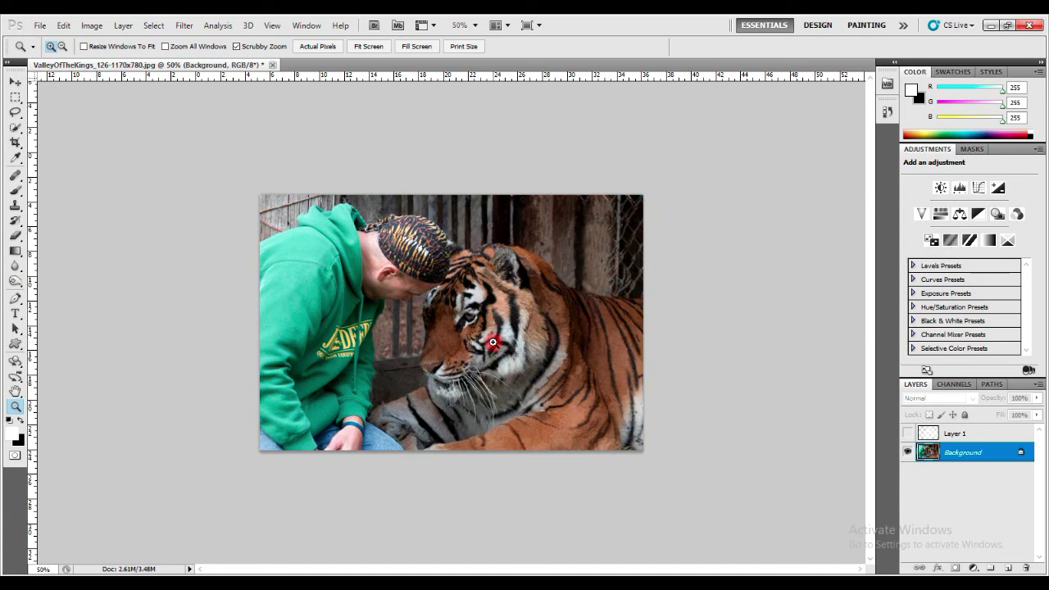
{"action": "left_click", "coordinate": [493, 342]}
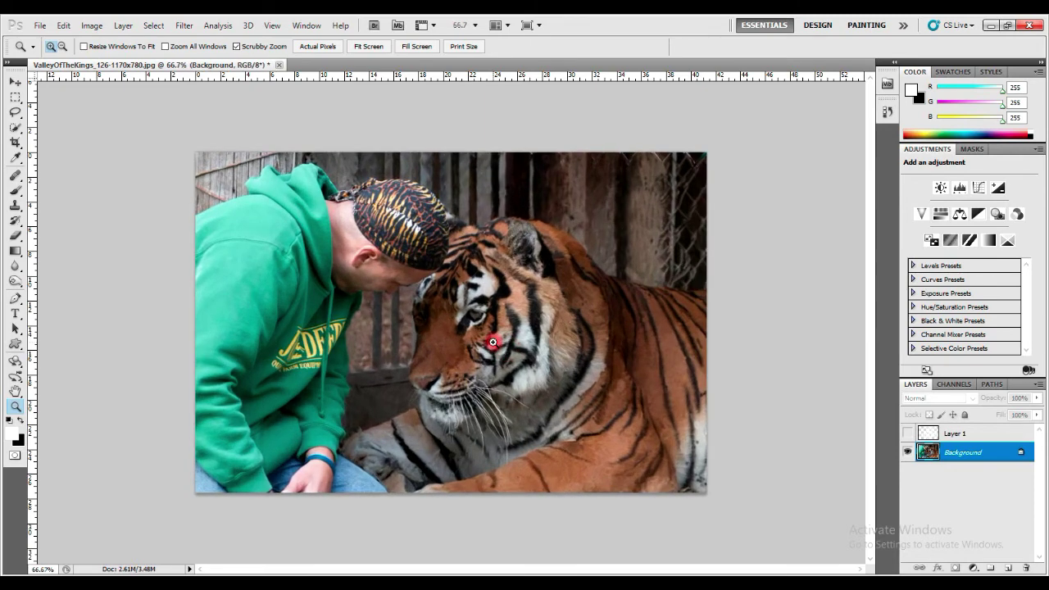